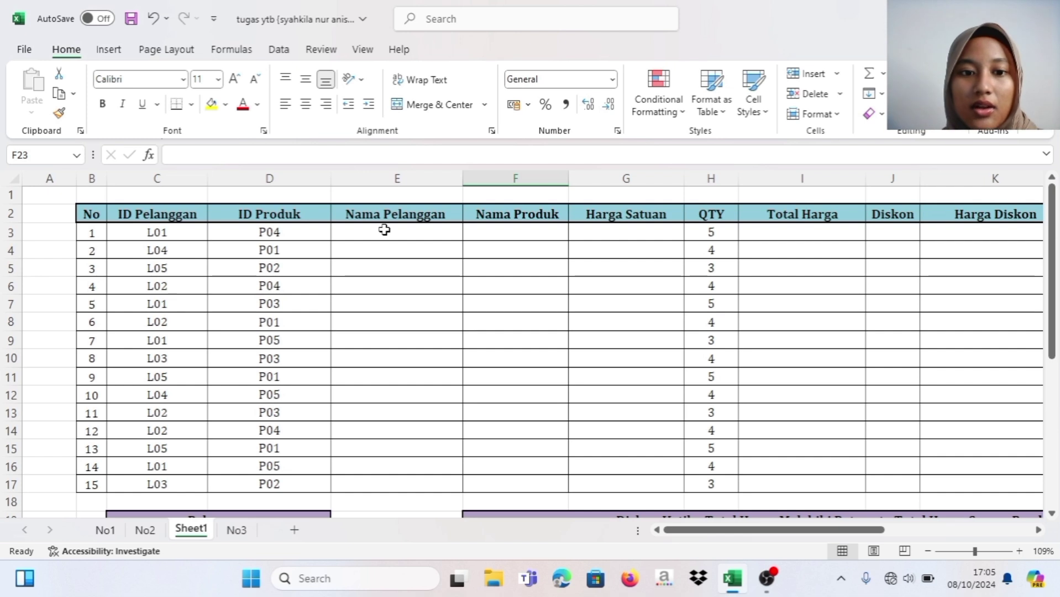
Step: Examine the transaction table, the Pelanggan and Barang reference tables, and the Cetak Data and Pembelian Yang Mendapatkan Diskon tables
left_click(385, 231)
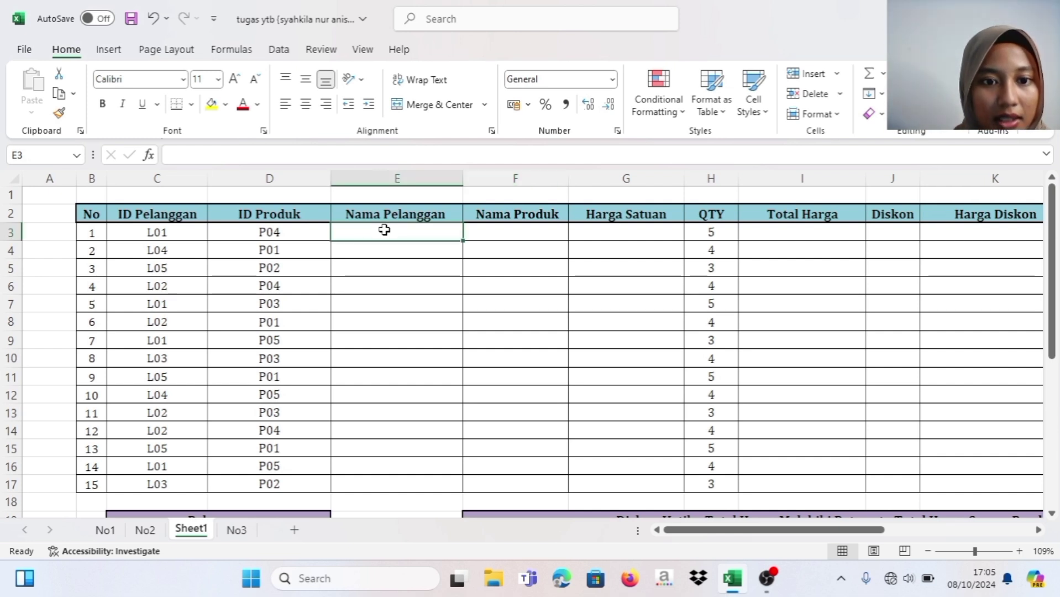
scroll(395, 328, "down", 3)
scroll(395, 328, "up", 1)
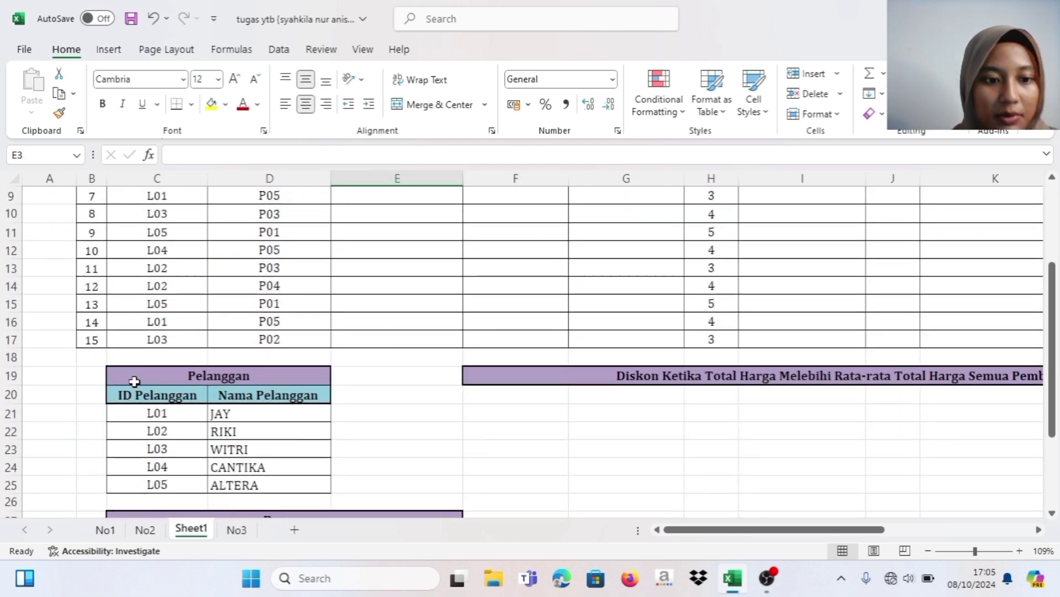
left_click(135, 382)
left_click(179, 428)
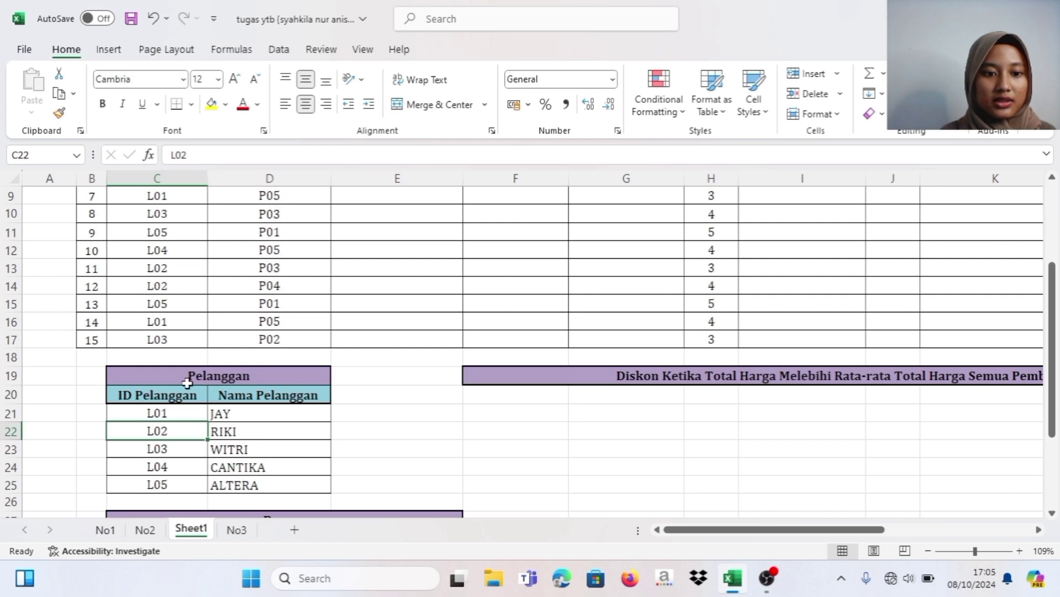
scroll(209, 387, "down", 3)
scroll(209, 387, "down", 2)
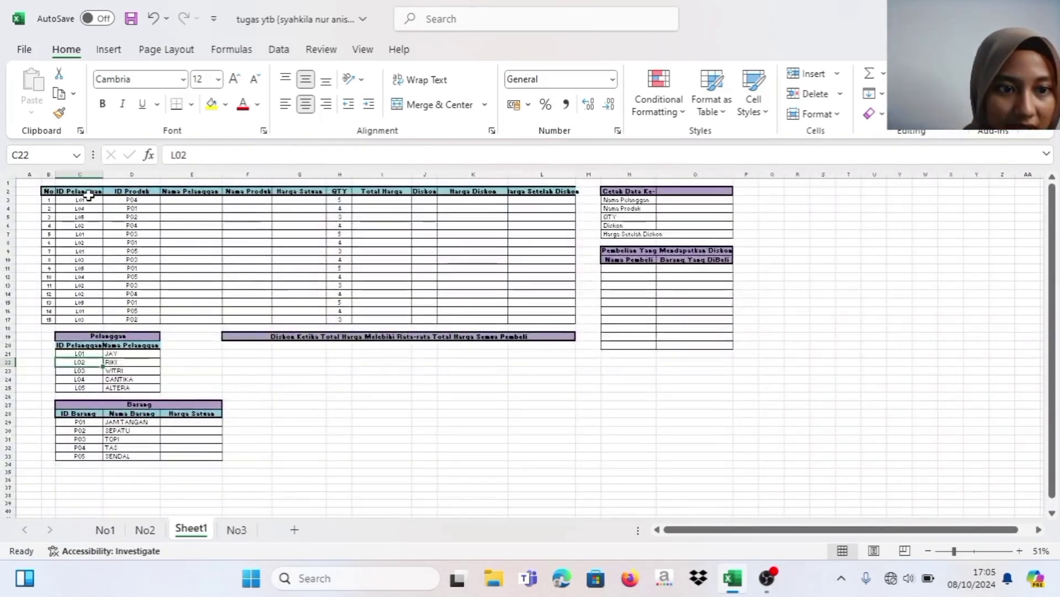
left_click_drag(80, 200, 534, 316)
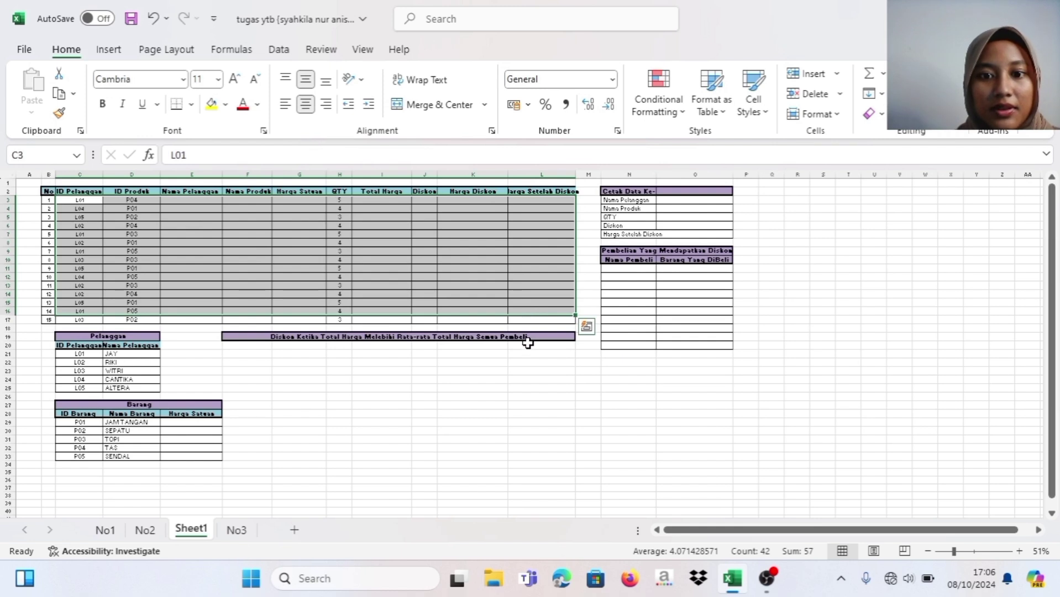
left_click(529, 357)
left_click(626, 191)
left_click(620, 209)
left_click_drag(620, 209, 702, 215)
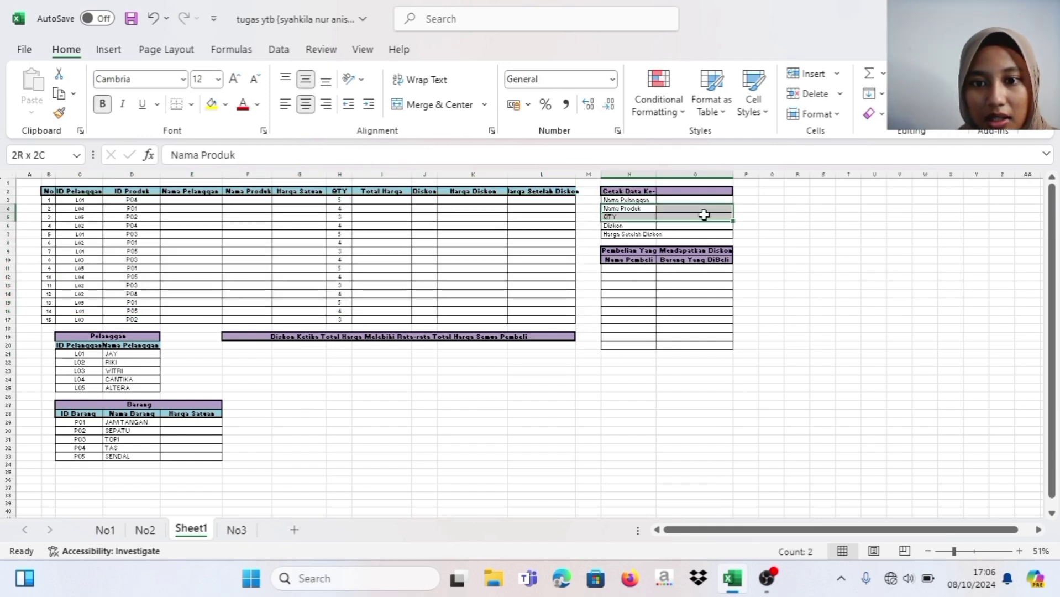
left_click(620, 260)
left_click(615, 267)
right_click(615, 267)
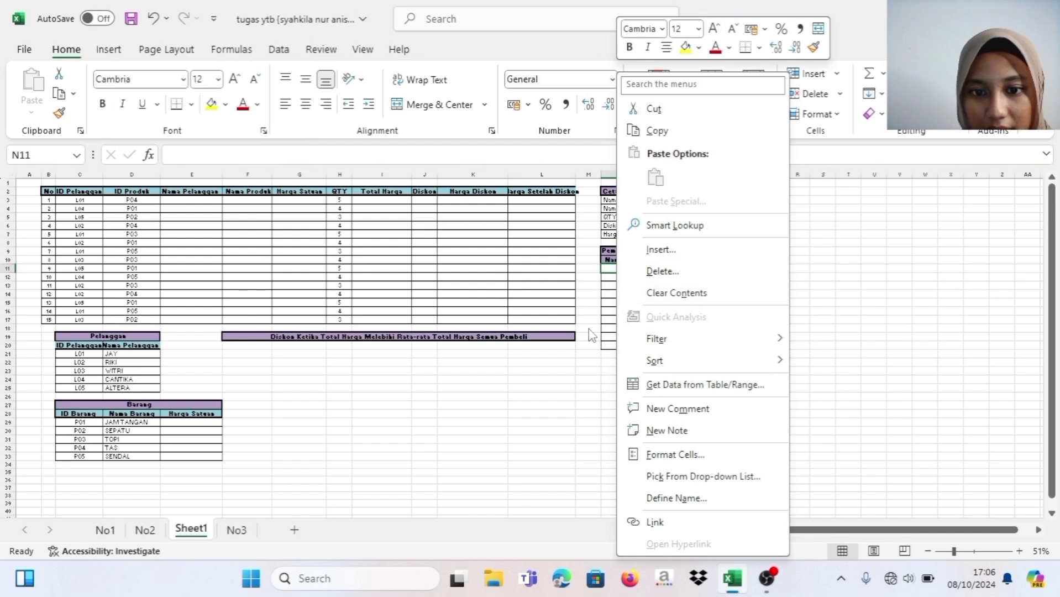
key("Escape")
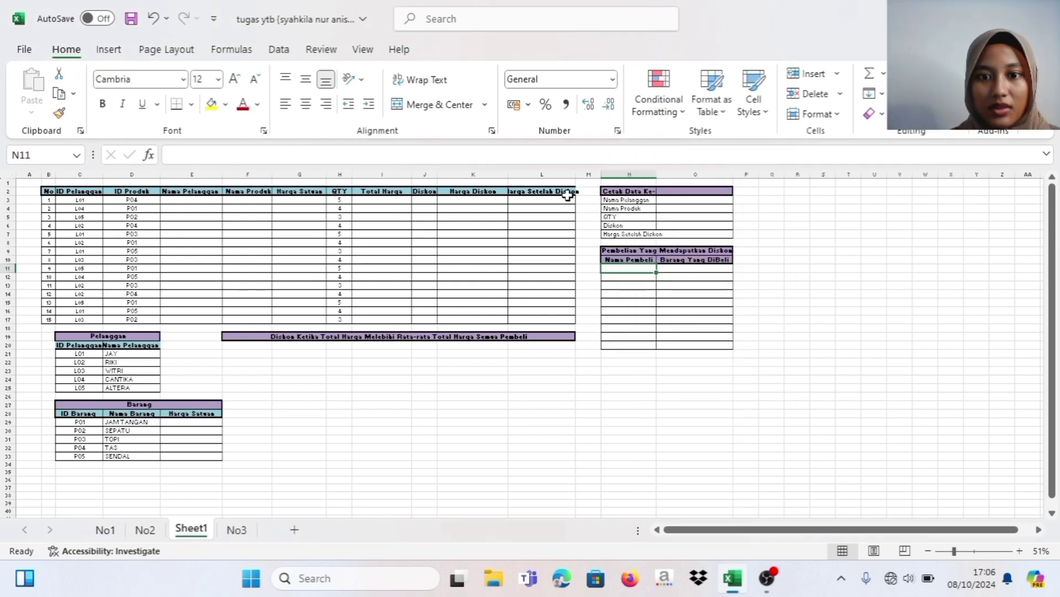
Step: Widen column L so the full Harga Setelah Diskon heading fits in its cell
left_click_drag(578, 176, 586, 176)
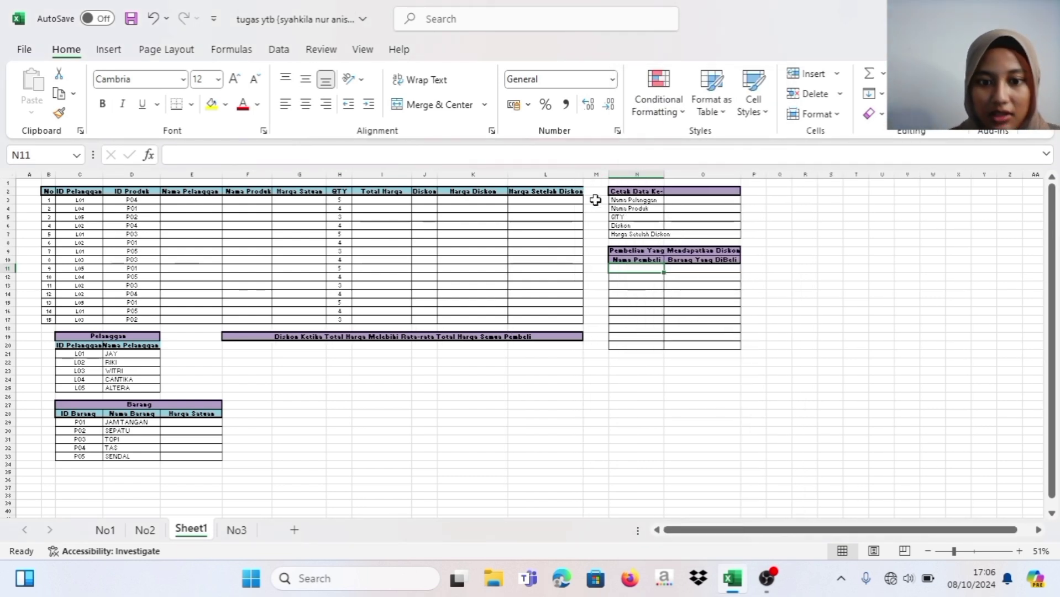
scroll(349, 391, "up", 5, "ctrl")
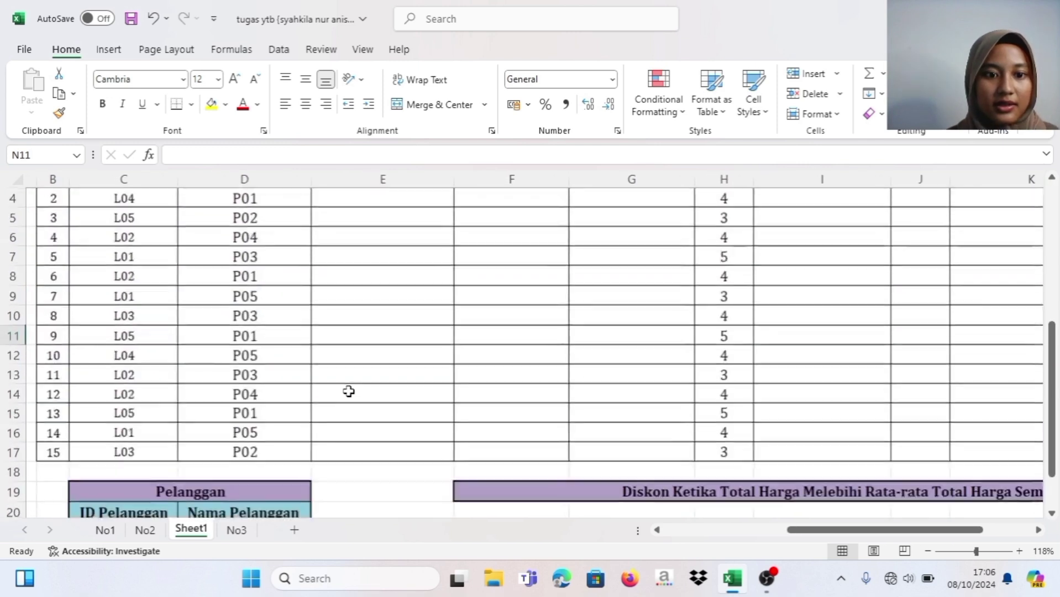
scroll(349, 391, "down", 2, "ctrl")
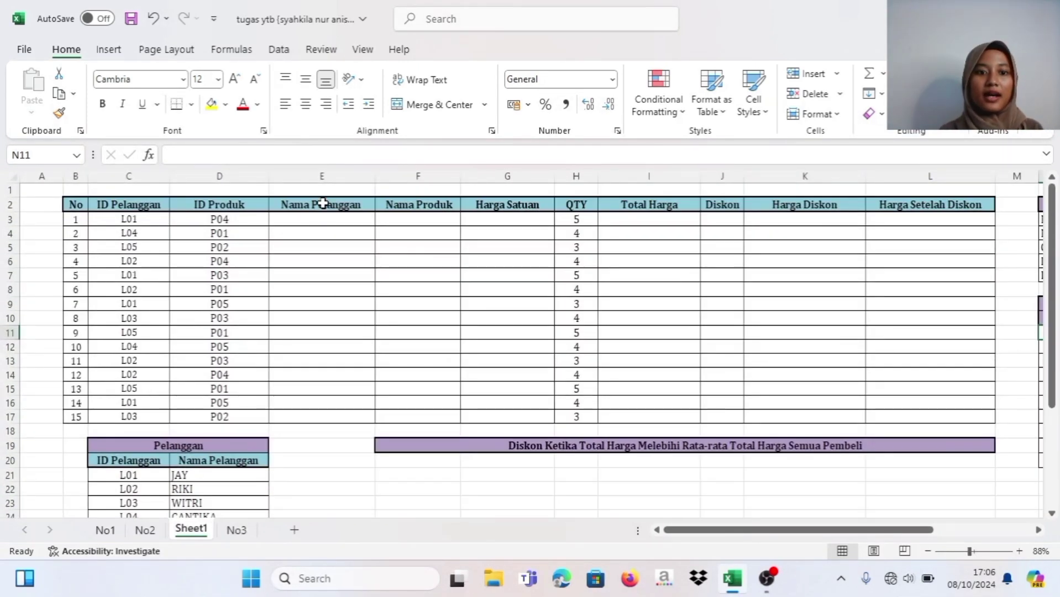
Step: Begin a VLOOKUP formula in E3 under Nama Pelanggan, using the customer ID in C3 as the lookup value
scroll(279, 319, "down", 2)
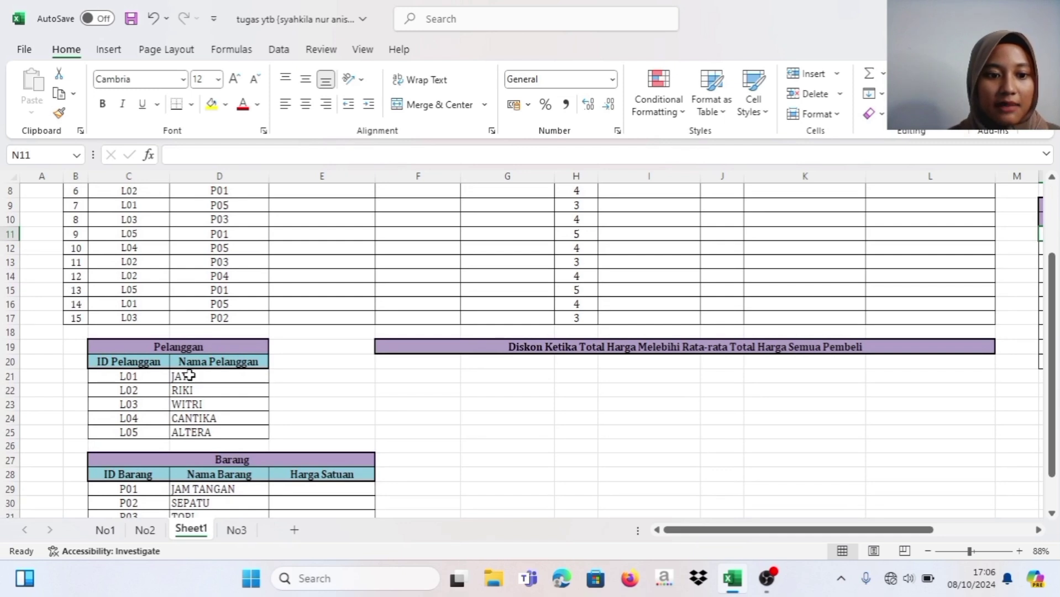
scroll(340, 211, "up", 2)
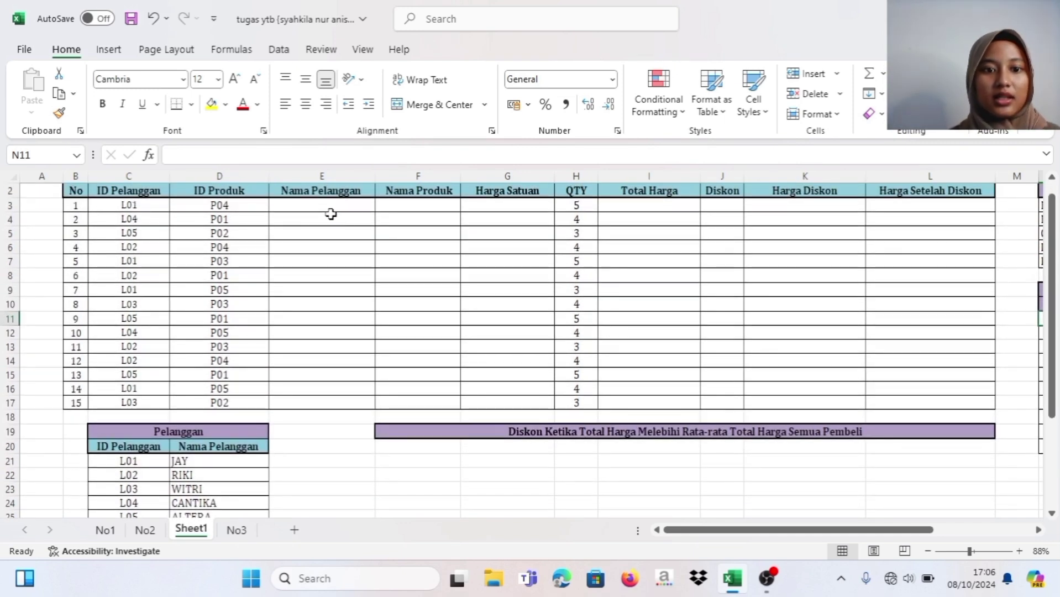
left_click(332, 207)
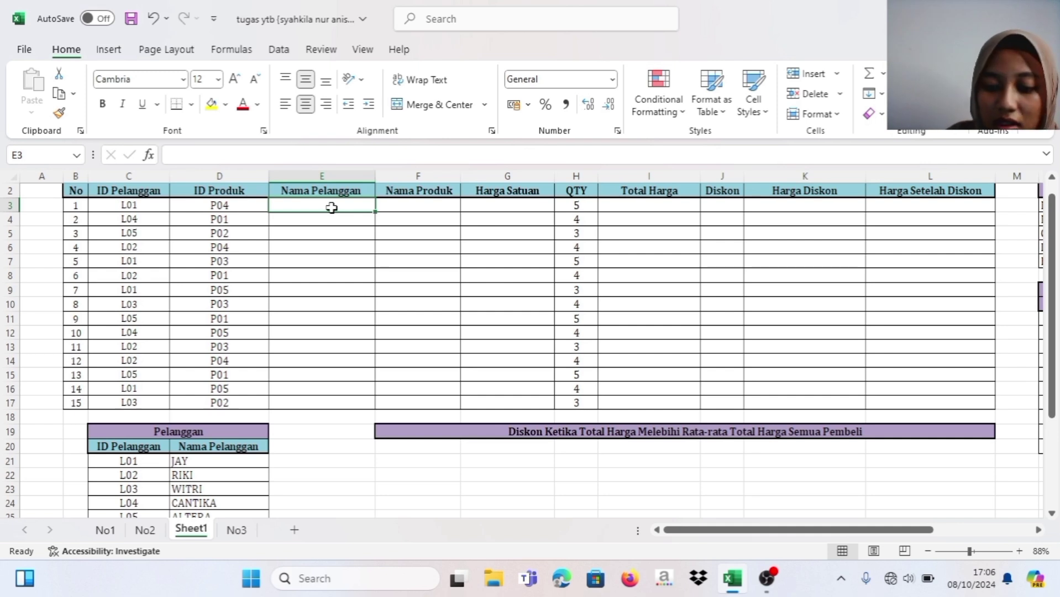
type("=vl")
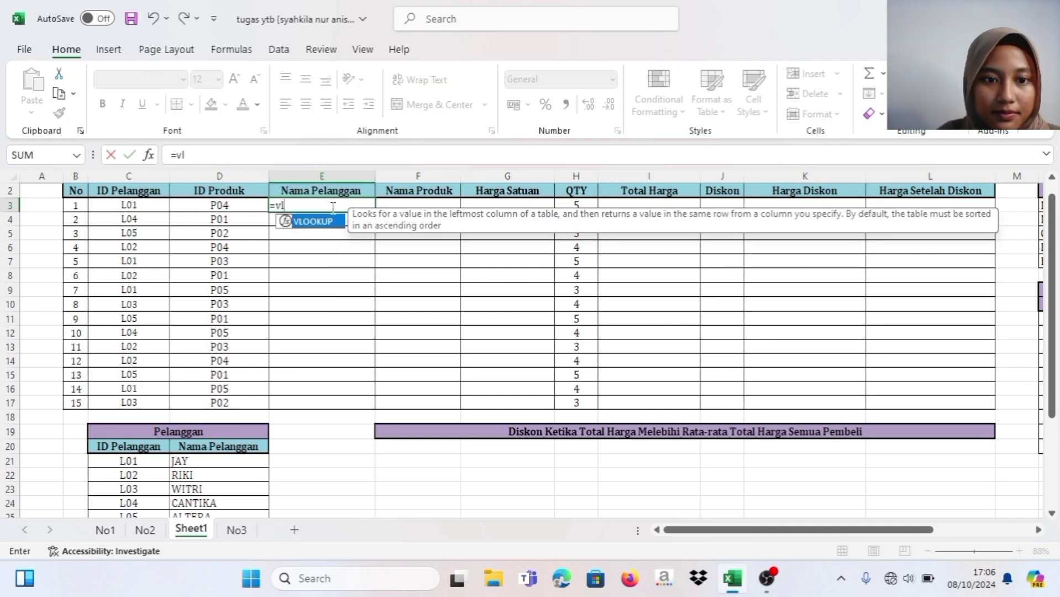
double_click(330, 222)
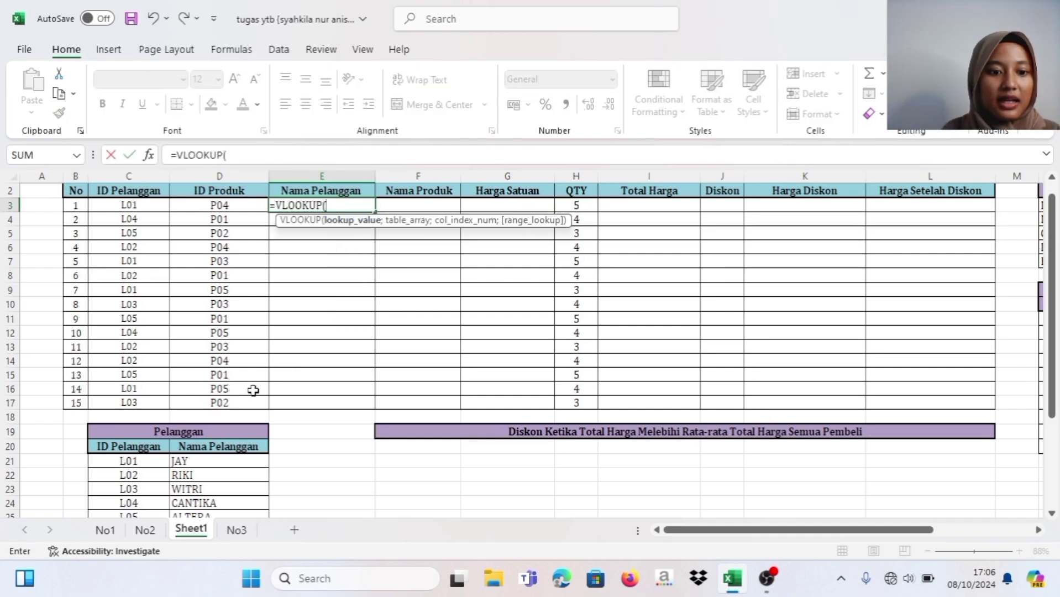
scroll(253, 390, "up", 1)
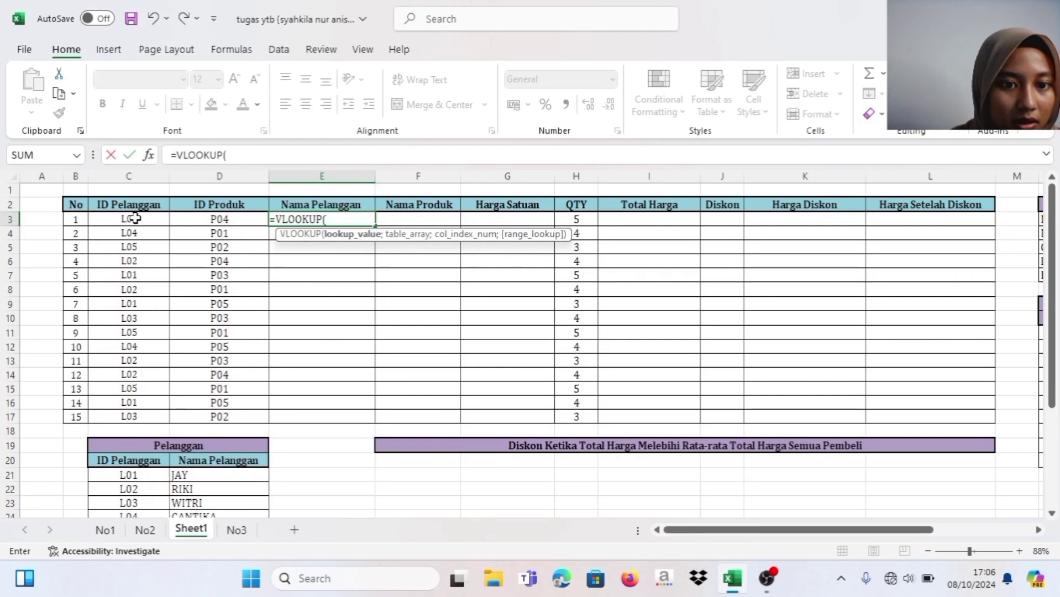
left_click(136, 220)
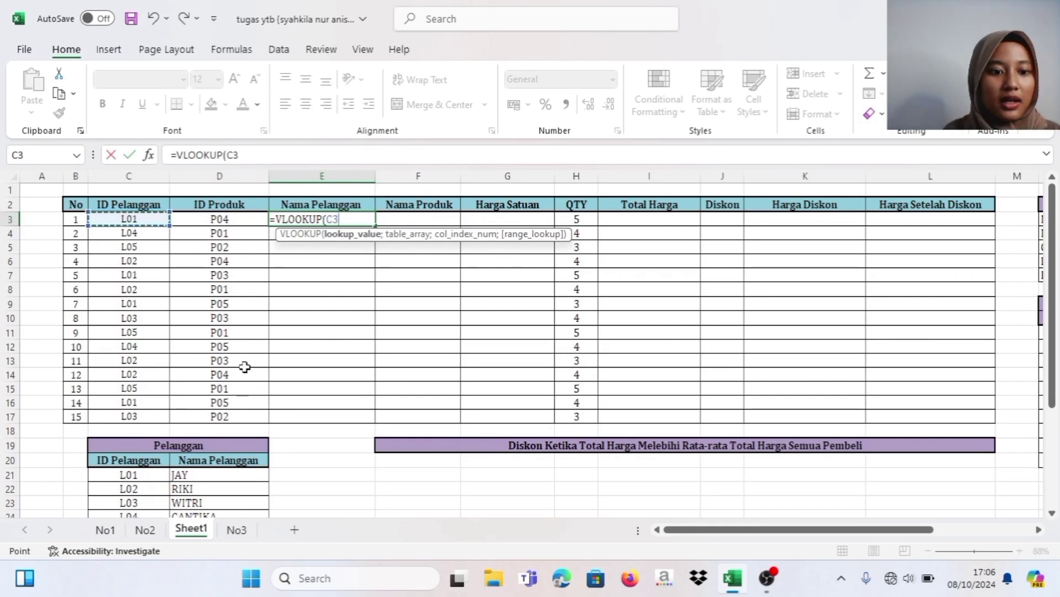
scroll(216, 415, "down", 4)
scroll(216, 415, "up", 4)
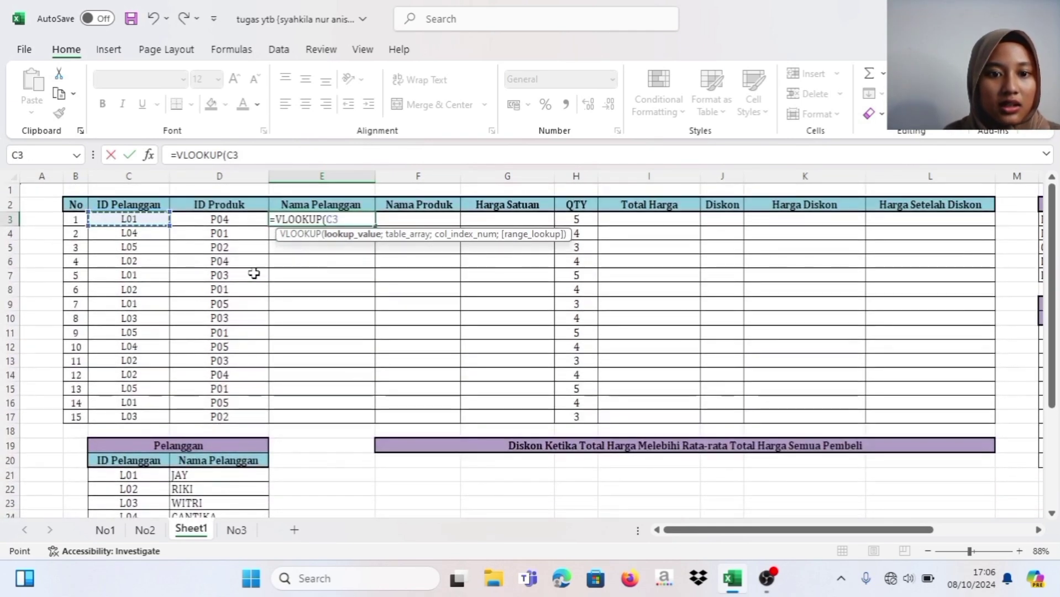
Step: Add the Pelanggan table's data as the VLOOKUP table array, locked as the absolute range $C$21:$D$25
type(";")
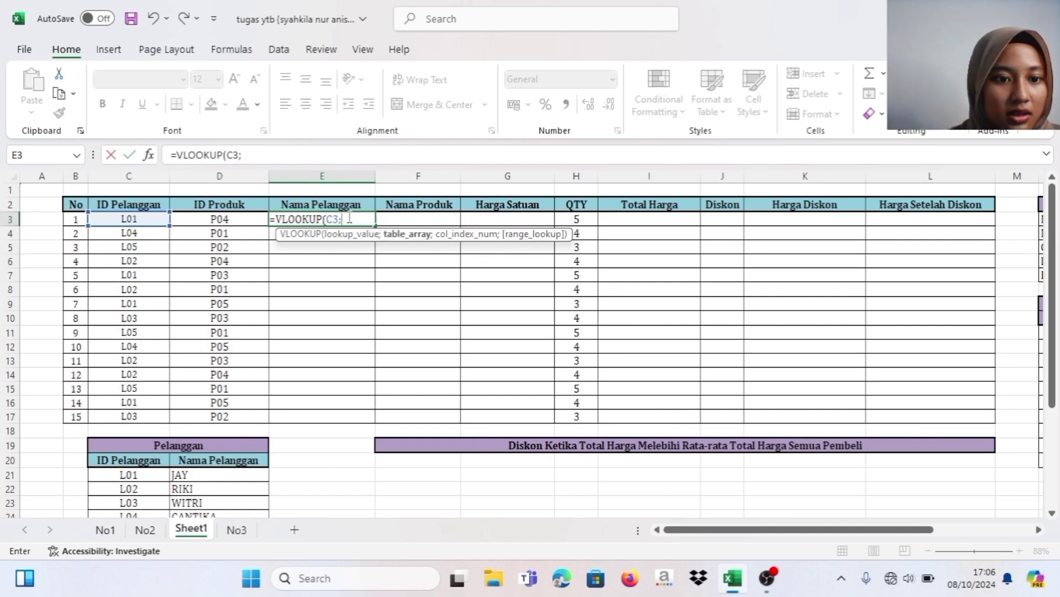
scroll(348, 216, "down", 2)
left_click_drag(121, 390, 202, 447)
scroll(321, 293, "up", 2)
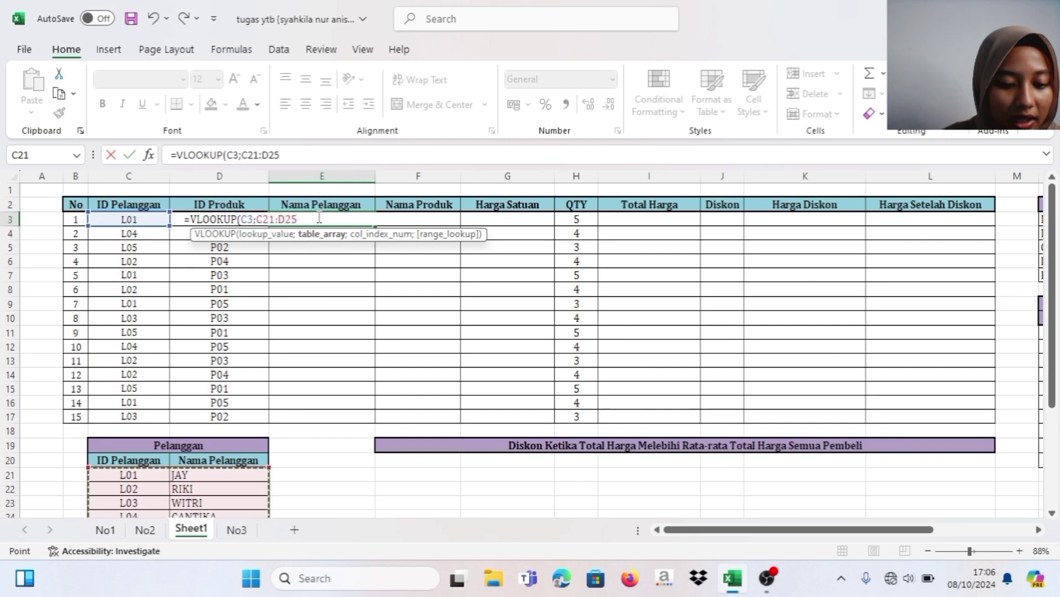
key("F4")
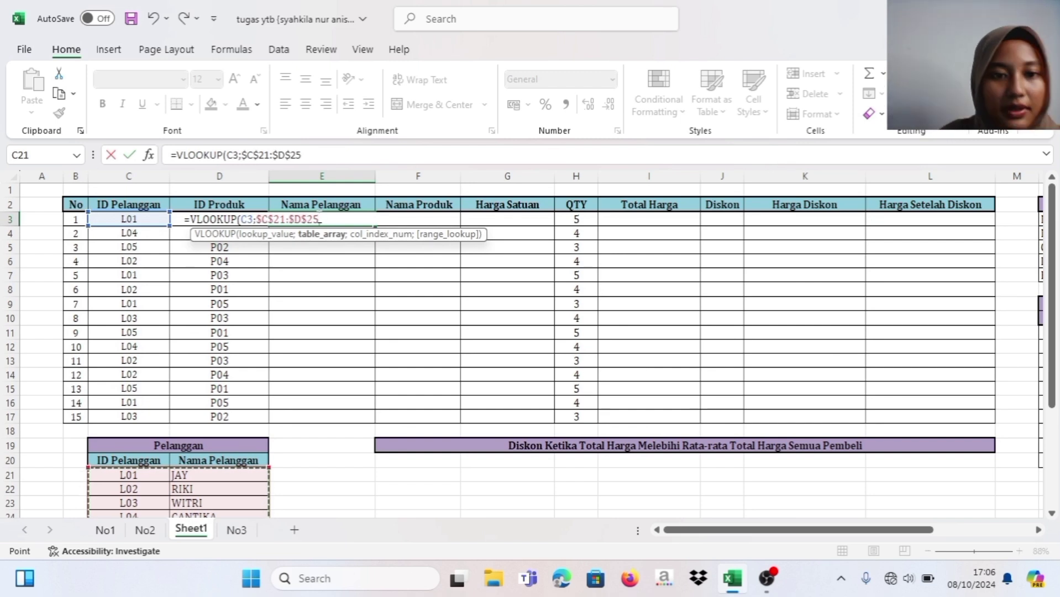
type(";")
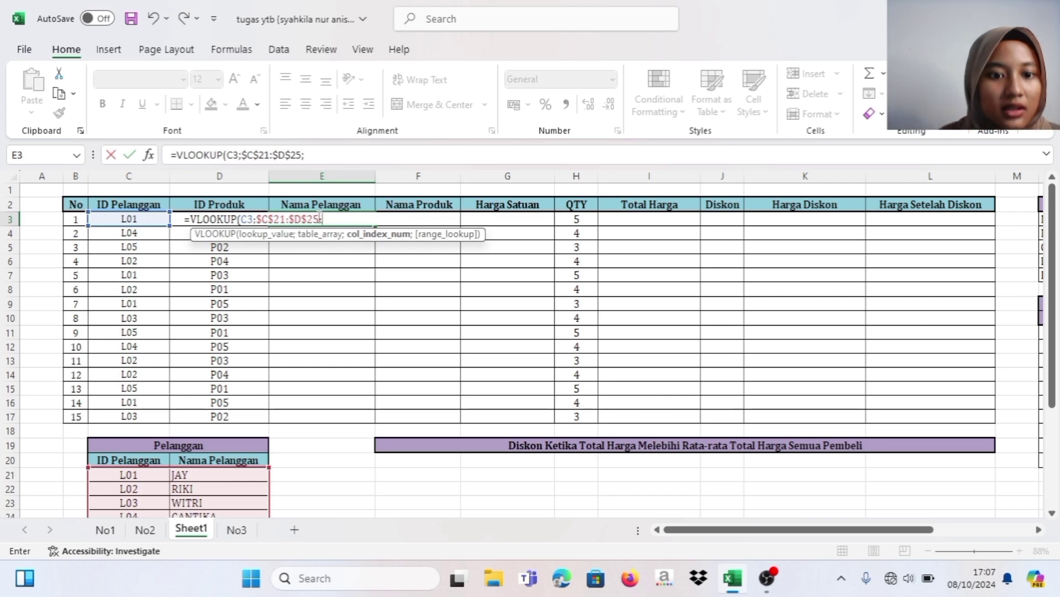
Step: Complete the E3 VLOOKUP with column index 2 and FALSE for an exact match, and enter the formula
scroll(329, 325, "down", 1)
scroll(330, 326, "down", 1)
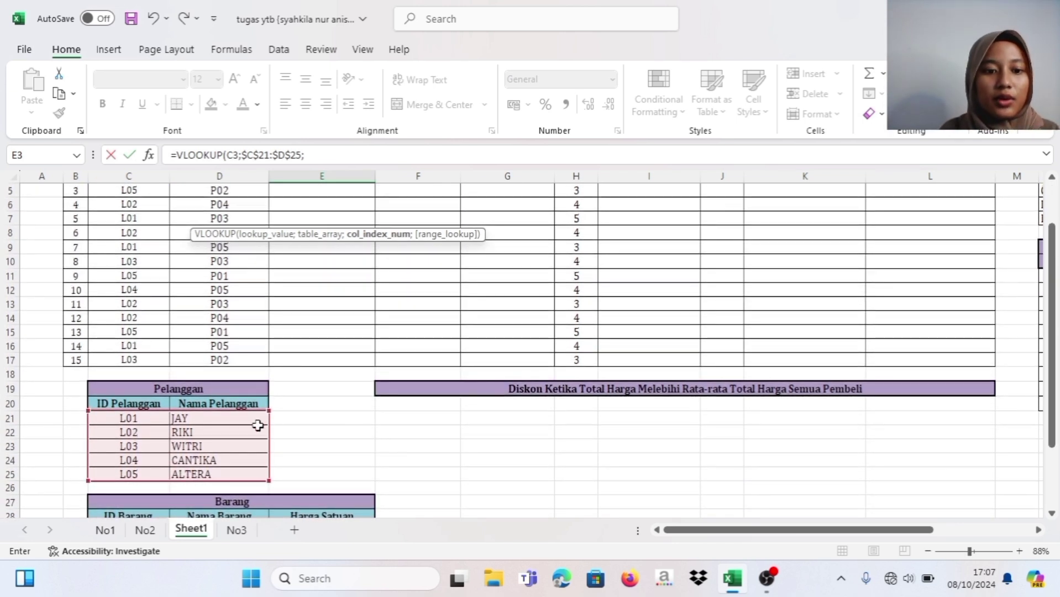
scroll(355, 241, "up", 2)
type("2;")
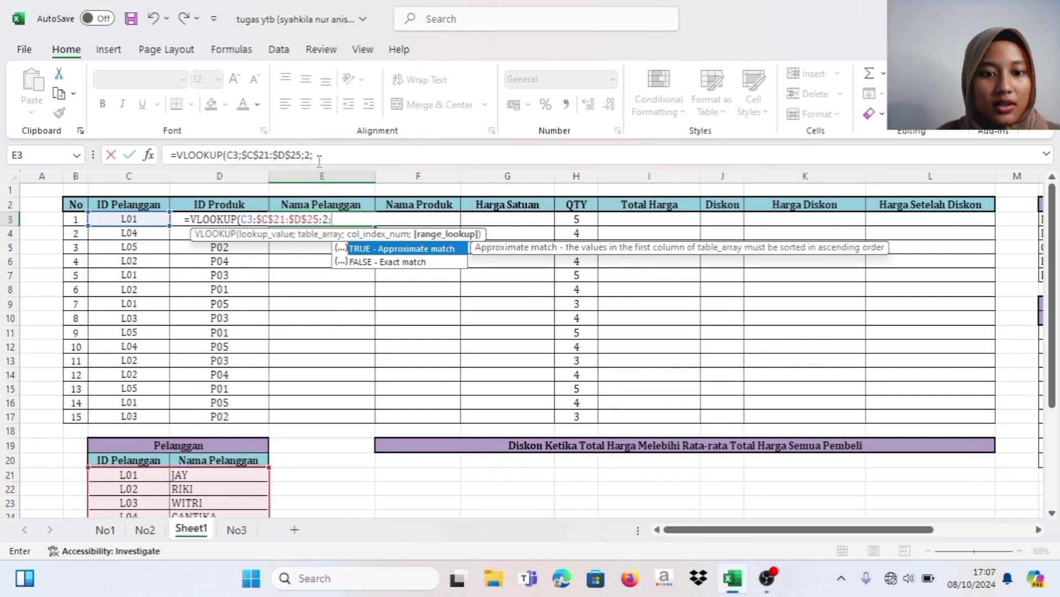
double_click(376, 263)
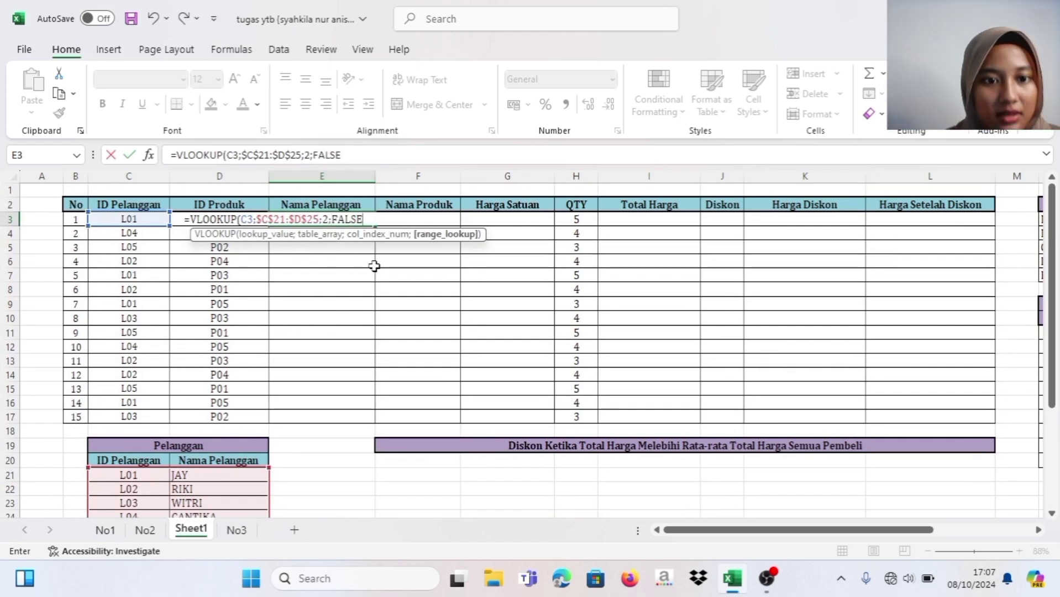
key("Return")
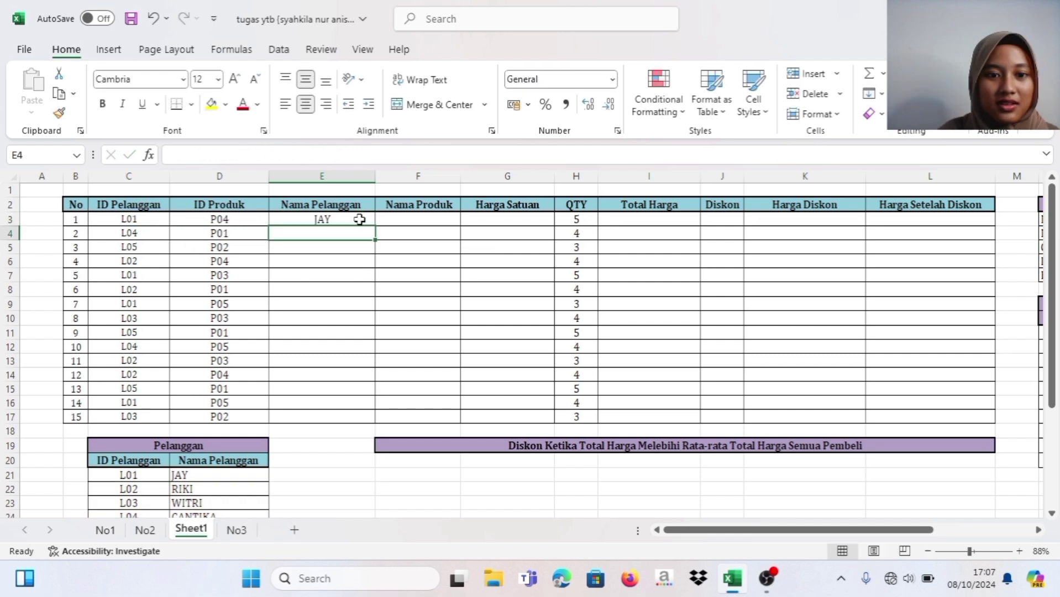
Step: Fill the customer name formula from E3 down through E17 for all transaction rows
left_click(360, 220)
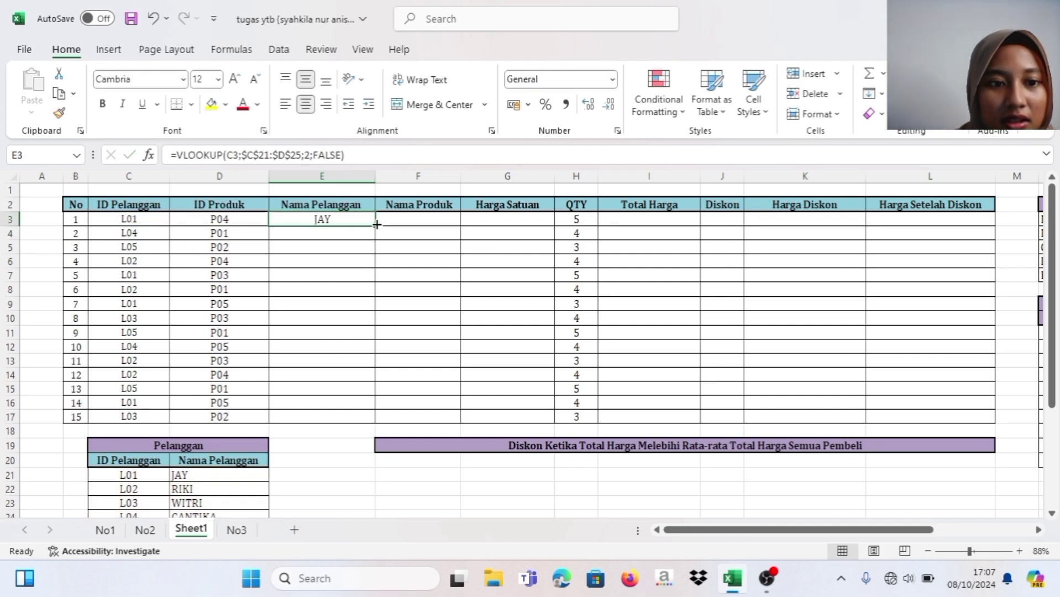
scroll(256, 231, "down", 1)
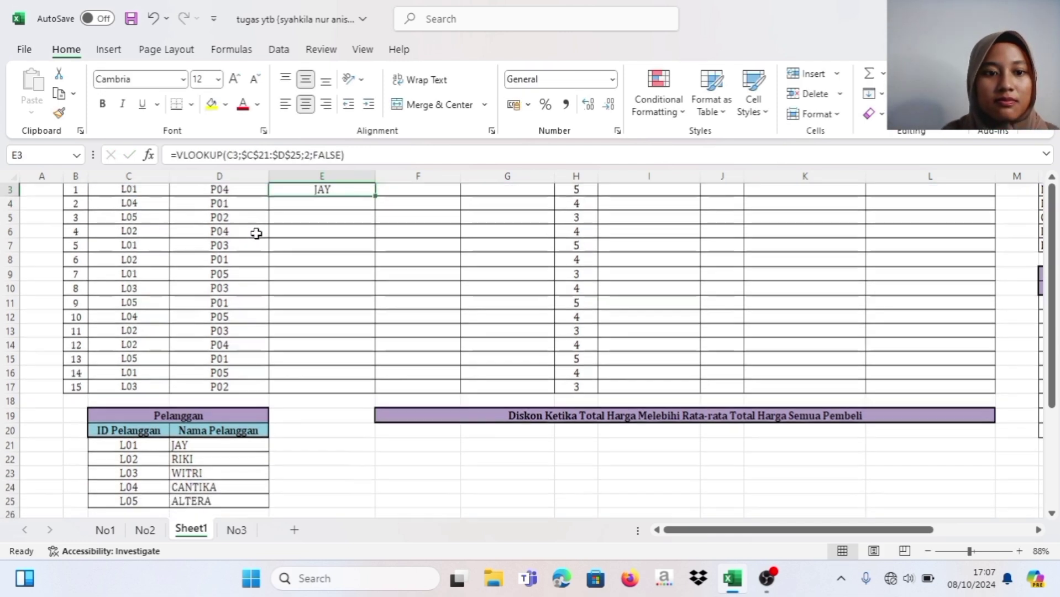
scroll(332, 221, "up", 1)
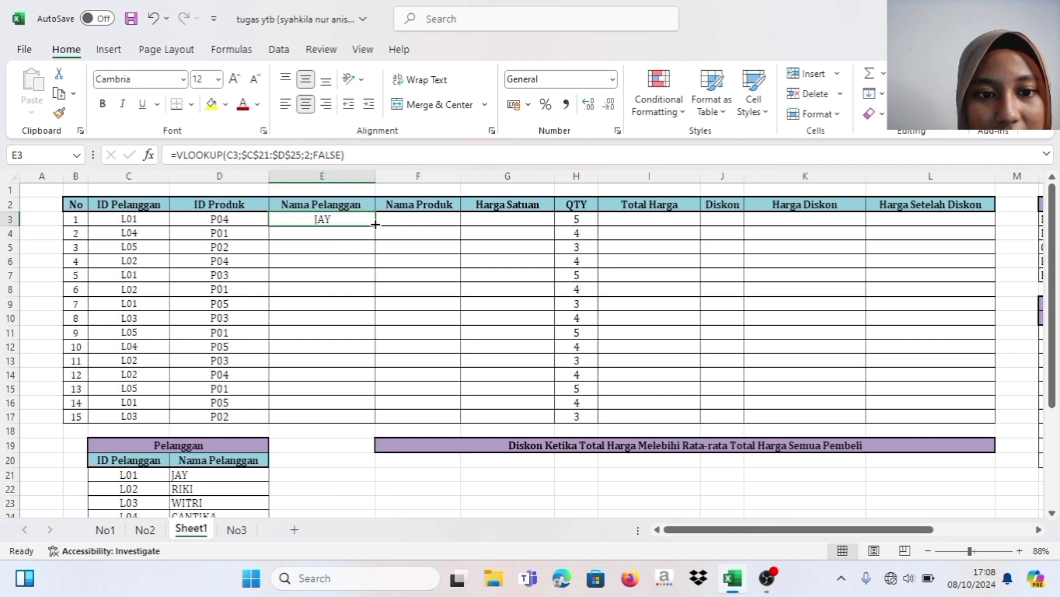
left_click_drag(375, 224, 369, 419)
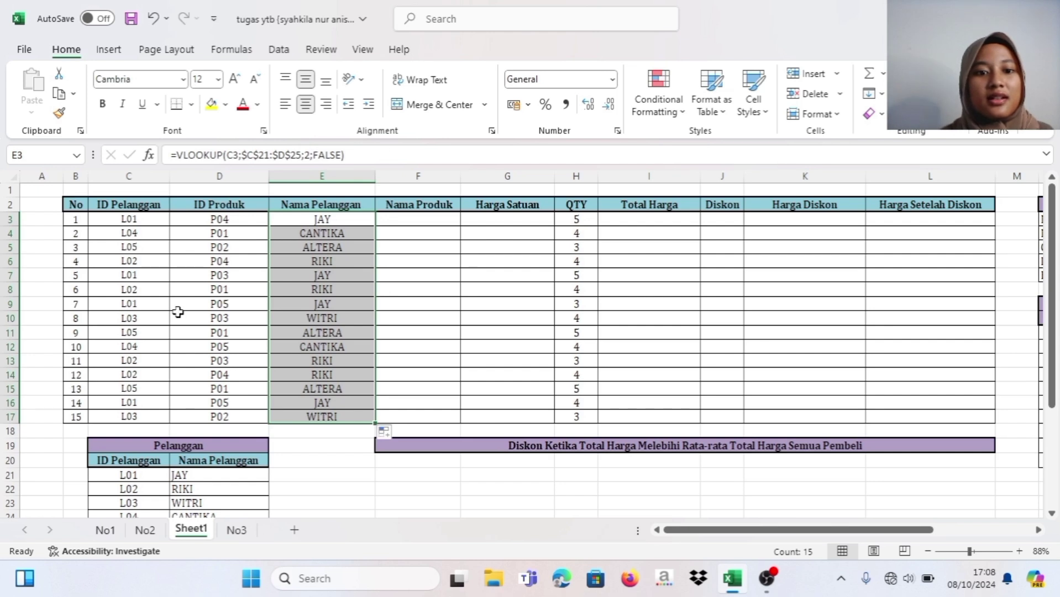
Step: Examine the Barang table's item names and its Harga Satuan column, ending on the unit price cell for JAM TANGAN
left_click(404, 219)
scroll(404, 219, "down", 4)
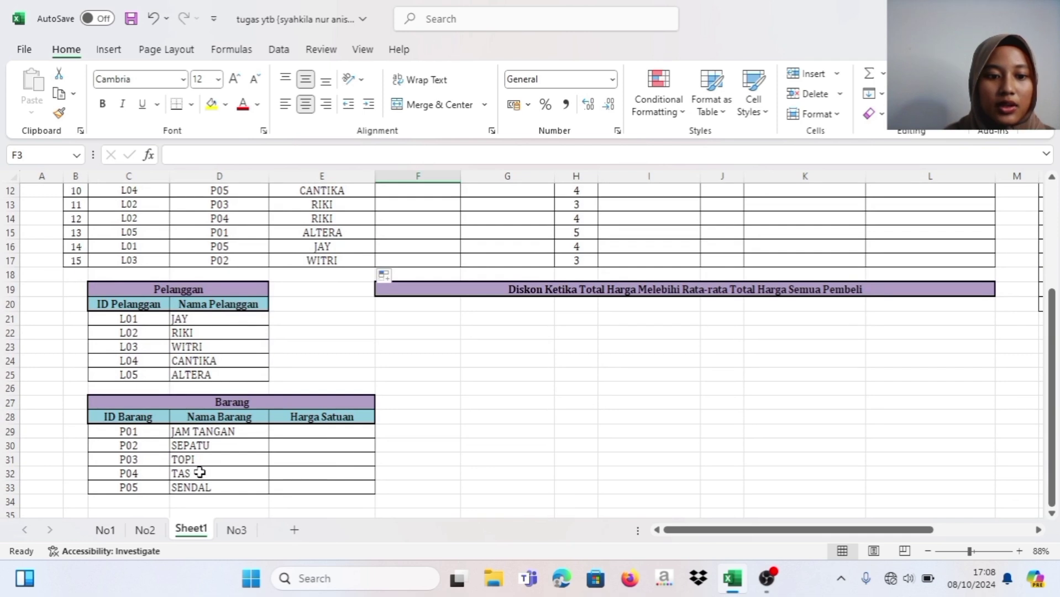
left_click(370, 353)
left_click(336, 434)
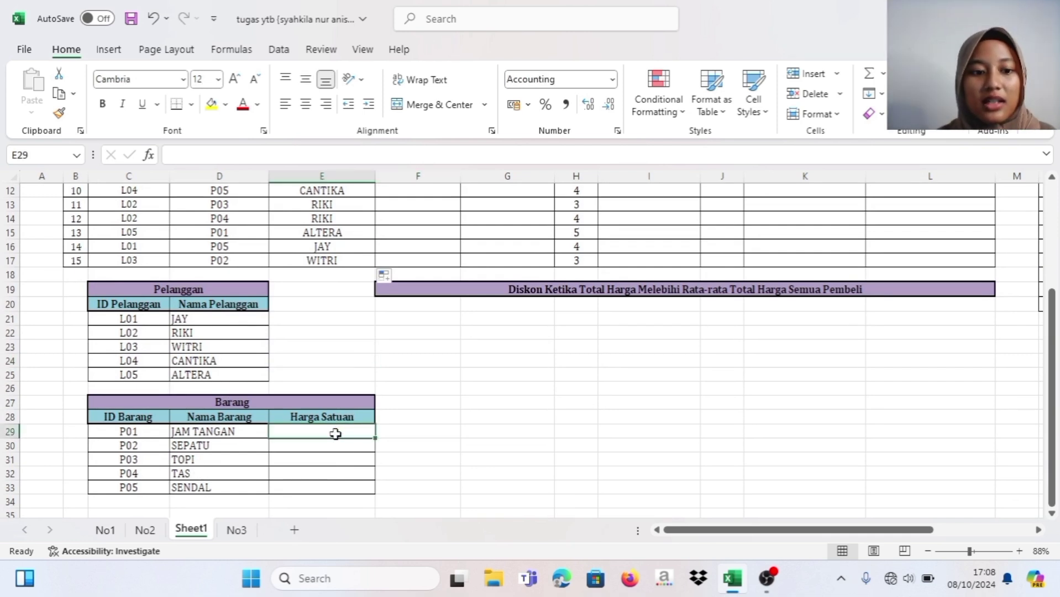
left_click(212, 431)
left_click(271, 433)
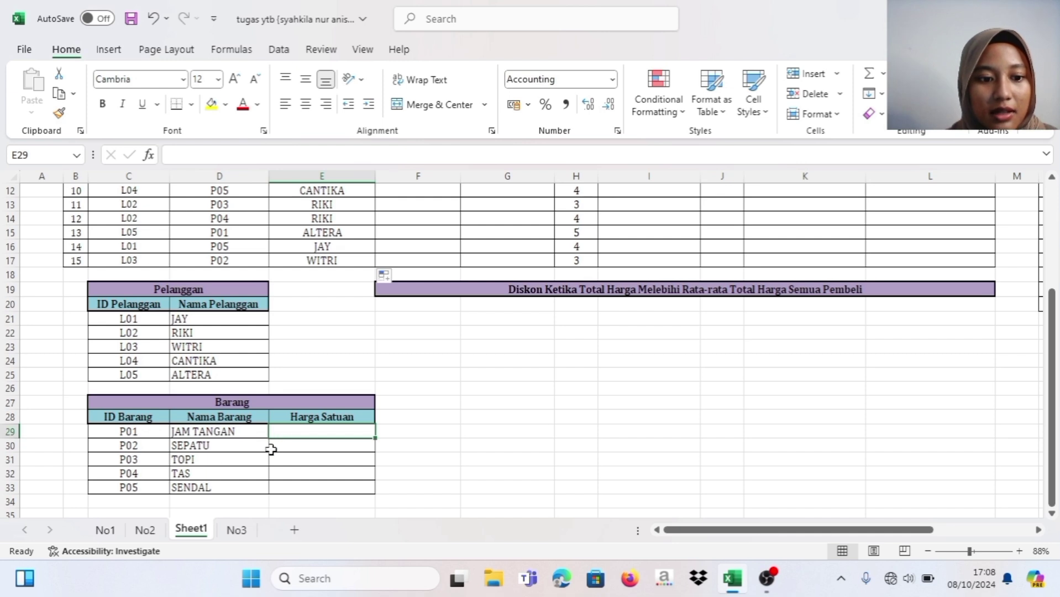
left_click(206, 462)
left_click(293, 445)
left_click(296, 431)
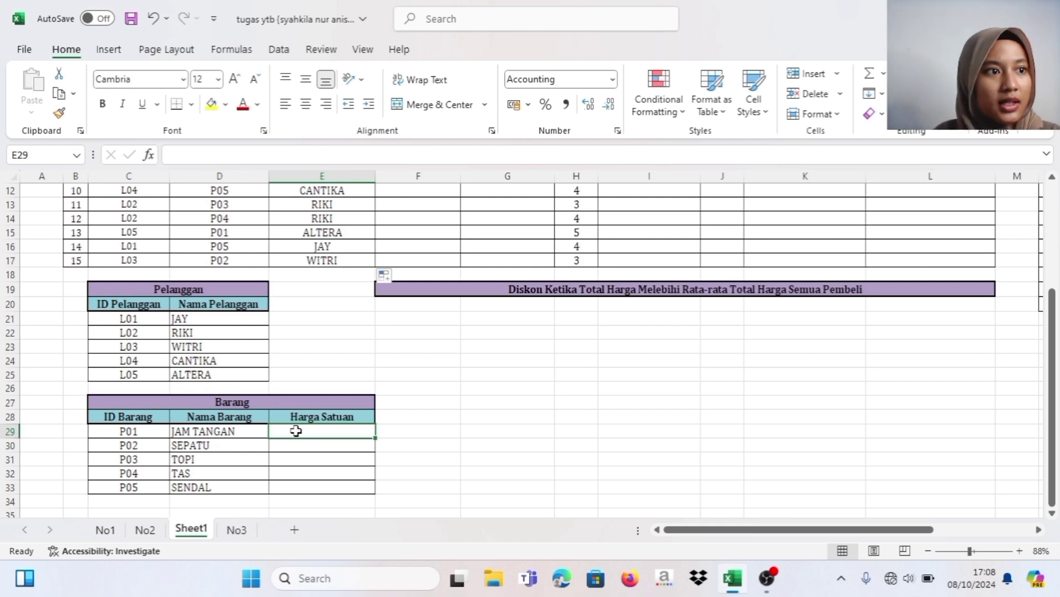
Step: Enter the Harga Satuan prices in the Barang table: 500000 for JAM TANGAN and 250000 for SEPATU
type("500000")
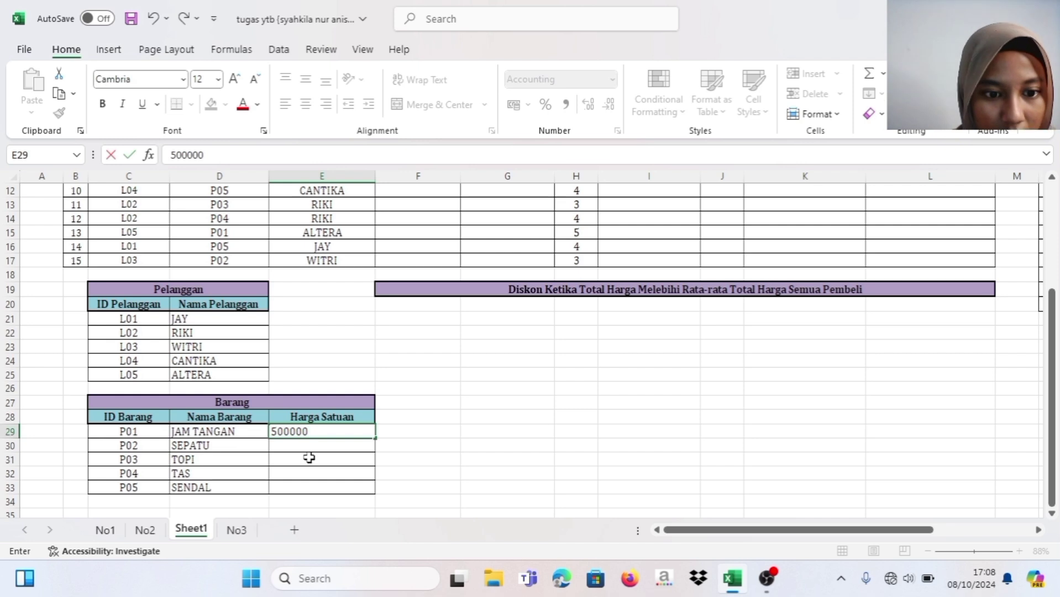
left_click(308, 447)
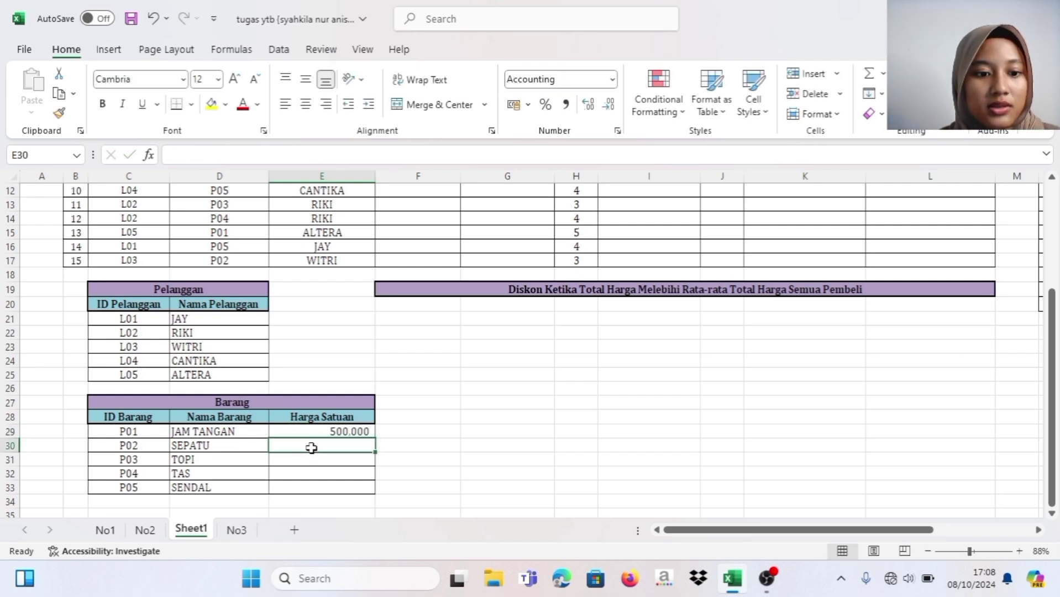
type("25000")
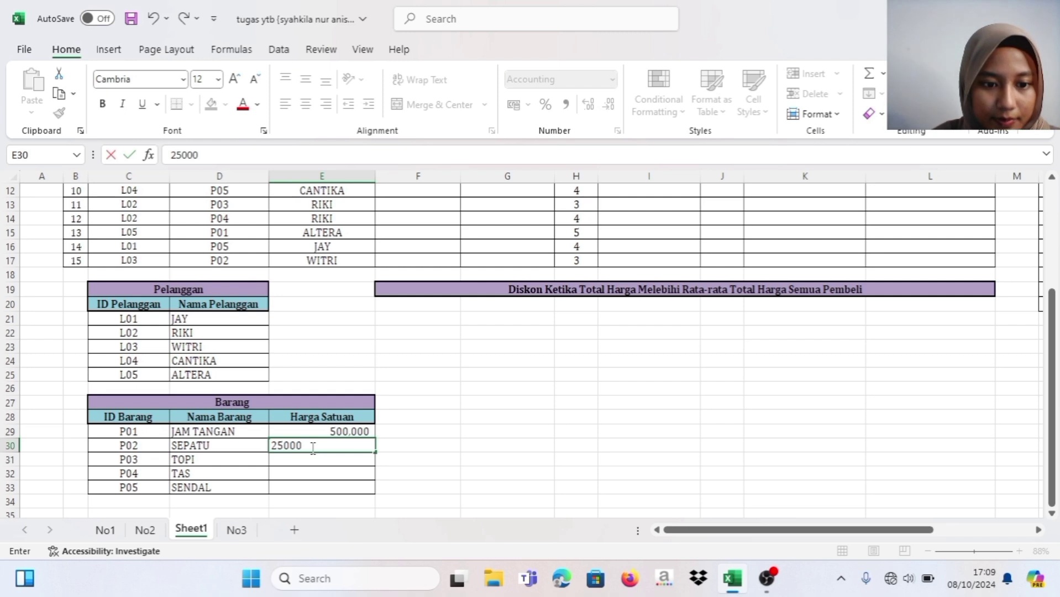
type("50,000")
key("Return")
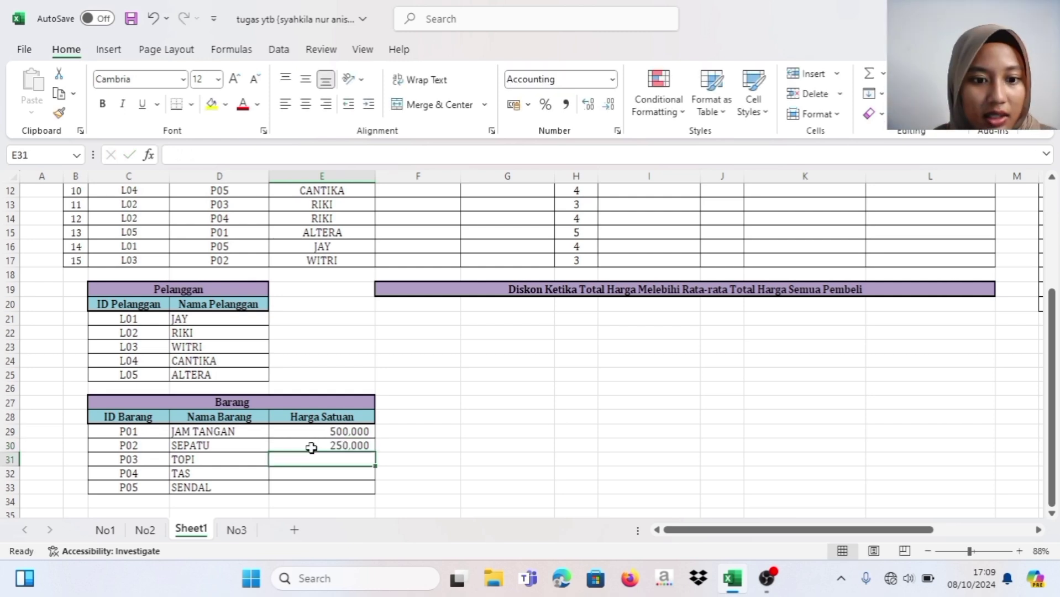
Step: Fill in the remaining Harga Satuan prices: 150000 for TOPI, 340000 for TAS and 125000 for SENDAL
type("150000")
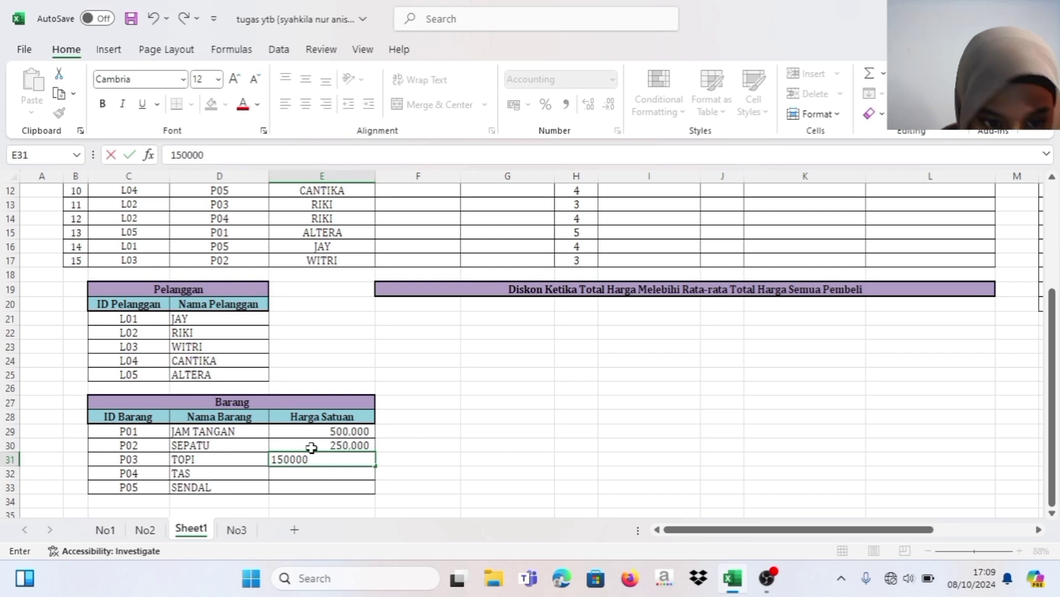
key("Return")
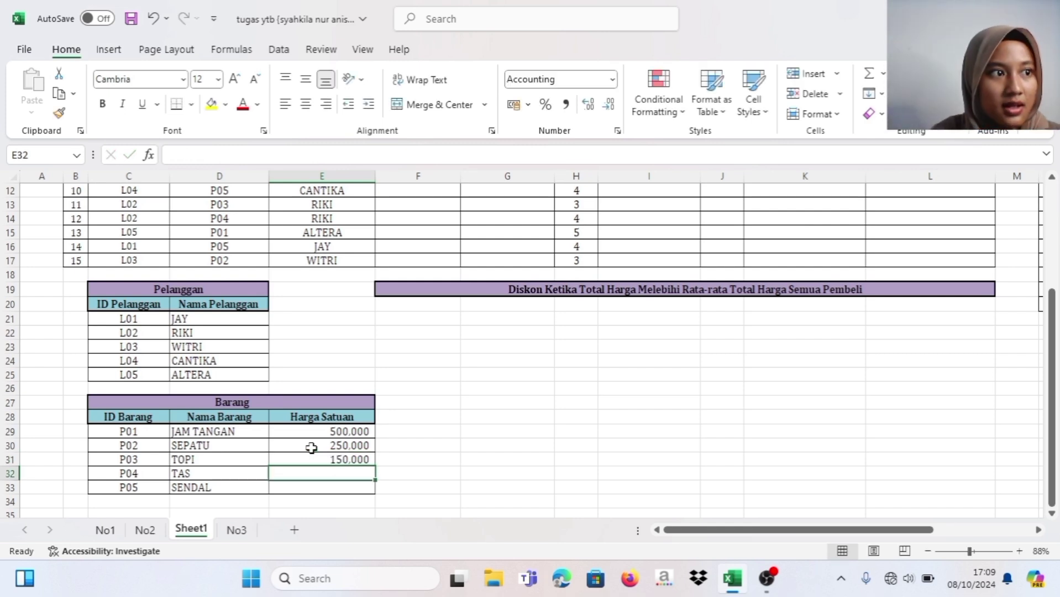
type("340,0")
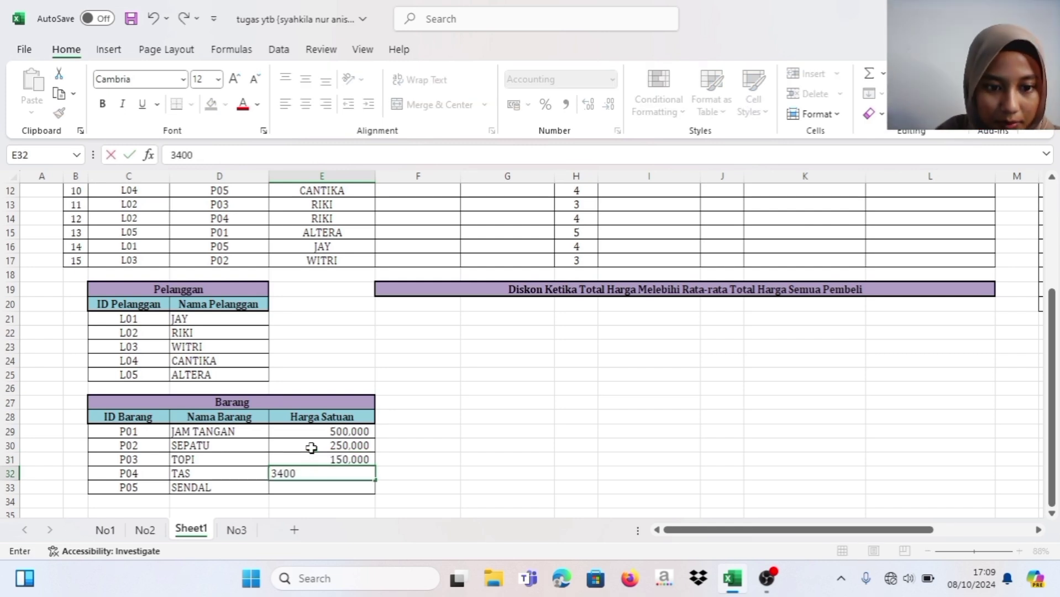
type("00")
key("Return")
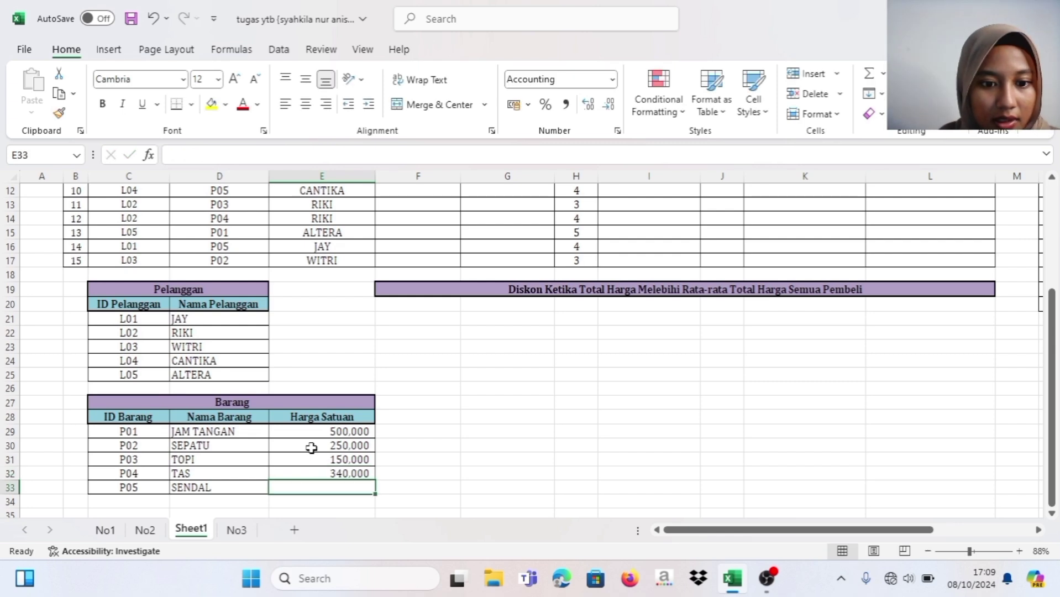
type("1")
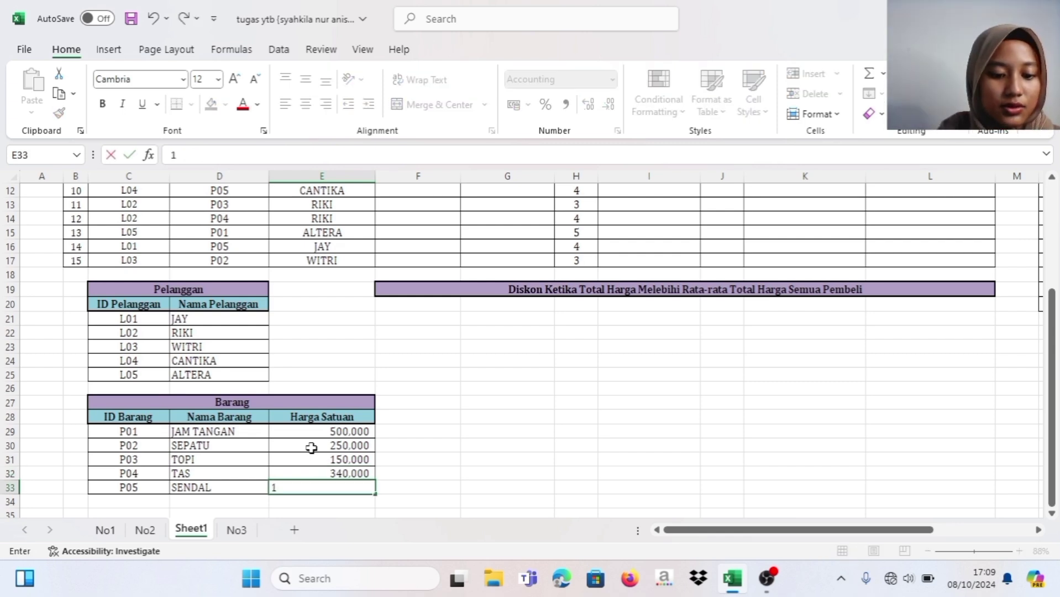
type("25,000")
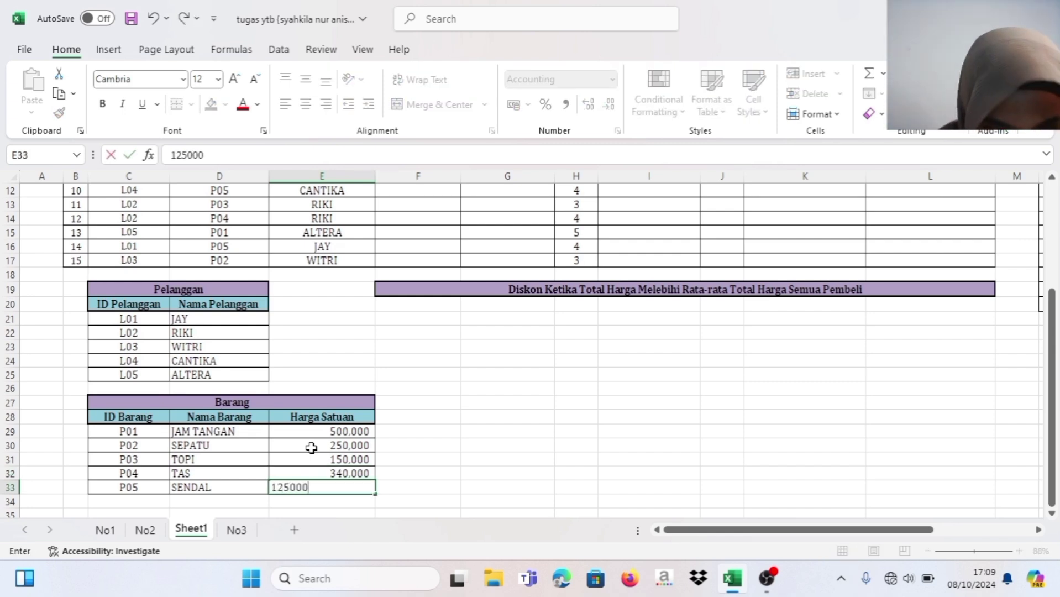
key("Return")
Step: Review the entered Harga Satuan values for all items in the Barang table
left_click(427, 456)
left_click(362, 432)
left_click(333, 449)
left_click(332, 459)
left_click(332, 485)
left_click(332, 430)
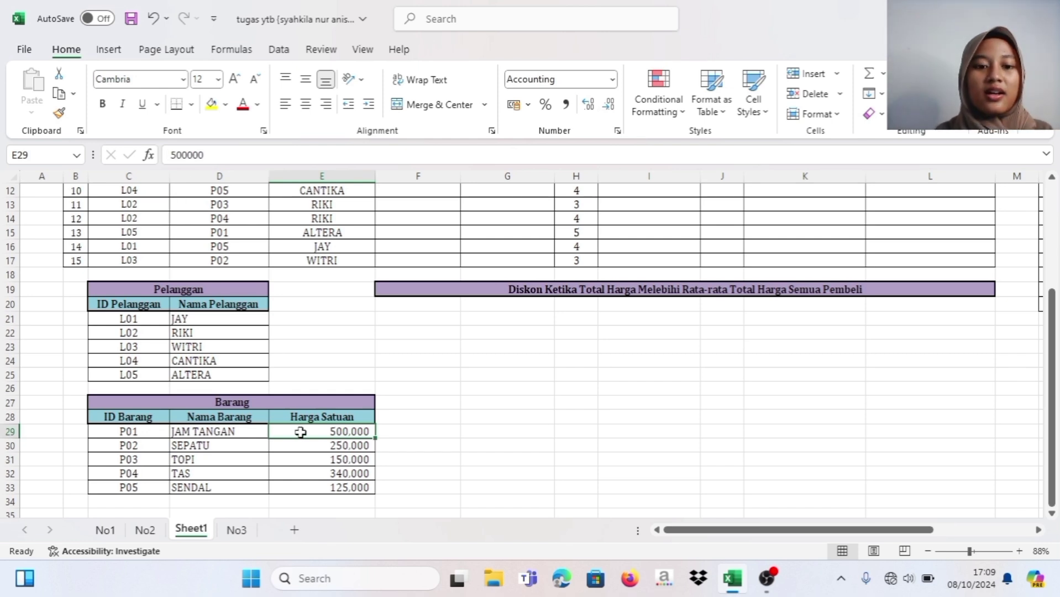
scroll(300, 431, "down", 3)
scroll(301, 430, "up", 2)
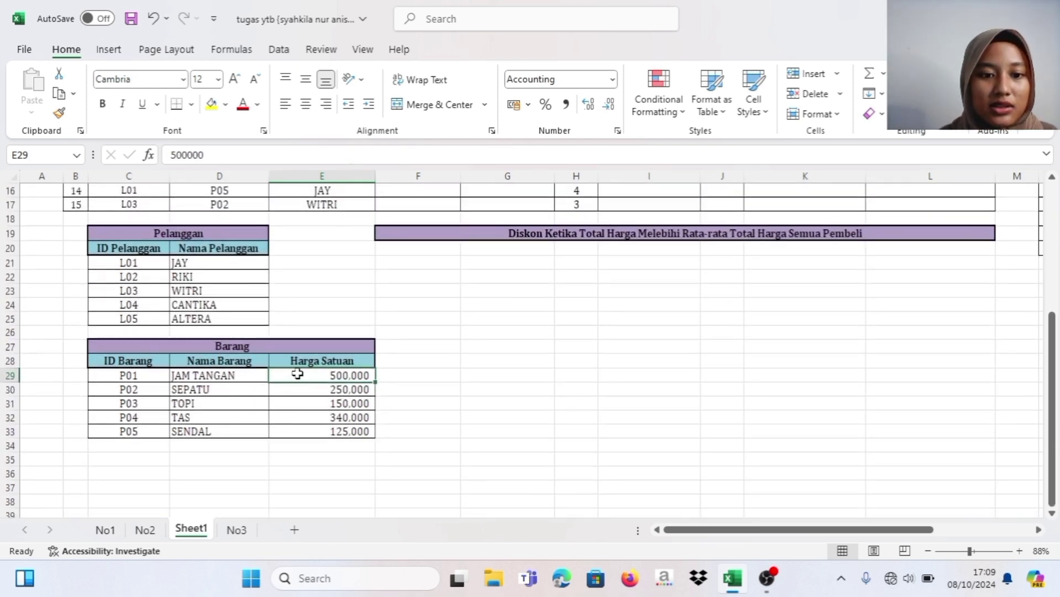
left_click(406, 374)
left_click(343, 374)
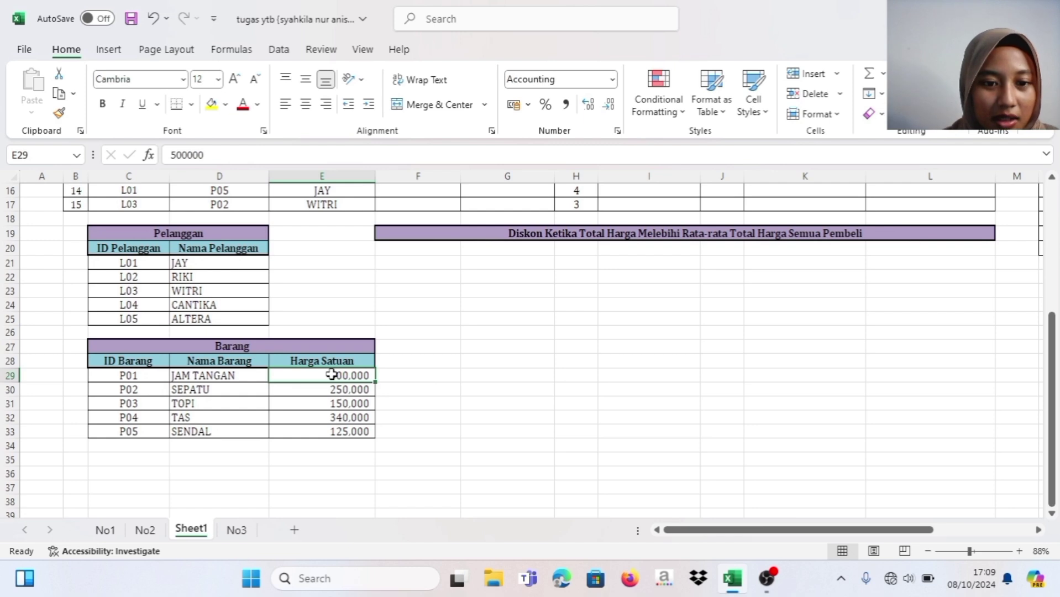
Step: Format the Harga Satuan prices in E29:E33 as Accounting with 2 decimal places and the Rp symbol
left_click_drag(301, 374, 296, 427)
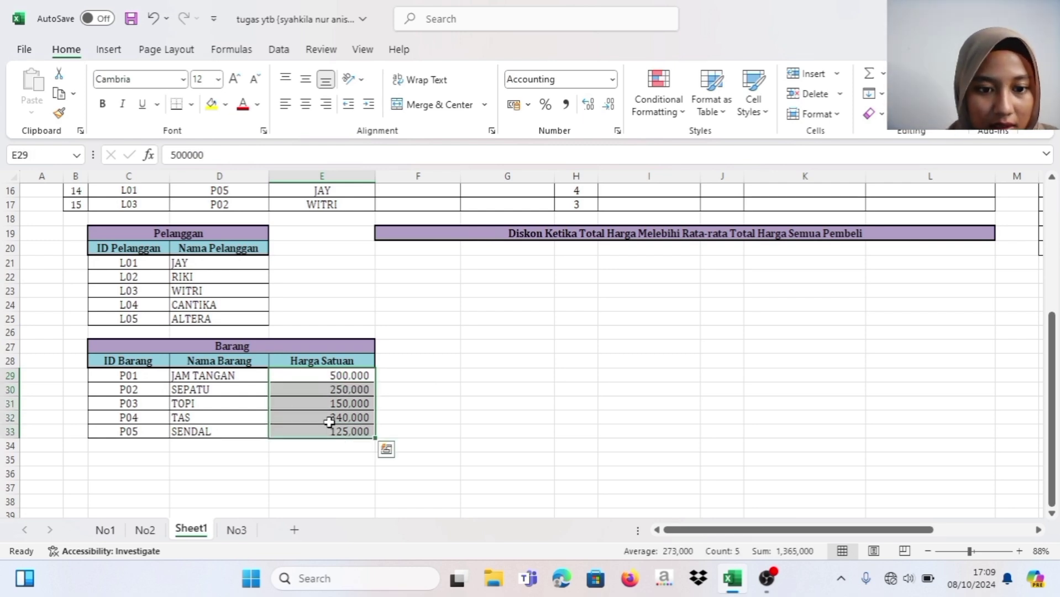
right_click(363, 434)
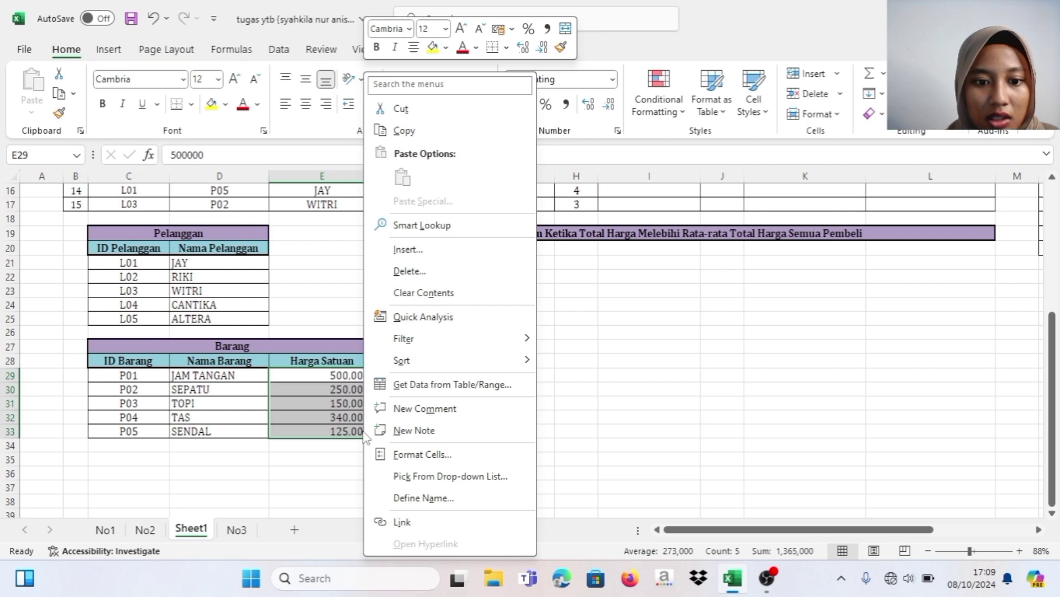
key("ctrl+1")
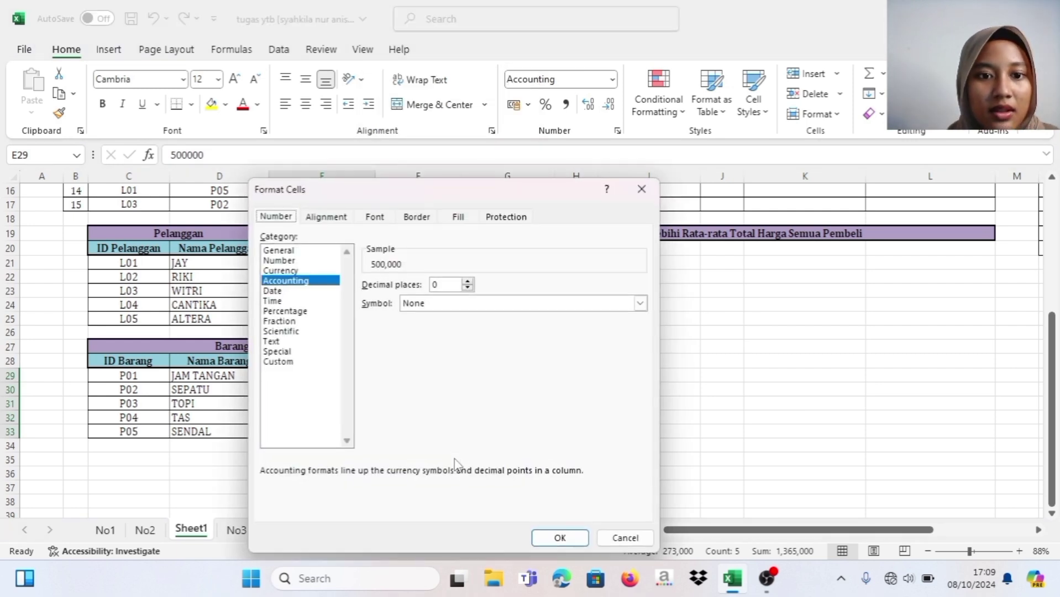
left_click(310, 271)
left_click(306, 282)
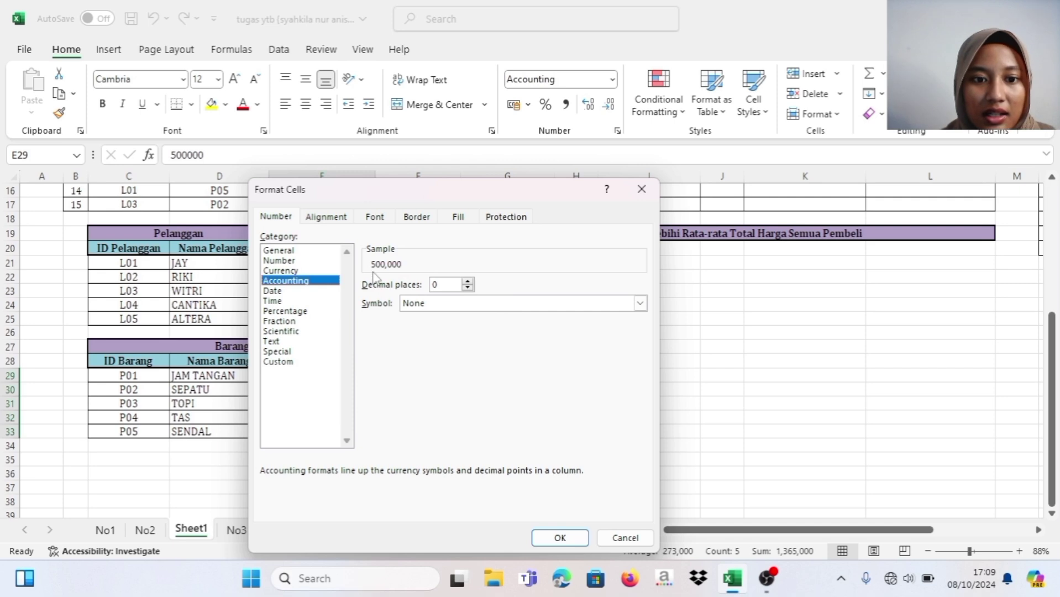
left_click(469, 281)
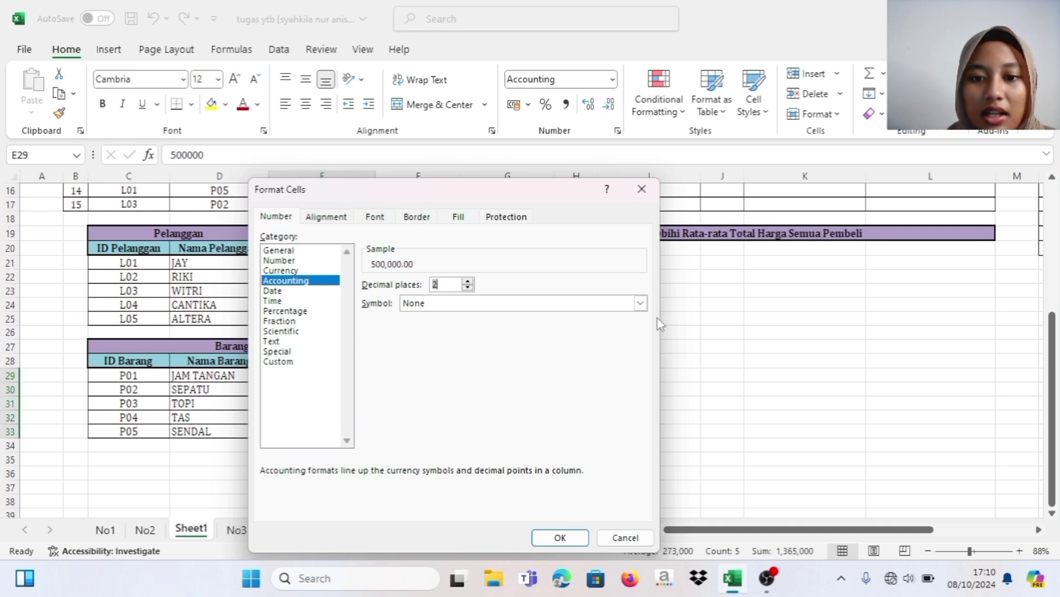
left_click(641, 303)
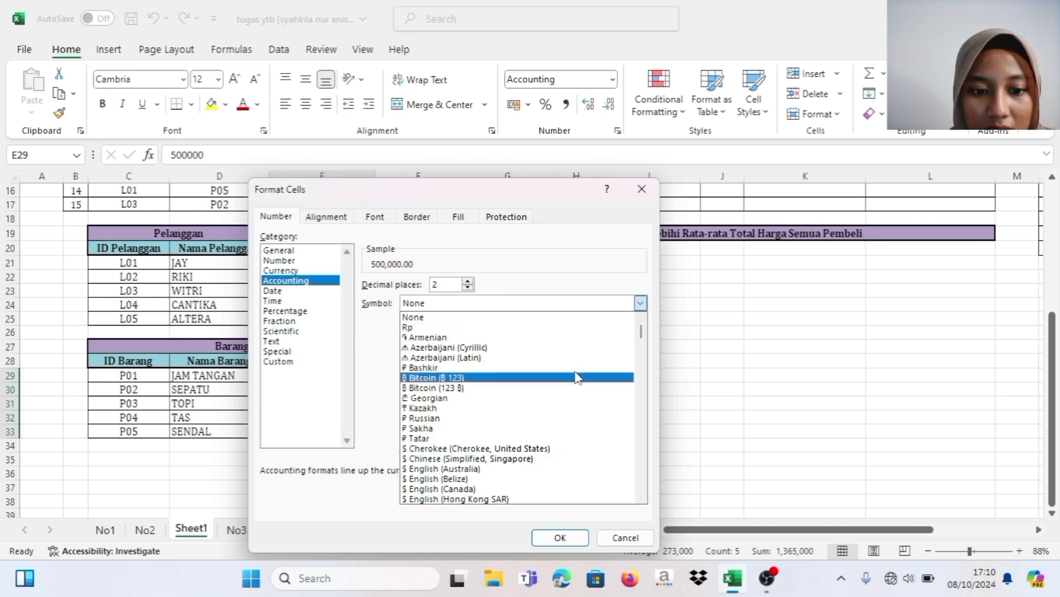
left_click(479, 329)
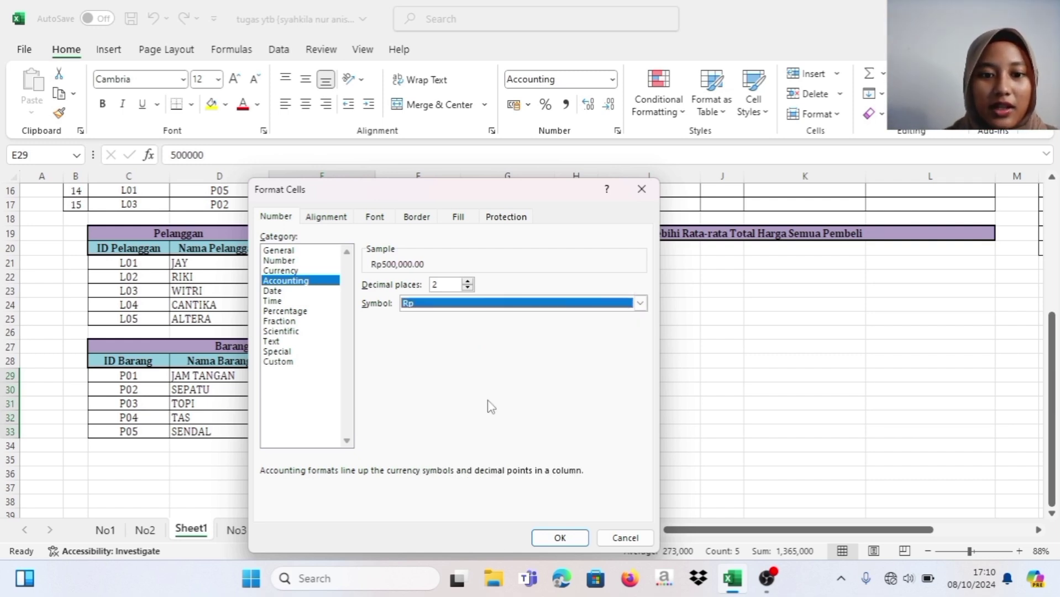
left_click(544, 541)
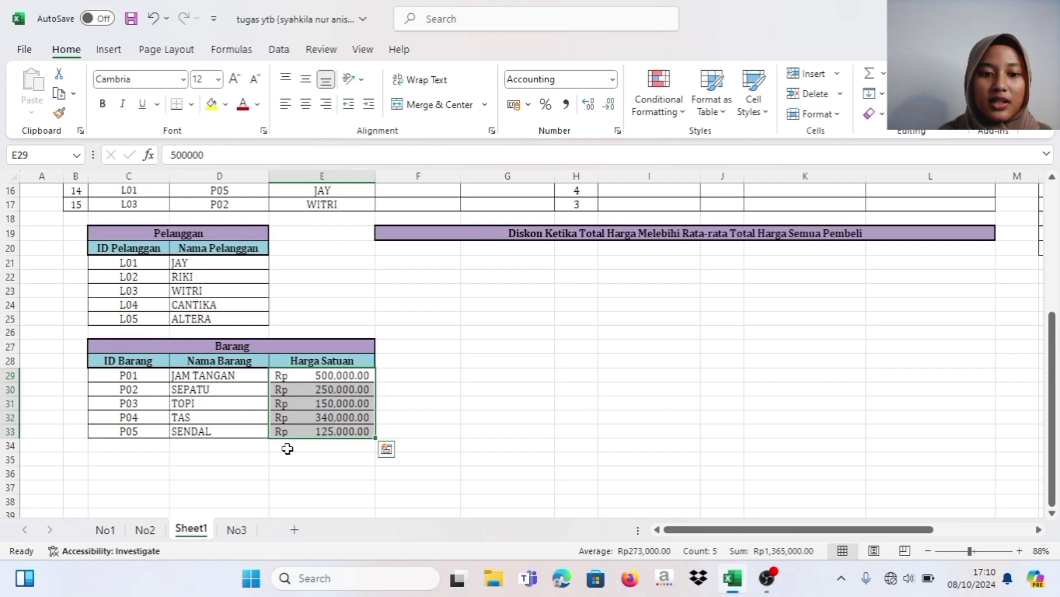
Step: Inspect the formatted Harga Satuan prices beside their item names in the Barang table
left_click(397, 369)
key("Left")
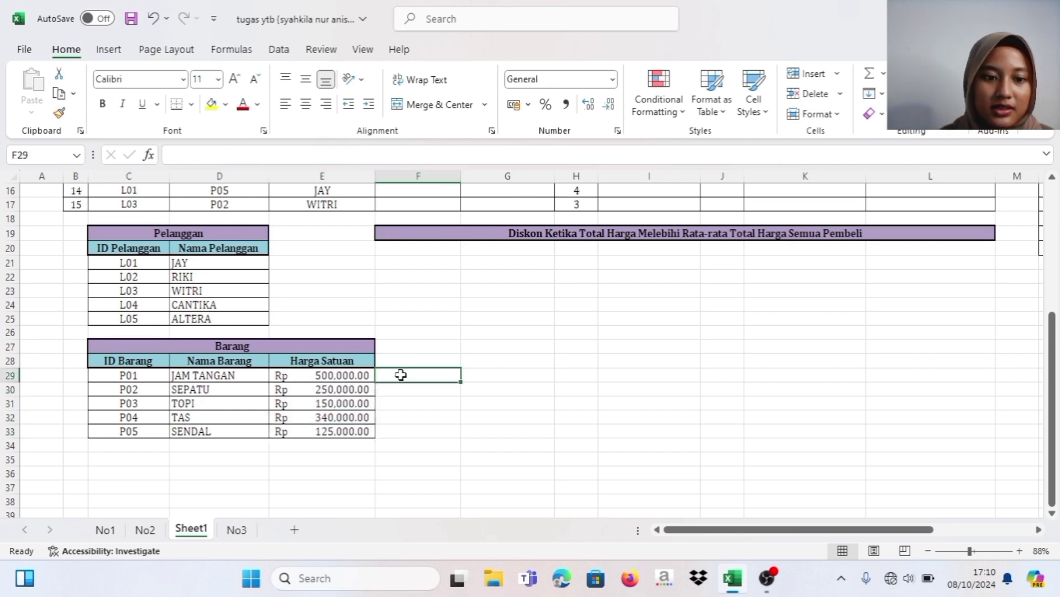
key("Right")
scroll(400, 374, "up", 2)
scroll(401, 375, "down", 3)
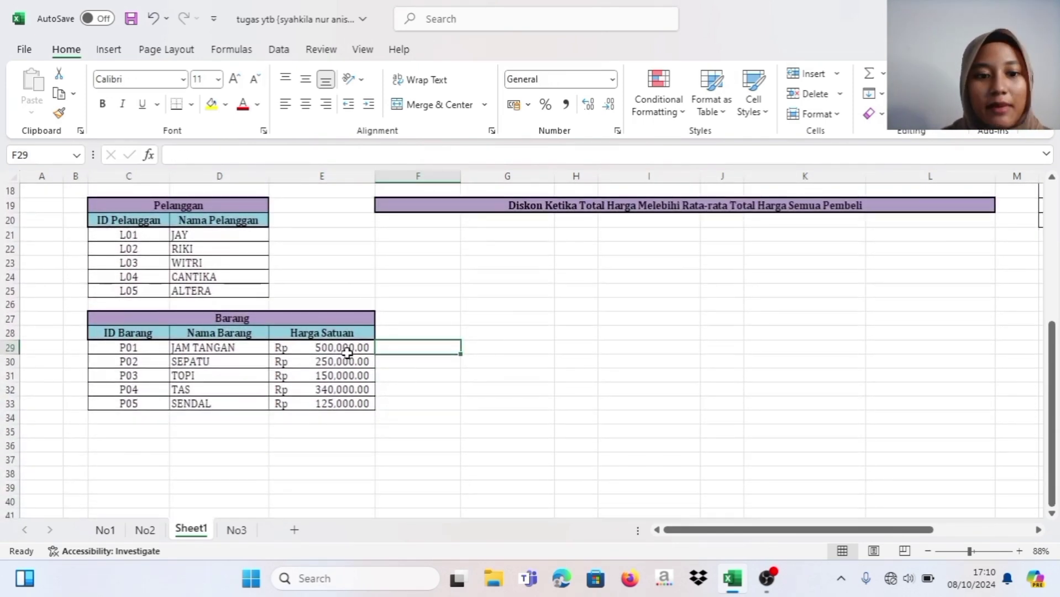
left_click(343, 353)
left_click(224, 361)
Step: Examine the sales table's Nama Produk column, the reference tables below it and the existing VLOOKUP formula in E3
scroll(387, 287, "up", 6)
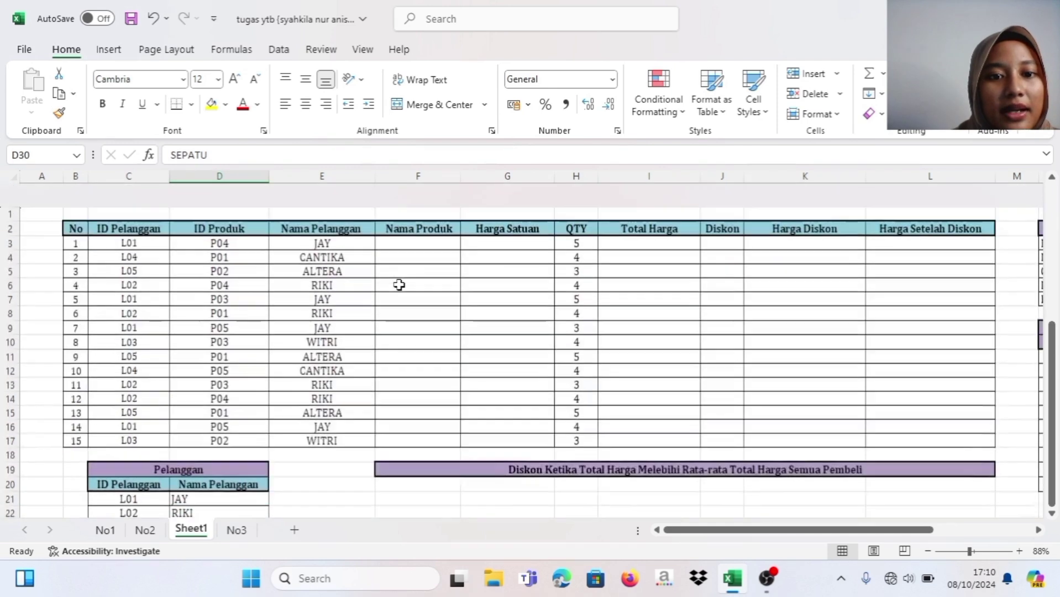
left_click(406, 219)
scroll(408, 228, "down", 4)
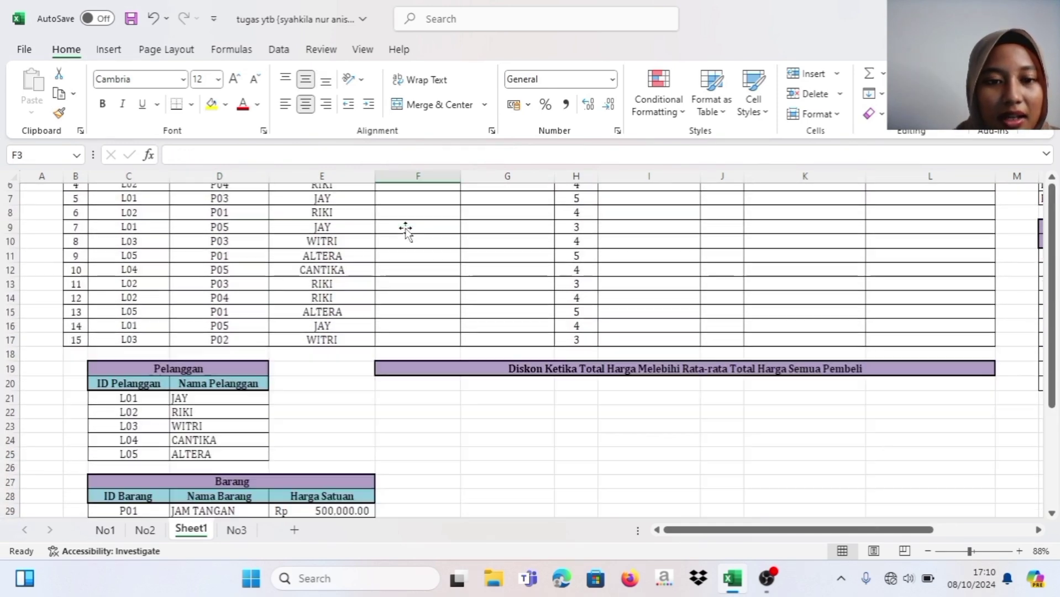
scroll(404, 286, "up", 4)
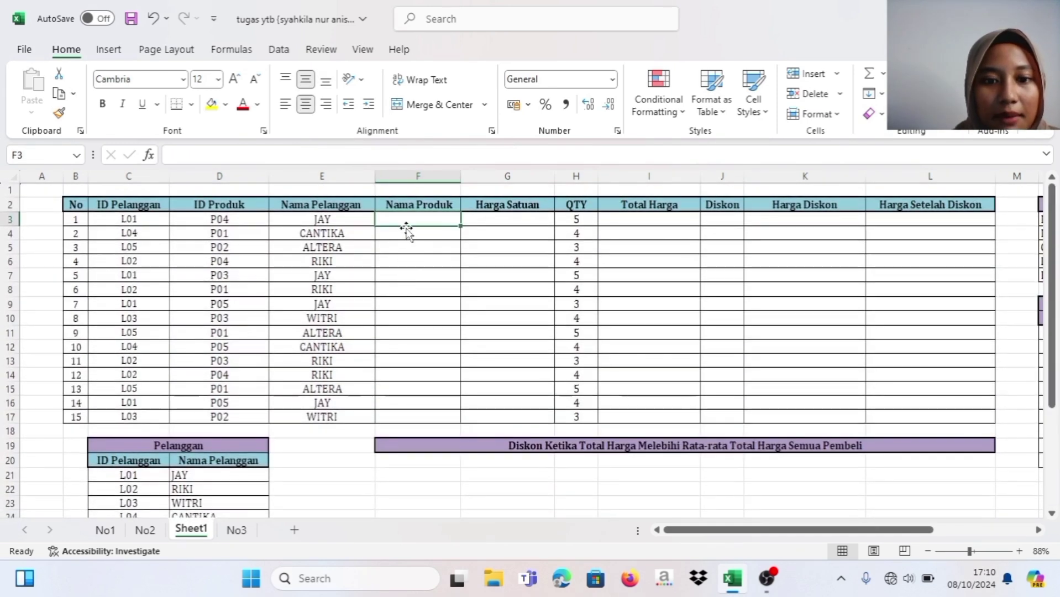
scroll(440, 421, "down", 3)
scroll(438, 421, "up", 3)
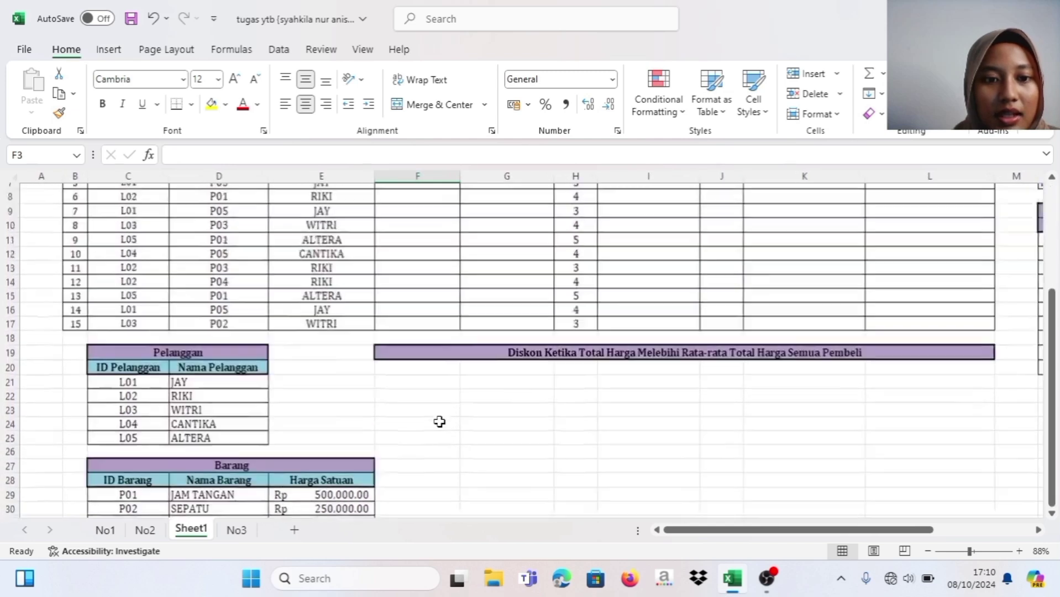
left_click(356, 219)
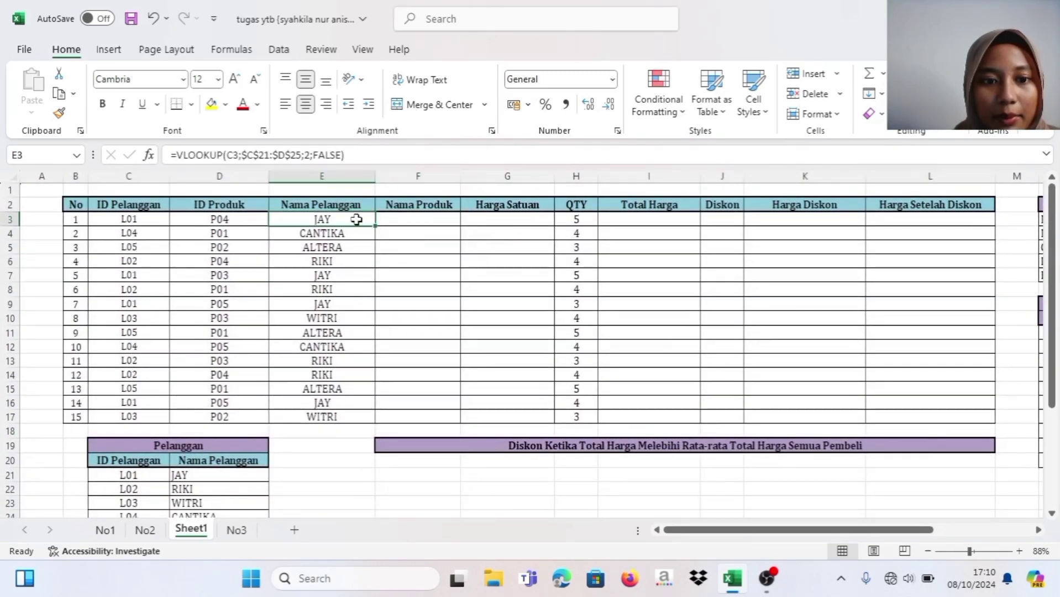
left_click(416, 223)
left_click(317, 219)
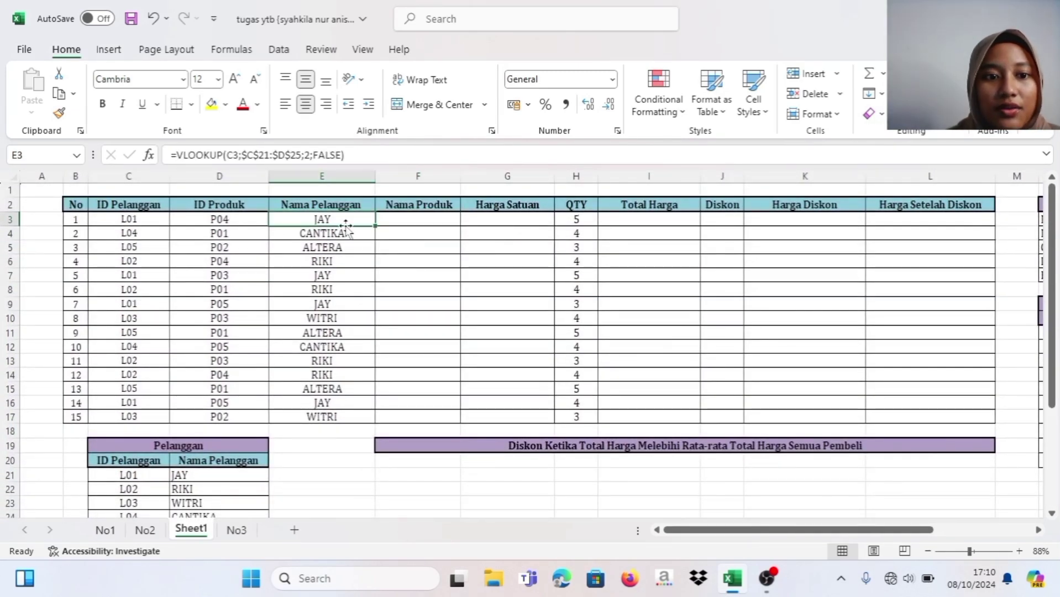
Step: Start a VLOOKUP formula in the first Nama Produk cell, F3, with product ID cell D3 as the lookup value
left_click(416, 220)
type("=vl")
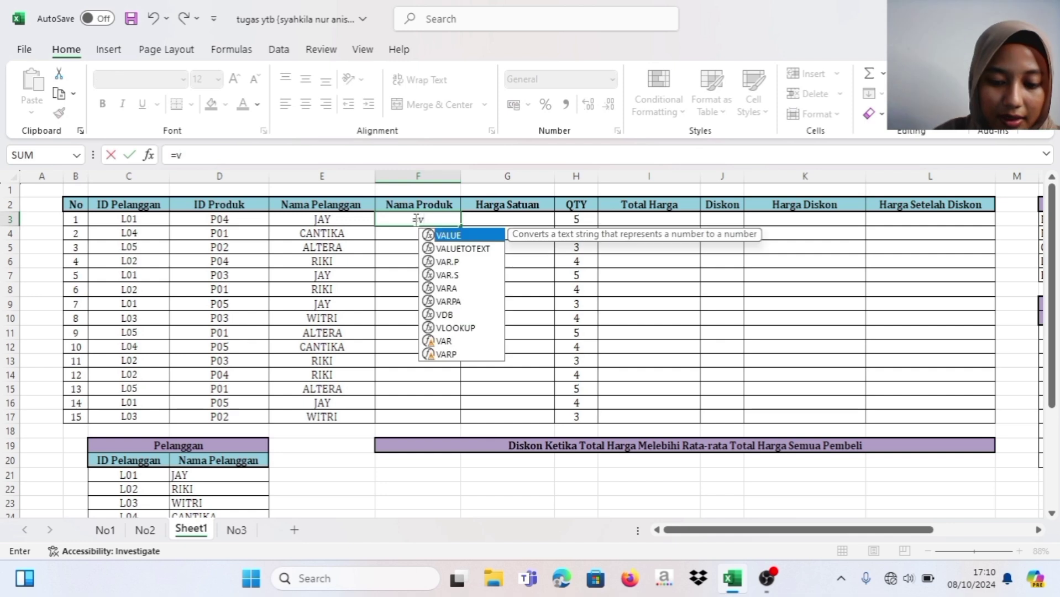
double_click(448, 235)
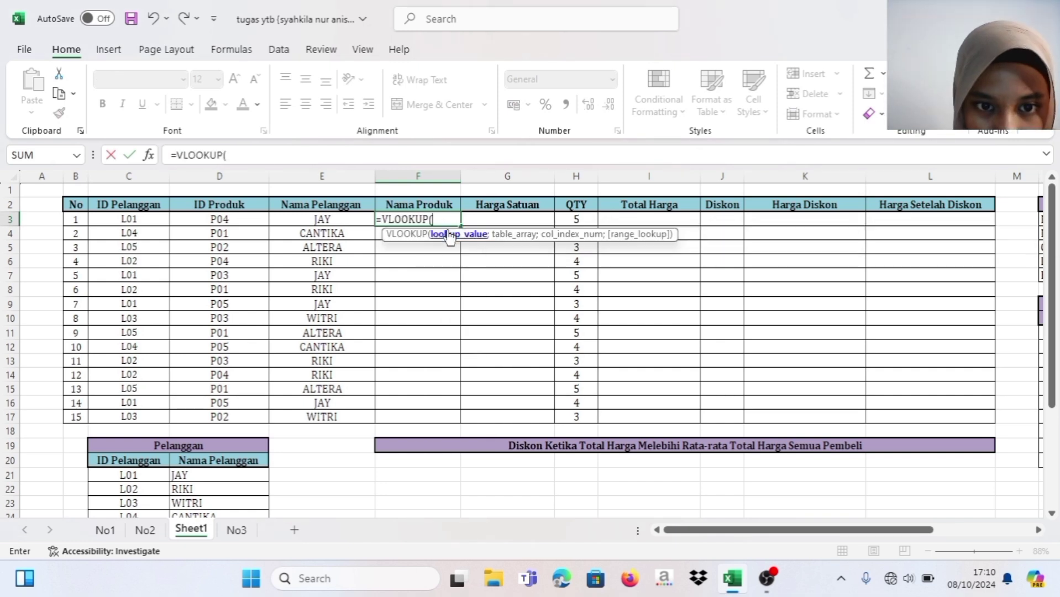
left_click(246, 219)
type(";")
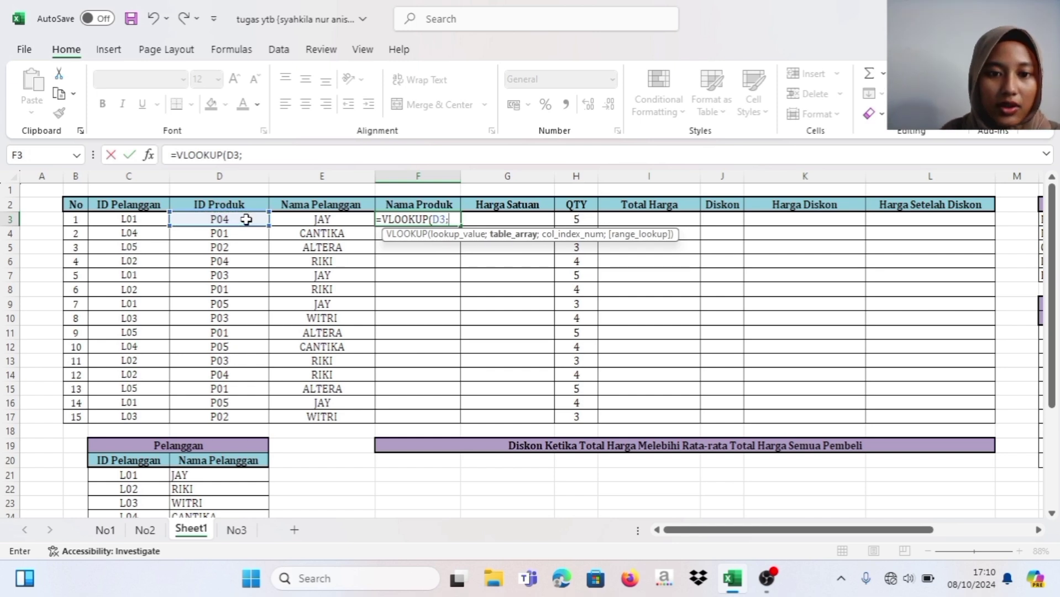
Step: Add the Barang table's data as the VLOOKUP table array, locked as the absolute range $C$29:$E$33
scroll(387, 349, "down", 5)
left_click(117, 375)
left_click_drag(117, 375, 303, 440)
scroll(514, 259, "up", 3)
scroll(513, 259, "up", 2)
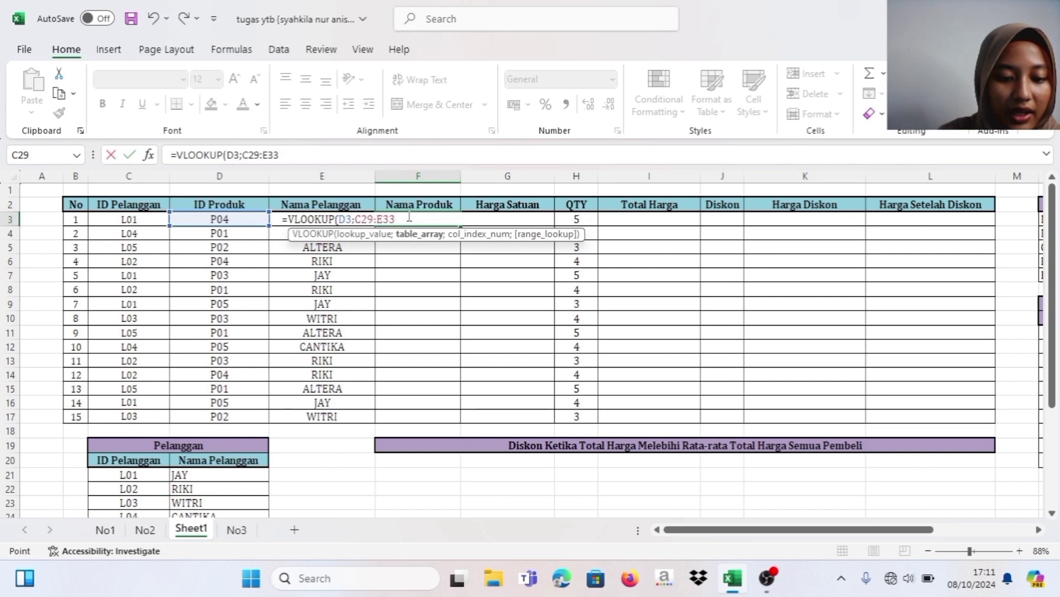
key("F4")
type(";")
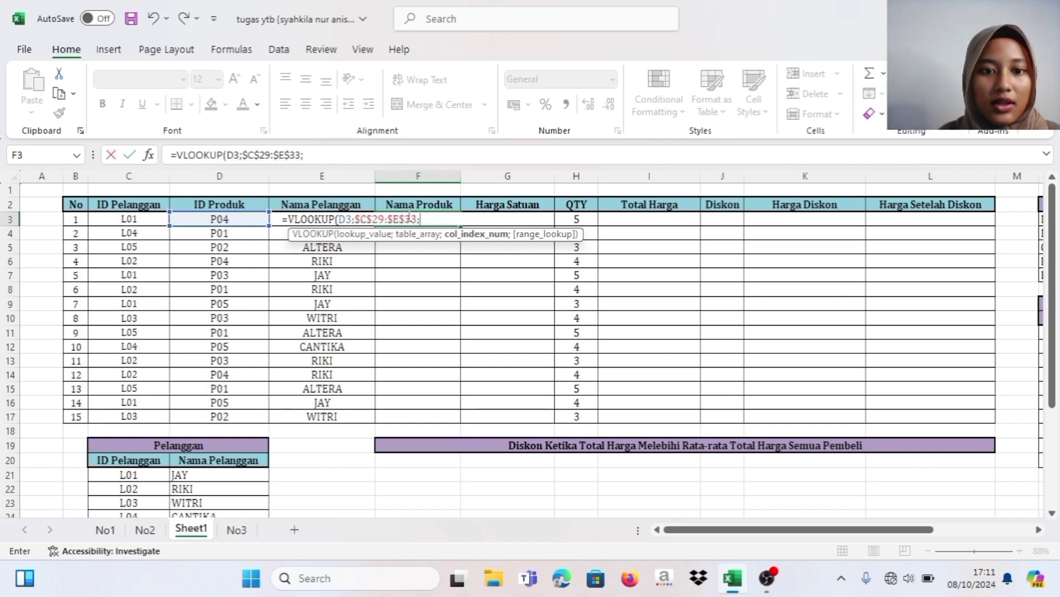
Step: Complete the VLOOKUP formula in F3 with column index 2 and an exact match (FALSE)
scroll(408, 216, "down", 3)
scroll(407, 215, "down", 2)
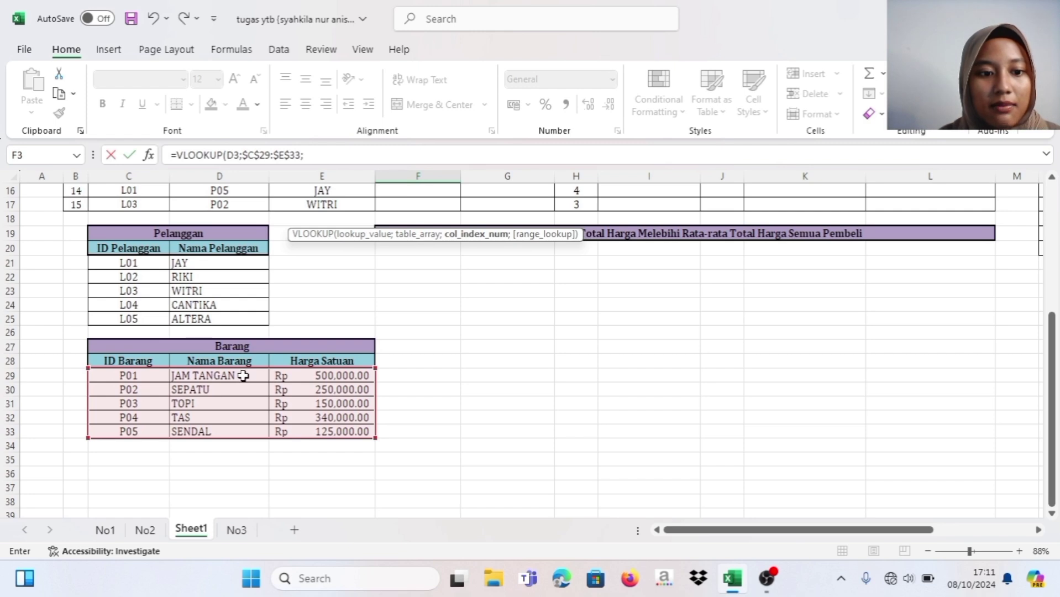
scroll(243, 375, "up", 5)
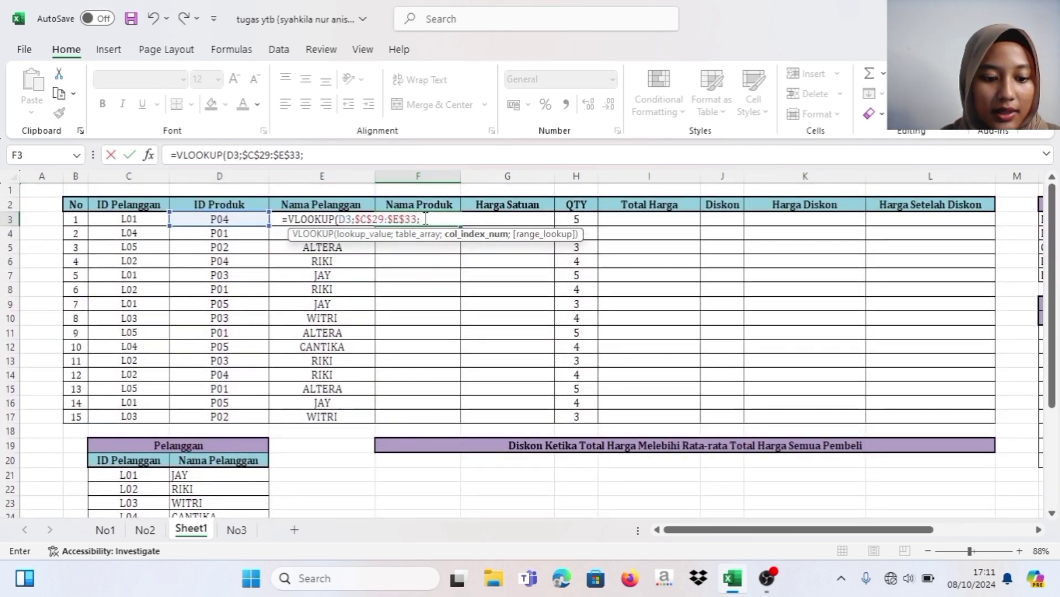
type("2;")
left_click(500, 262)
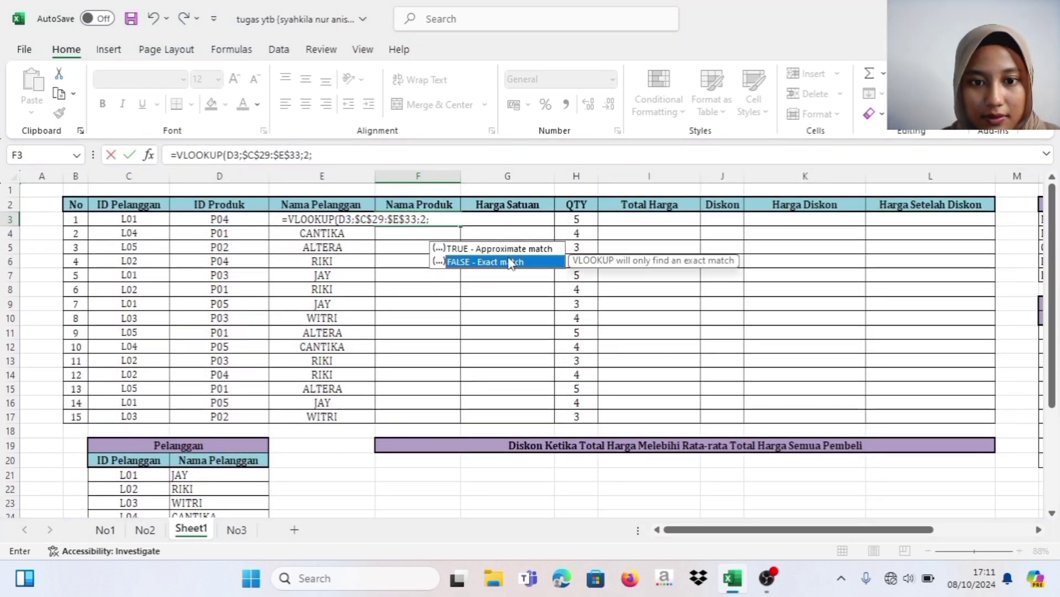
double_click(509, 262)
type(")")
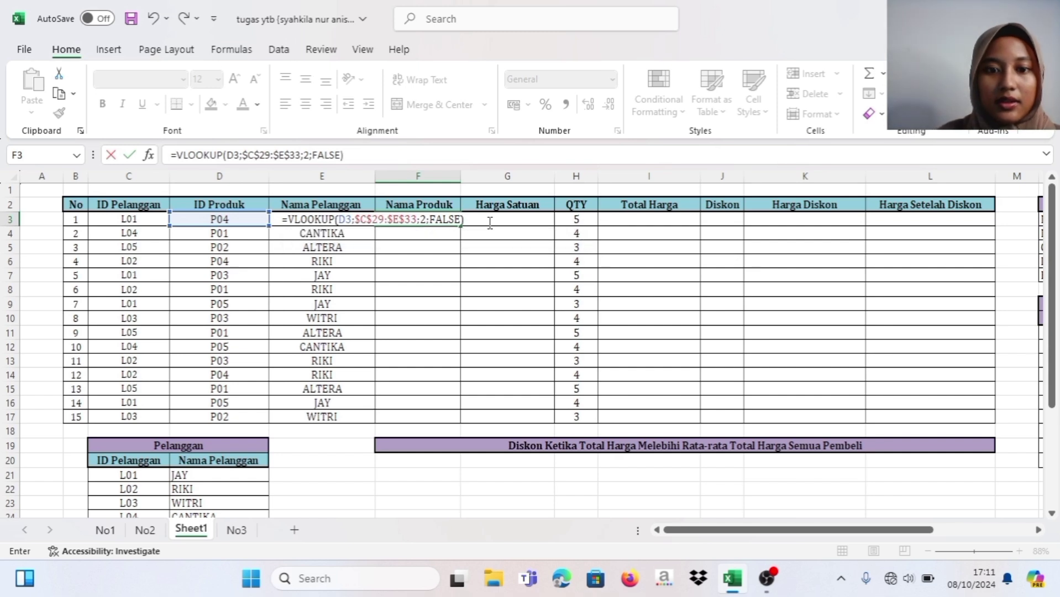
key("Return")
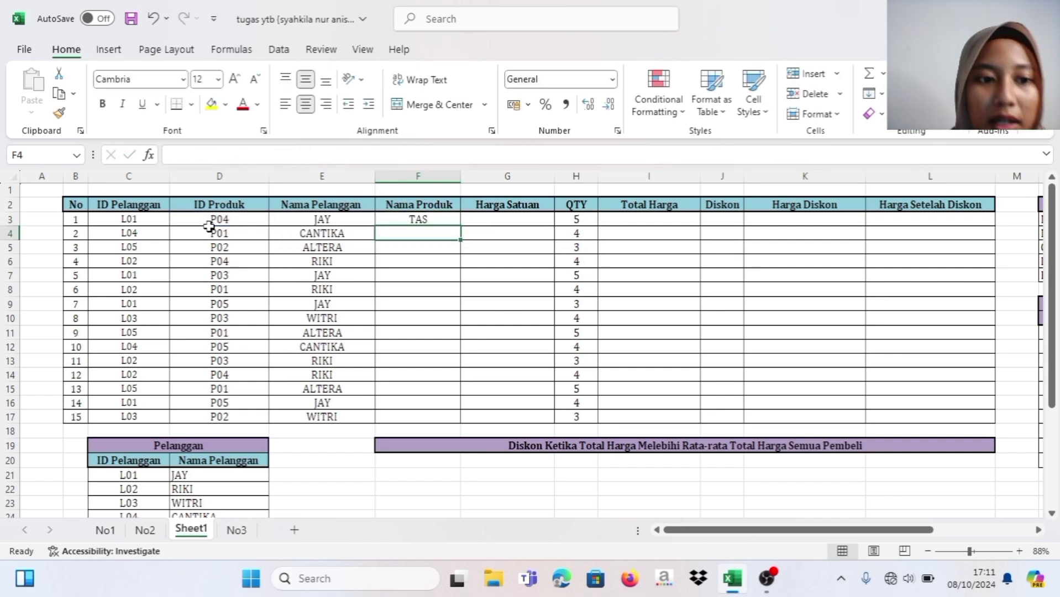
Step: Fill the Nama Produk formula from F3 down through F17
left_click(401, 220)
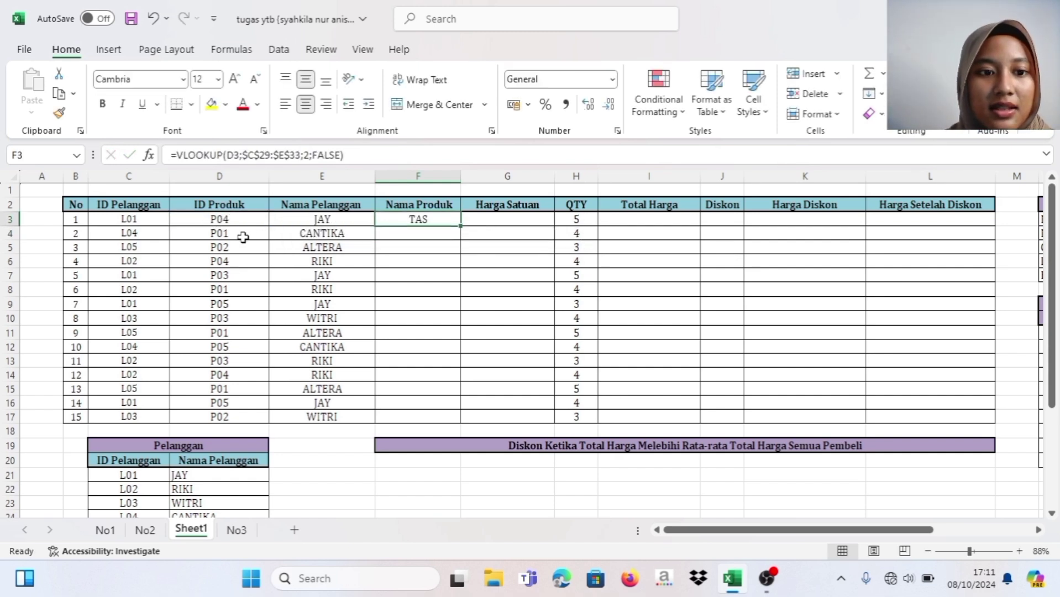
left_click(223, 235)
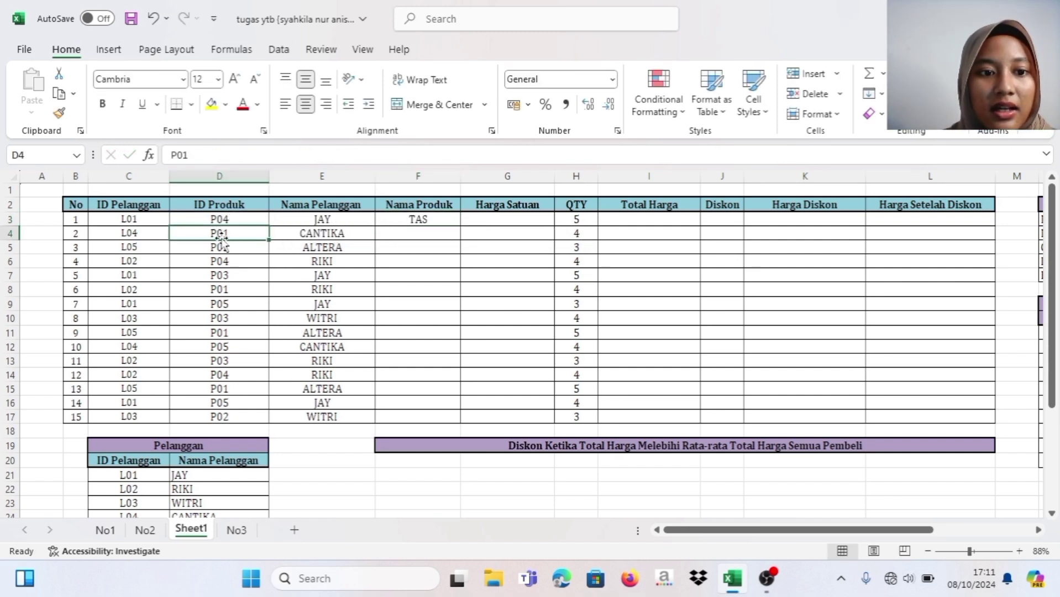
left_click(424, 223)
left_click_drag(460, 226, 456, 426)
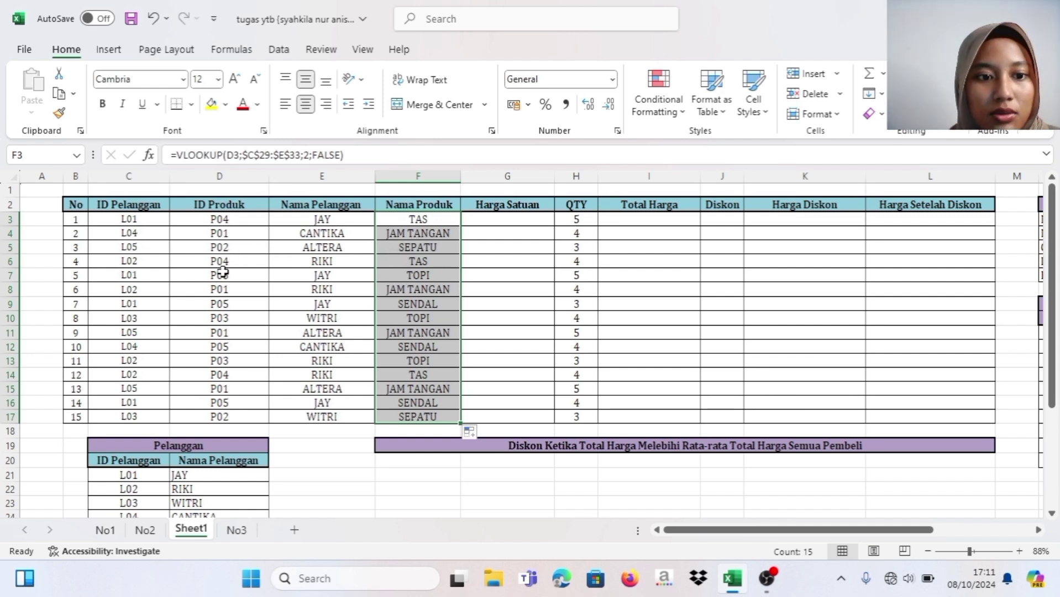
Step: Start a VLOOKUP formula in the first Harga Satuan cell, G3, with product ID cell D3 as the lookup value
scroll(274, 278, "down", 3)
scroll(274, 278, "down", 2)
scroll(114, 452, "up", 1)
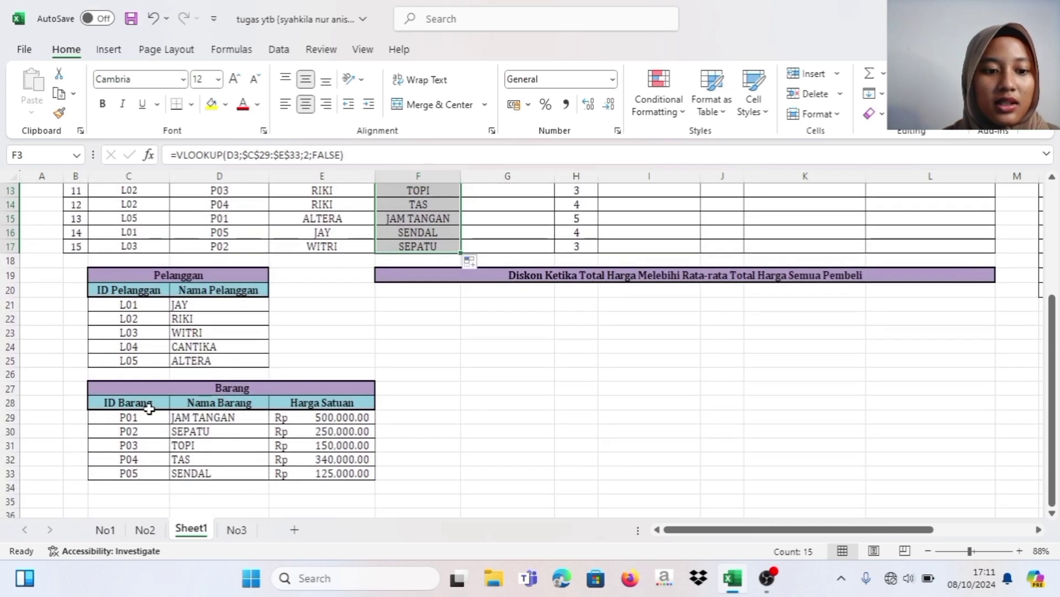
scroll(400, 338, "up", 4)
scroll(398, 339, "down", 1)
left_click(504, 219)
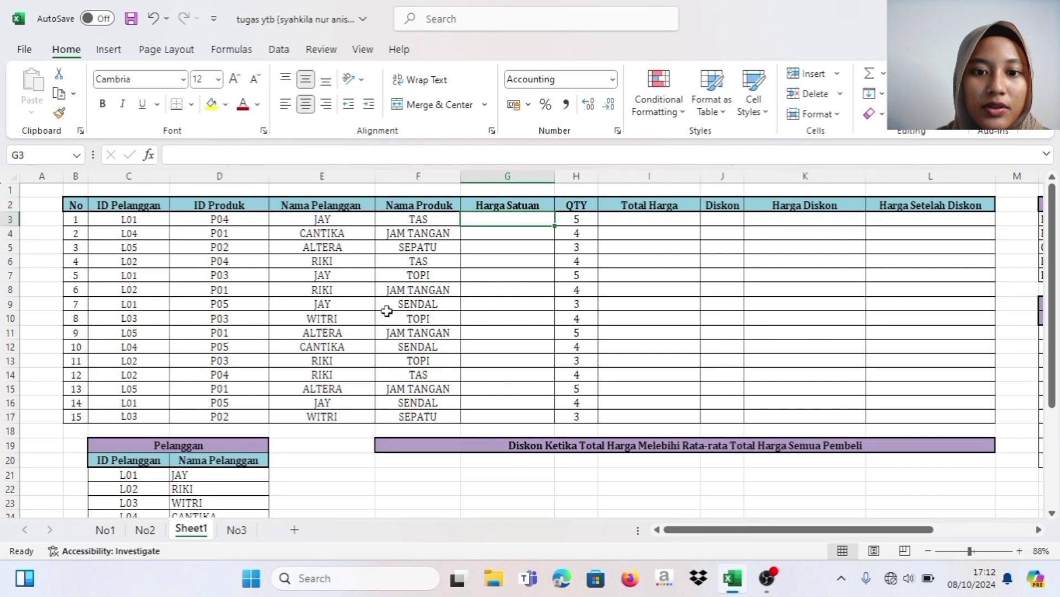
scroll(387, 312, "down", 5)
scroll(539, 257, "up", 5)
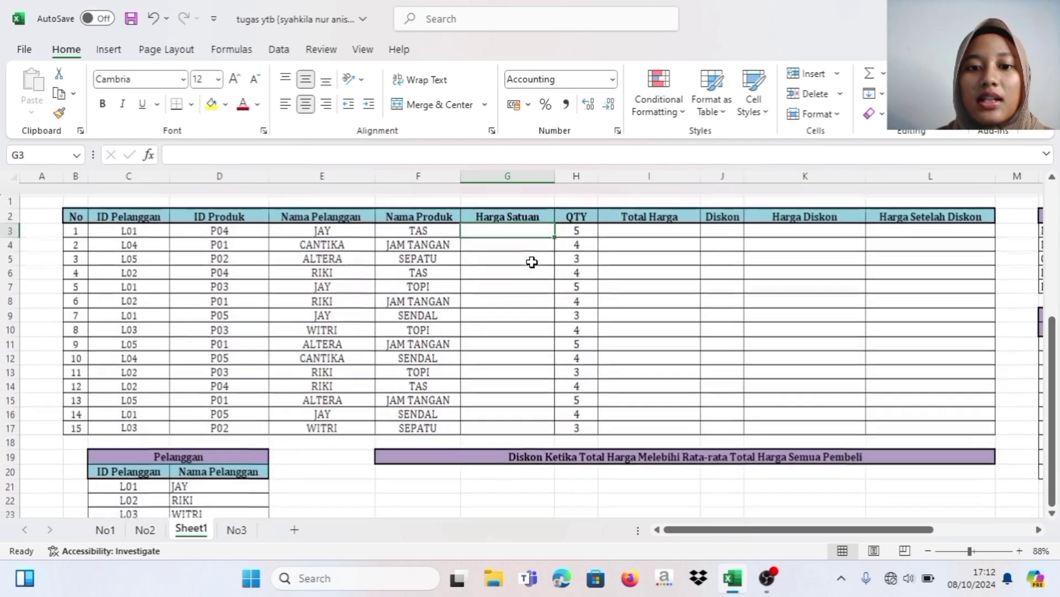
type("=vloo")
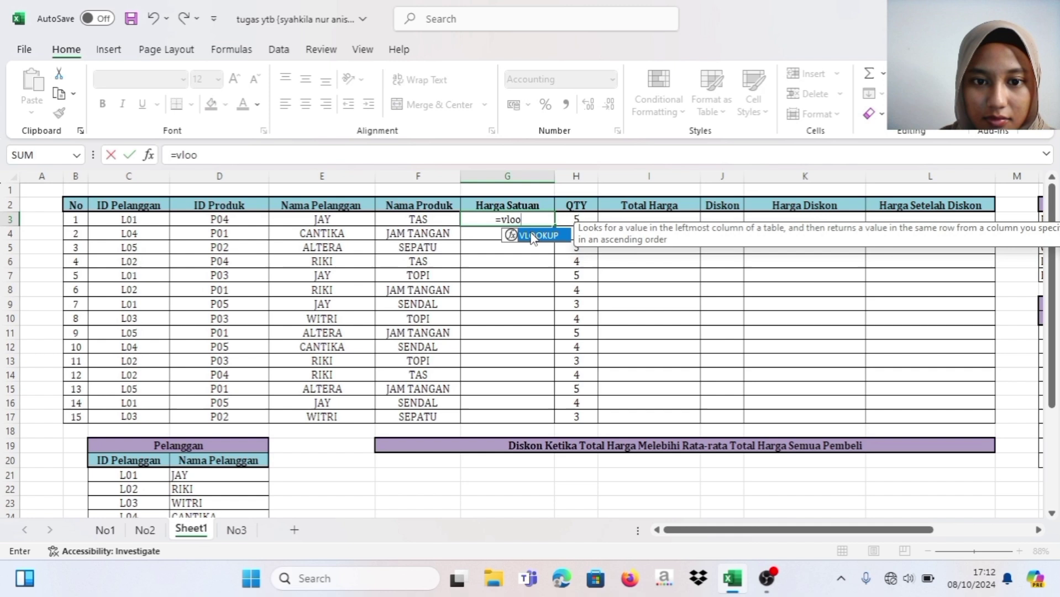
double_click(533, 238)
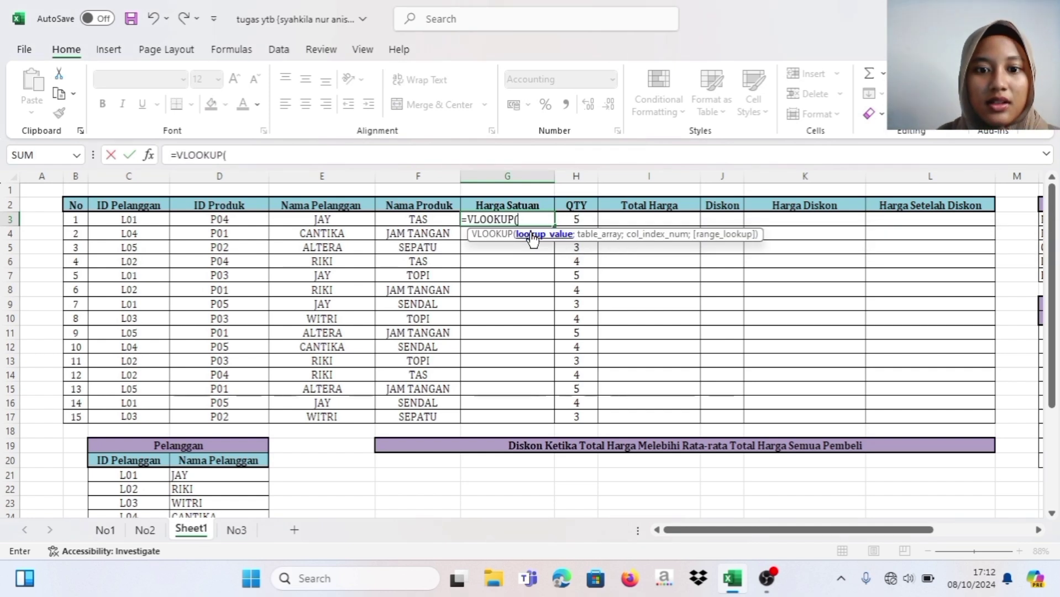
left_click(221, 219)
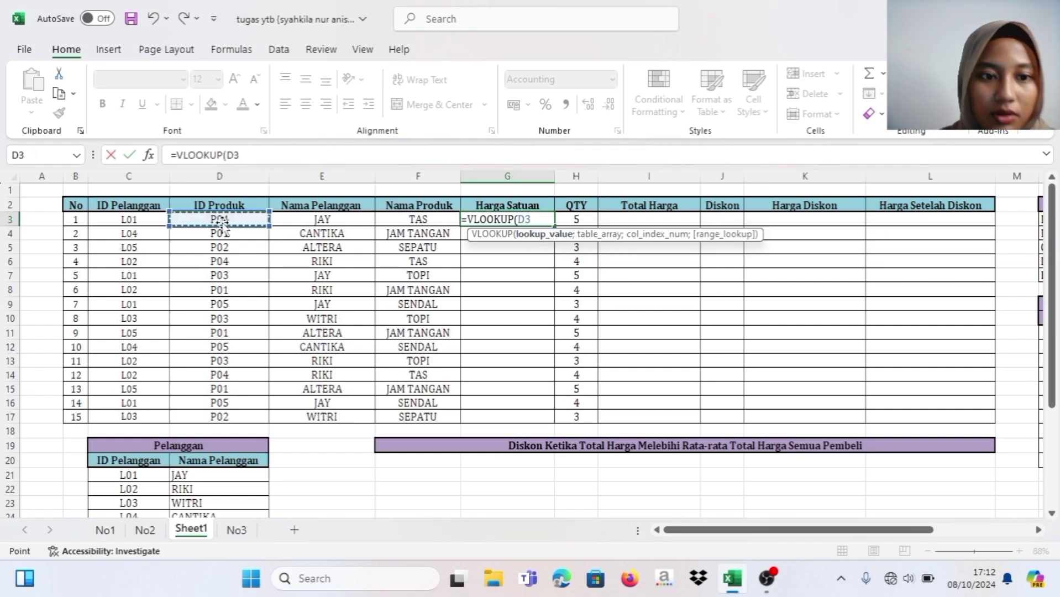
type(";")
Step: Set the Barang table's data as the table array in G3's formula, locked as the absolute range $C$29:$E$33
scroll(400, 316, "down", 5)
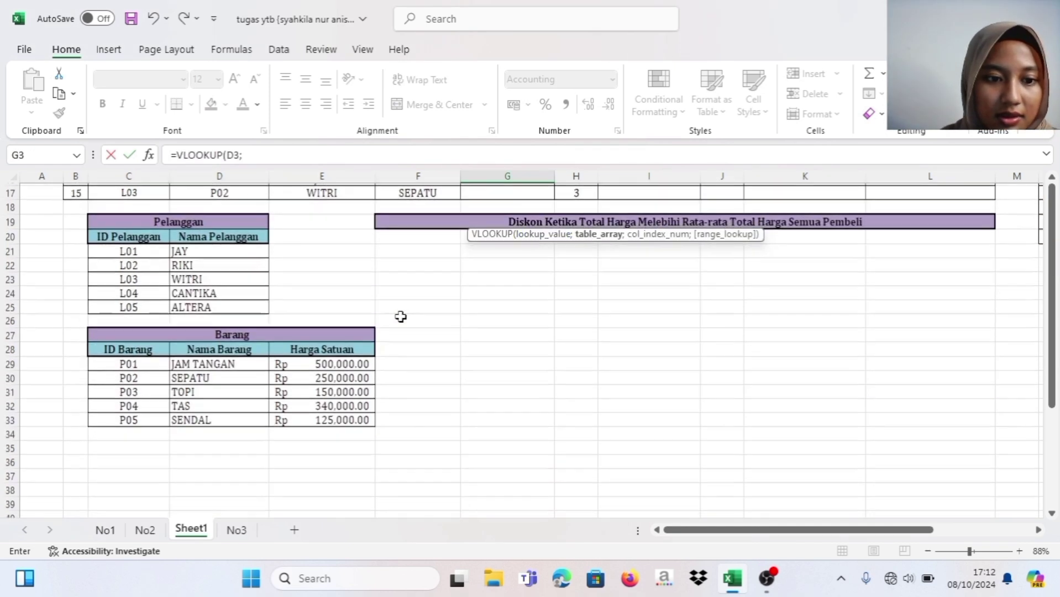
left_click_drag(108, 359, 371, 419)
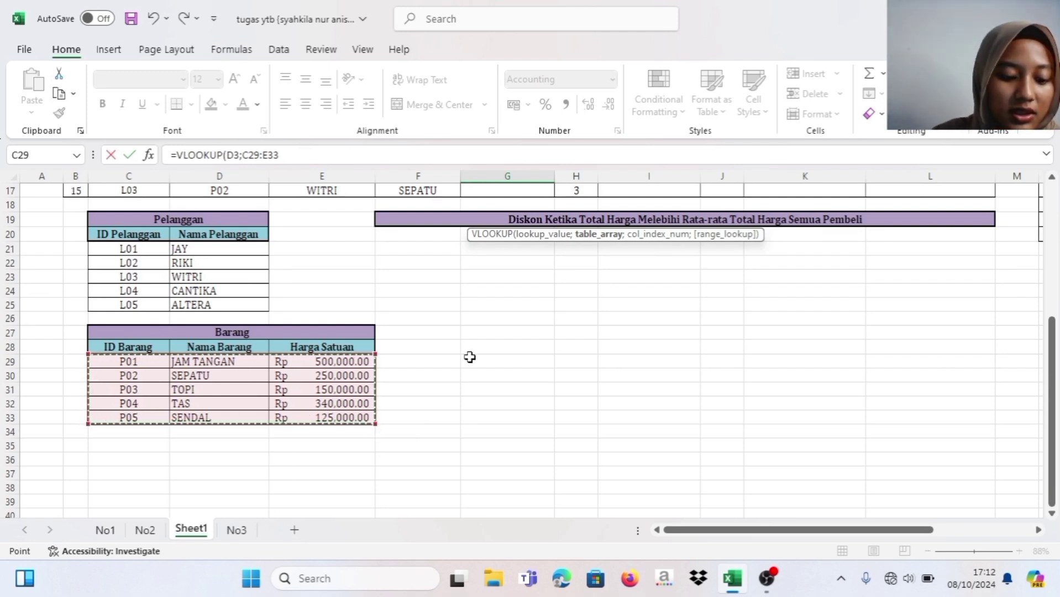
key("F4")
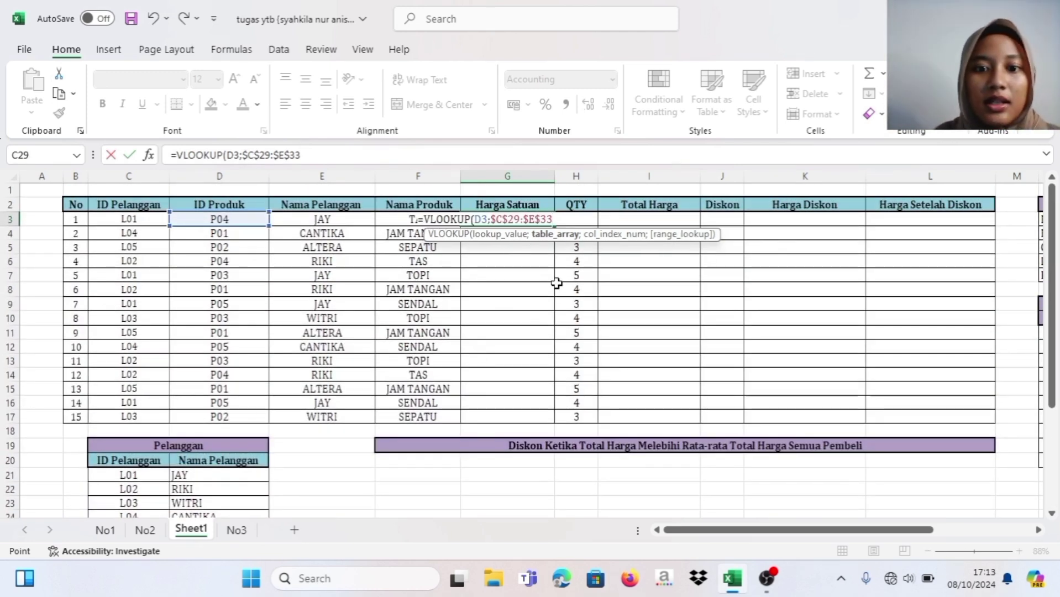
type(";")
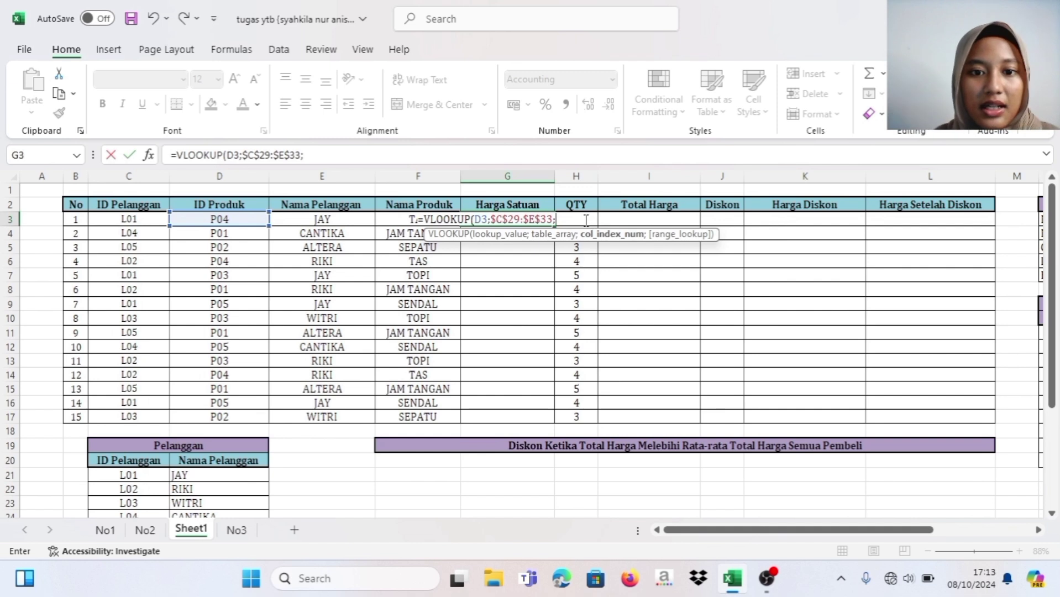
Step: Finish G3's VLOOKUP formula with column index 3 and an exact match (FALSE)
scroll(516, 281, "down", 5)
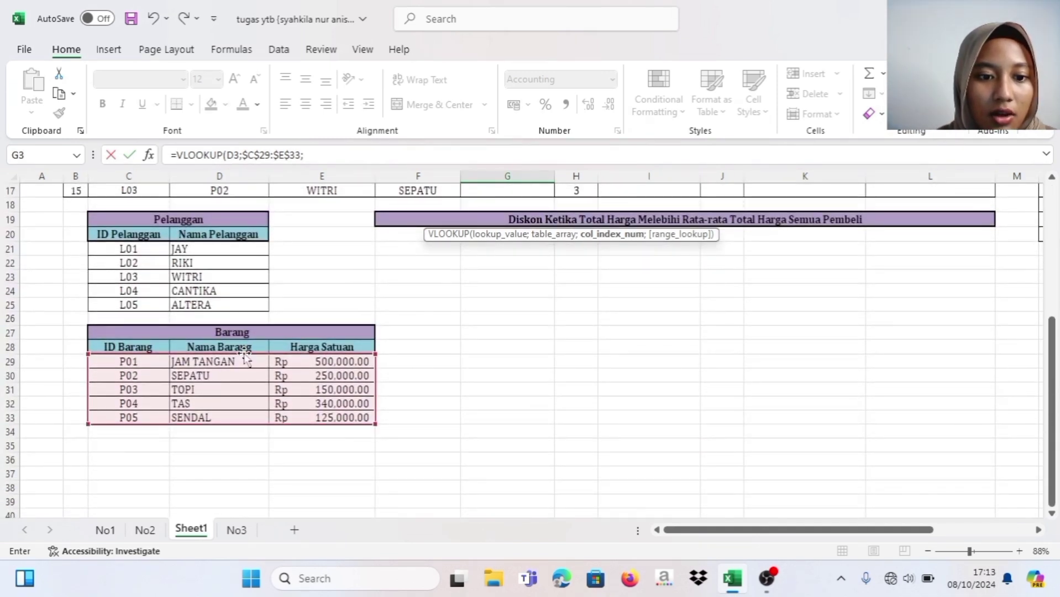
scroll(459, 276, "up", 5)
type("3;")
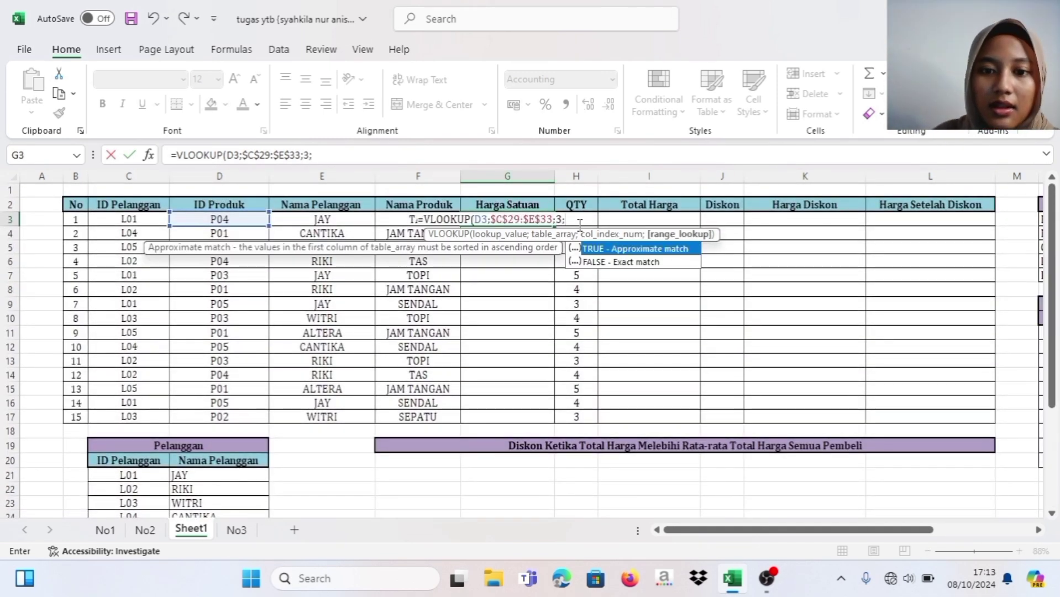
left_click(614, 263)
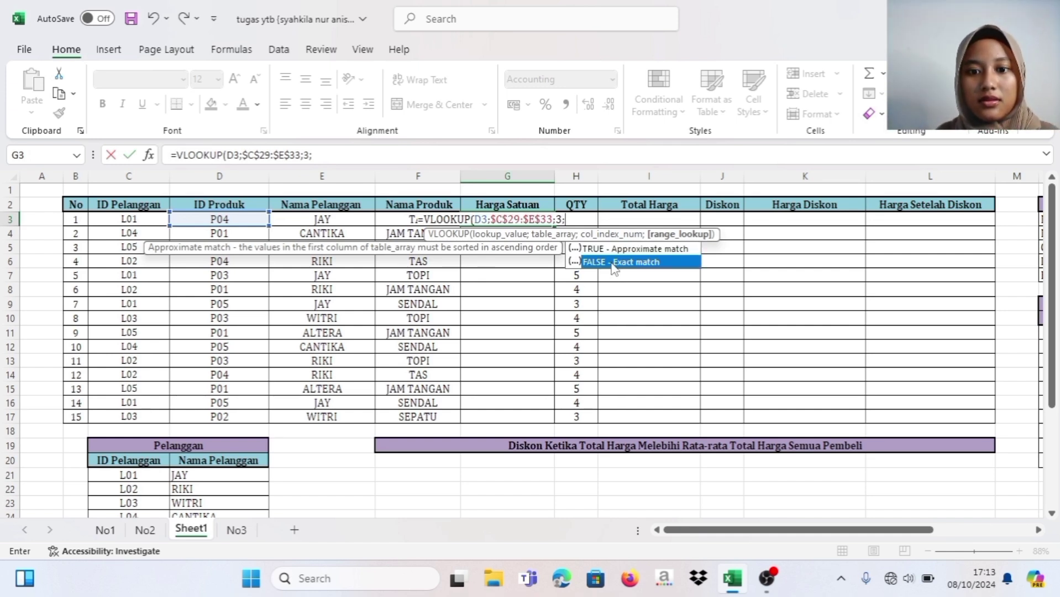
double_click(614, 263)
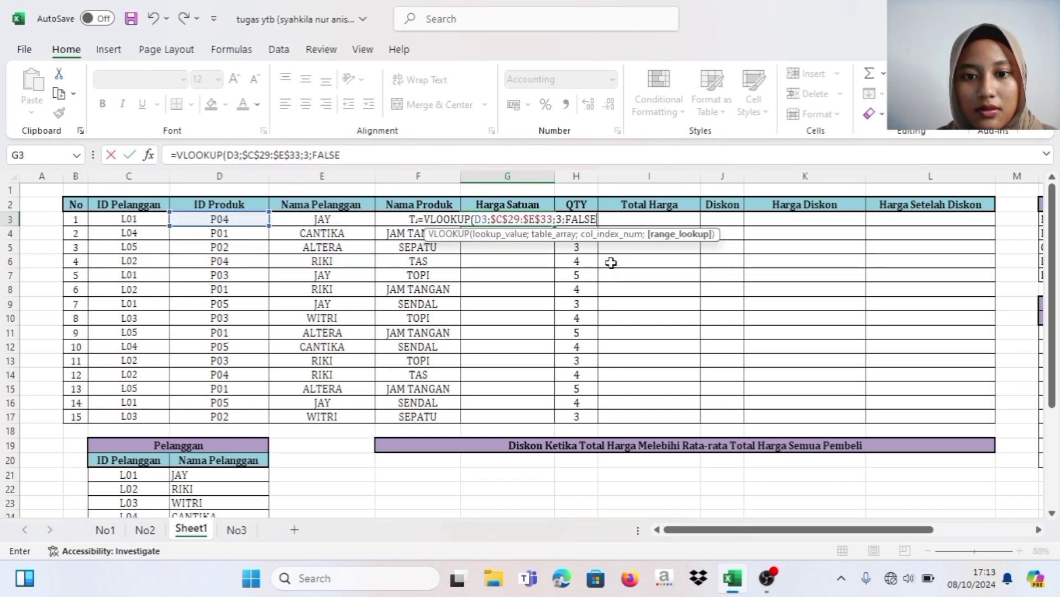
key("Return")
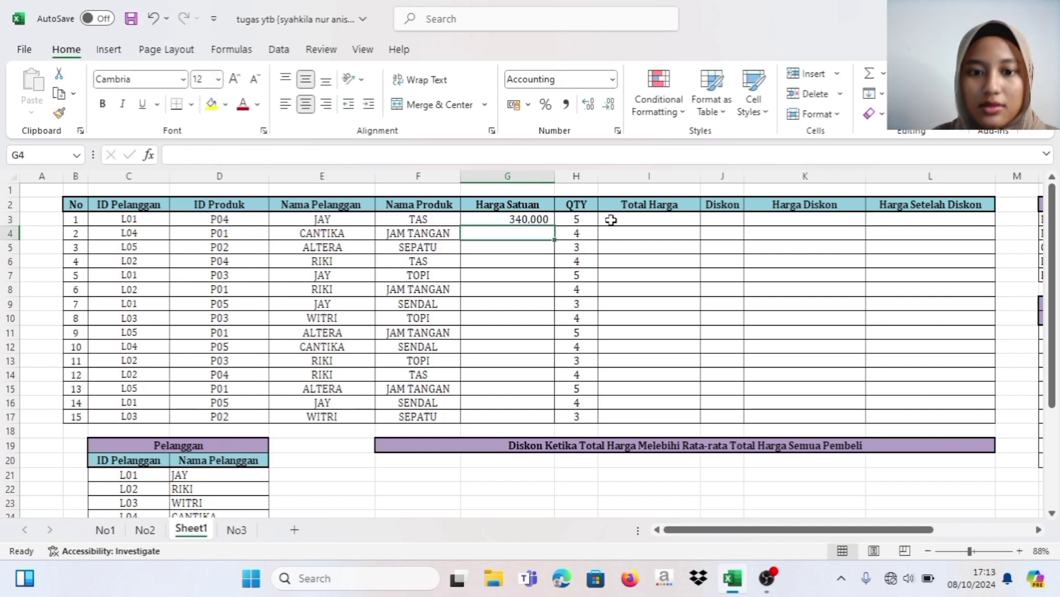
Step: Copy the Harga Satuan formula from G3 down through G17
left_click(517, 219)
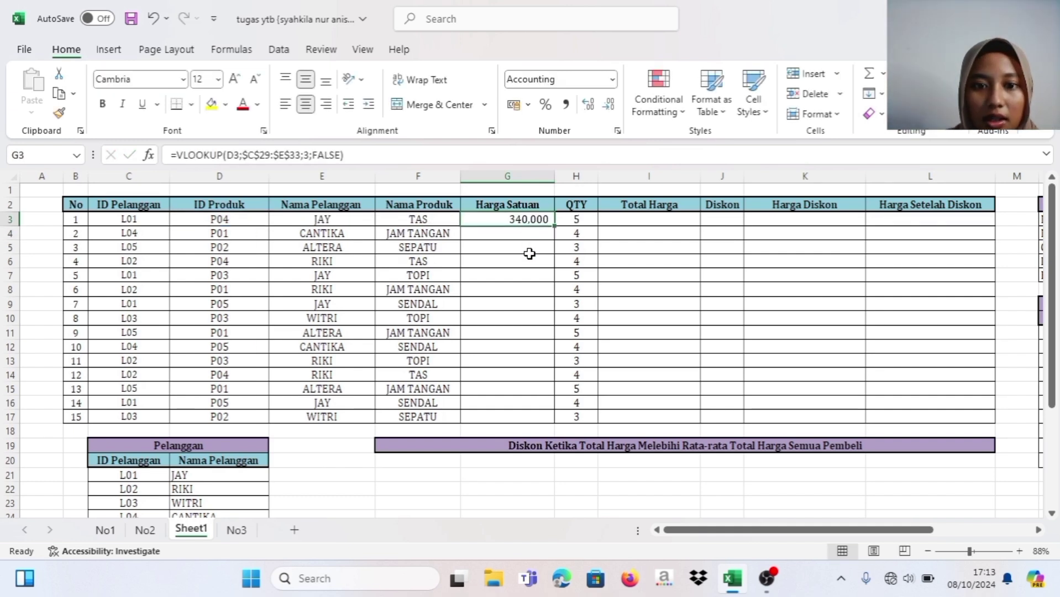
left_click(433, 218)
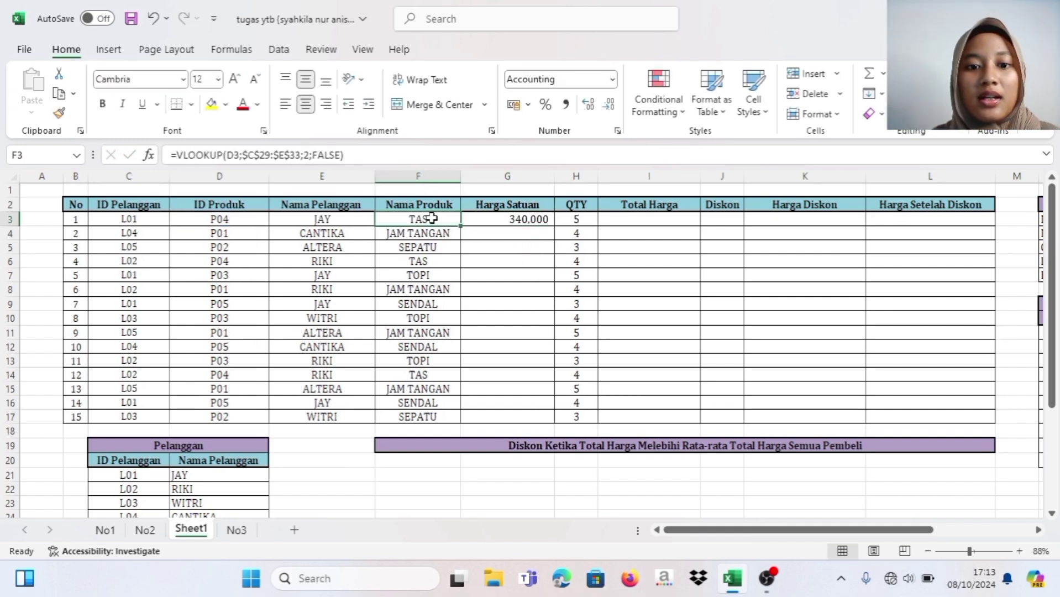
scroll(509, 232, "down", 7)
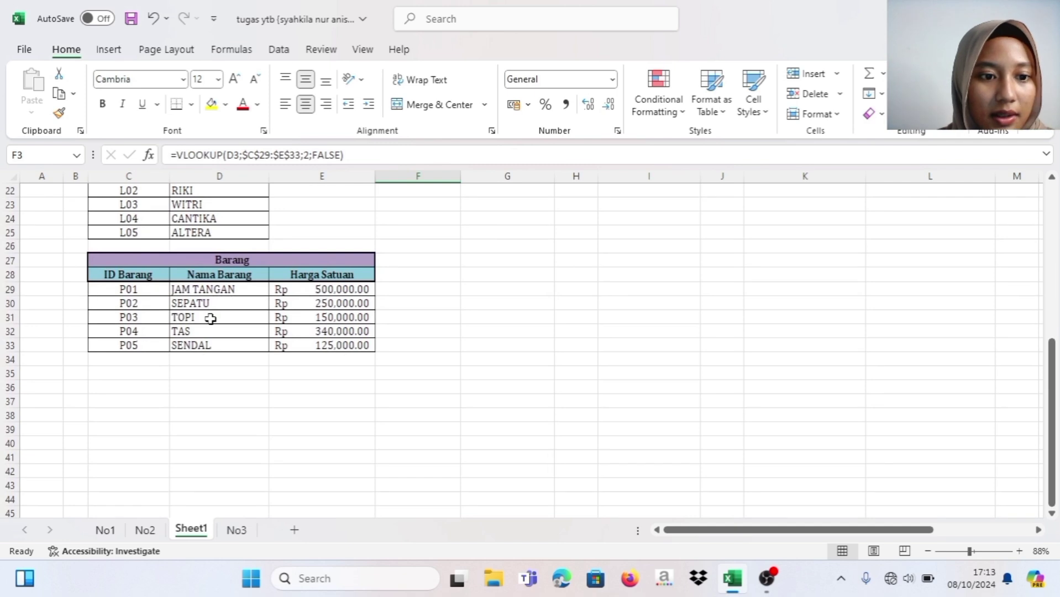
scroll(474, 315, "up", 7)
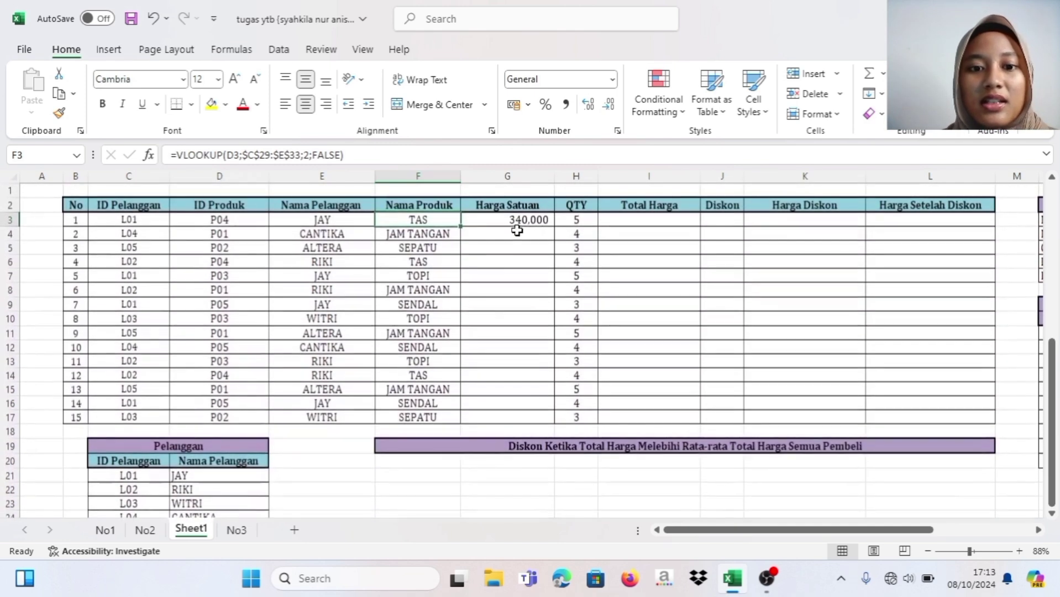
left_click(506, 219)
left_click_drag(555, 223, 538, 417)
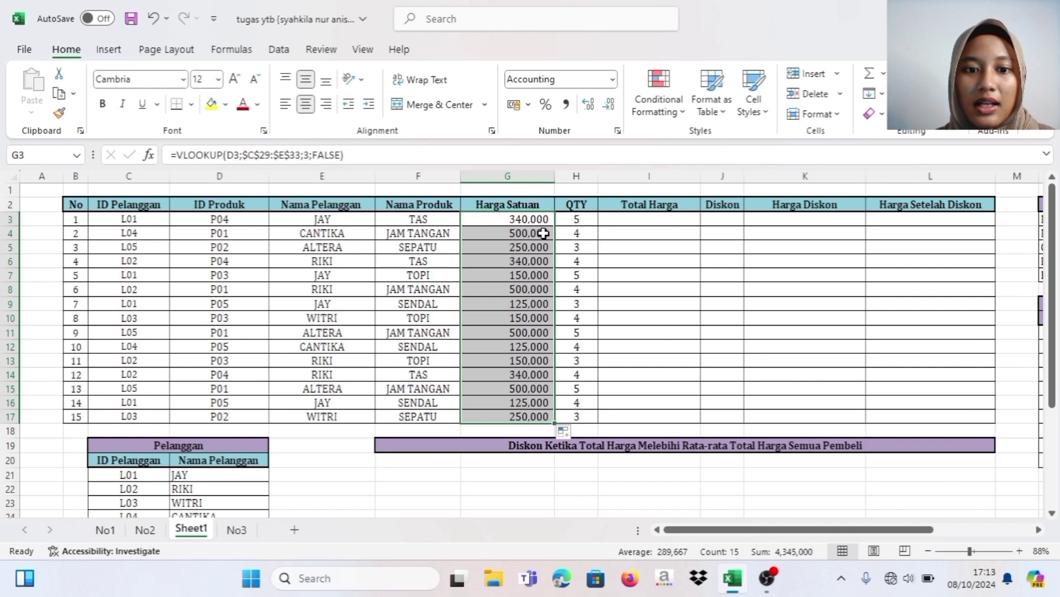
Step: Format the Harga Satuan prices in G3:G17 as Accounting with two decimal places and the Rp symbol
left_click(482, 224)
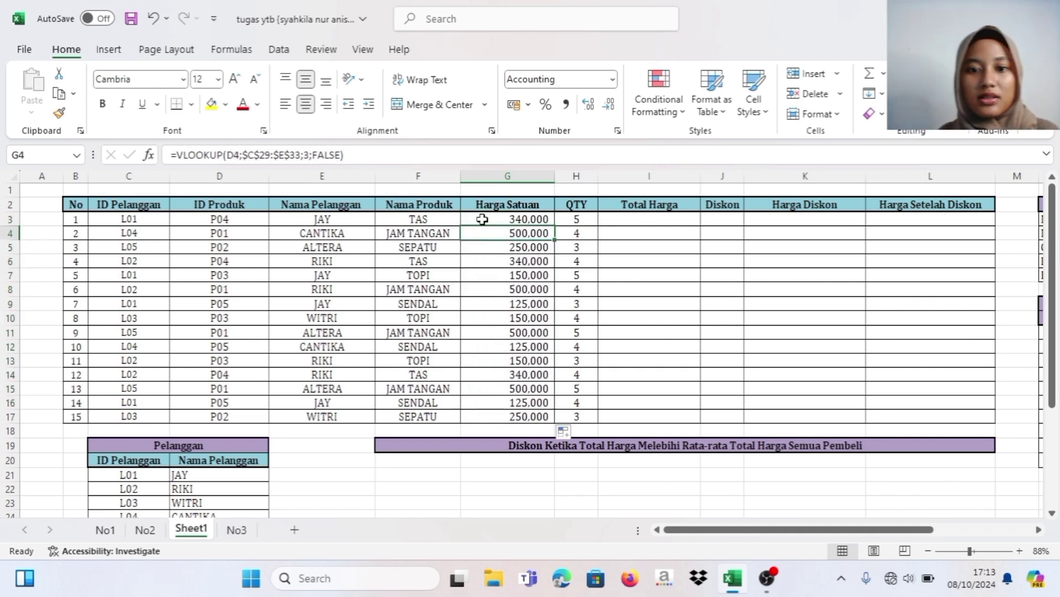
left_click_drag(544, 219, 528, 418)
right_click(520, 390)
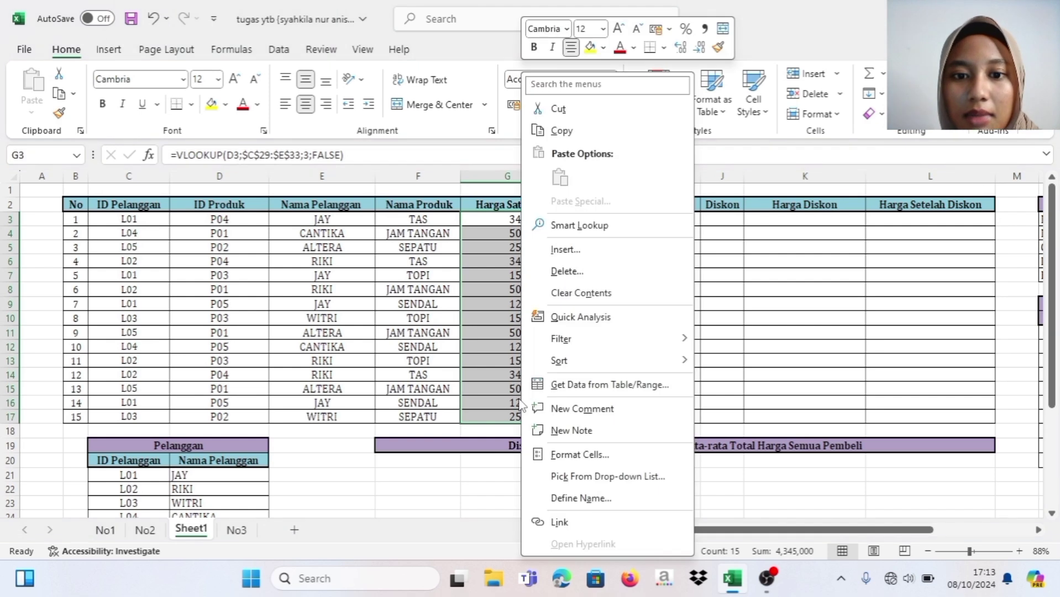
left_click(570, 463)
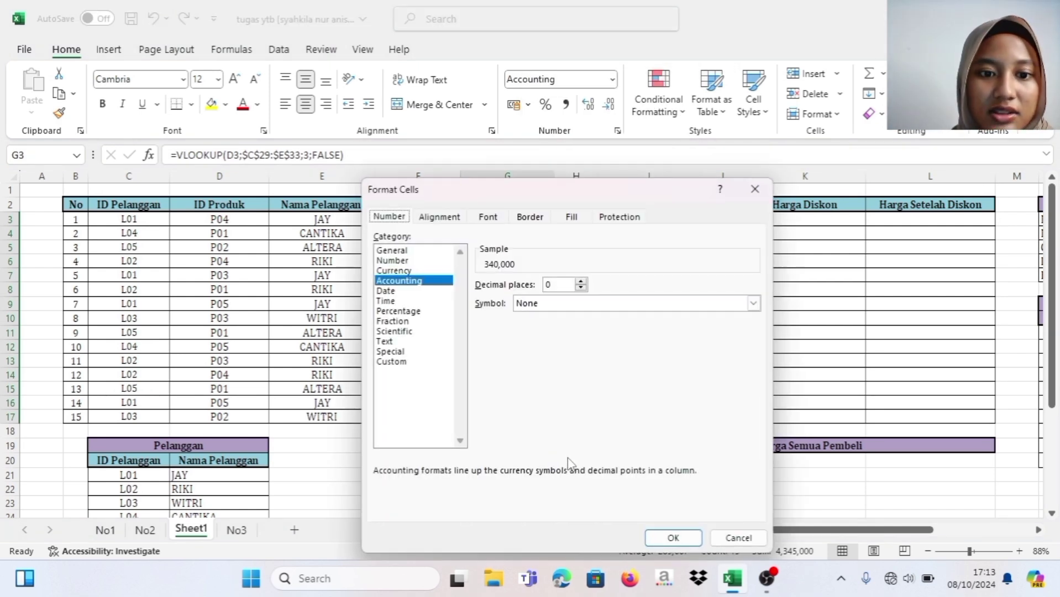
left_click(580, 281)
left_click(580, 281)
left_click(754, 303)
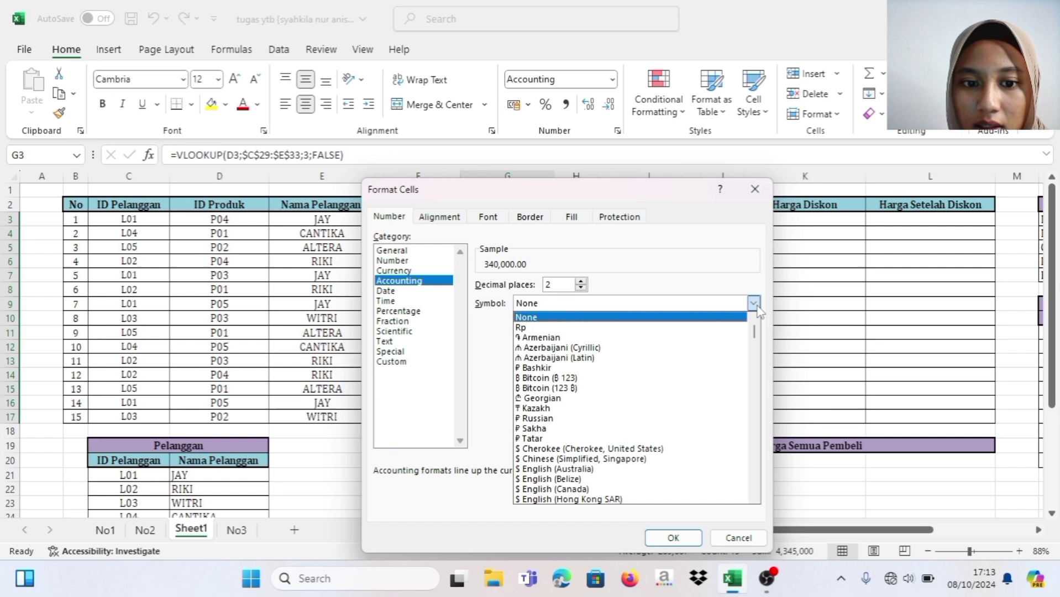
left_click(710, 327)
left_click(678, 538)
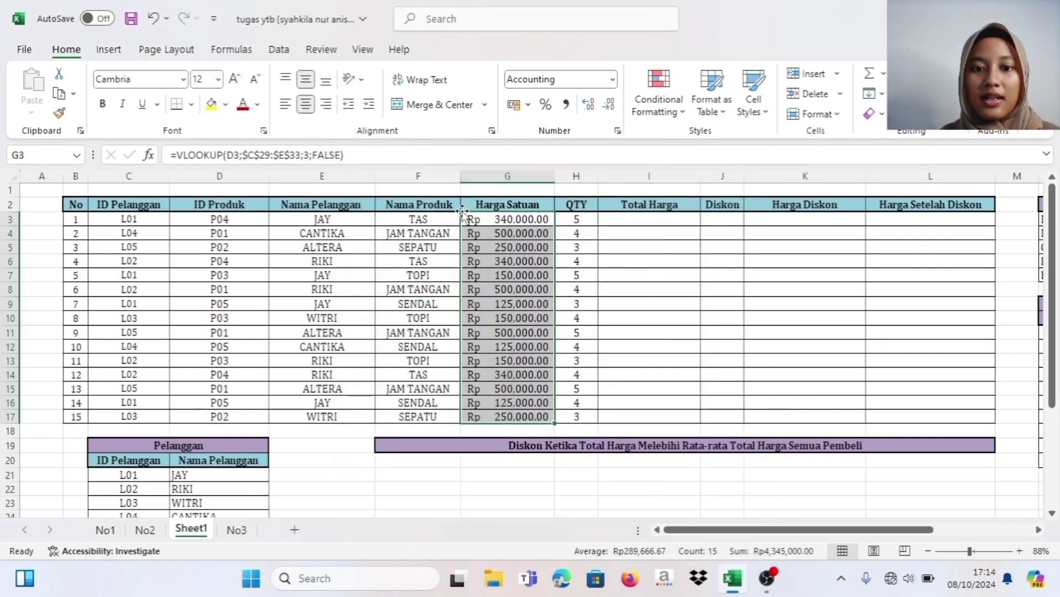
Step: Calculate Total Harga in I3 with the formula =H3*G3 and copy it down through I17
left_click(653, 220)
scroll(585, 220, "right", 2)
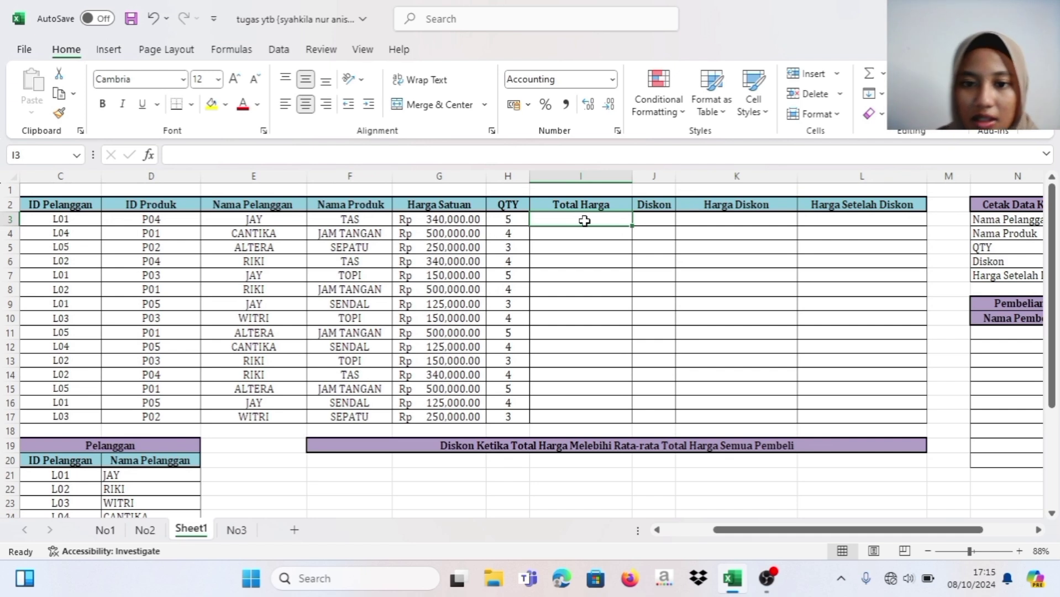
left_click(571, 239)
left_click(573, 221)
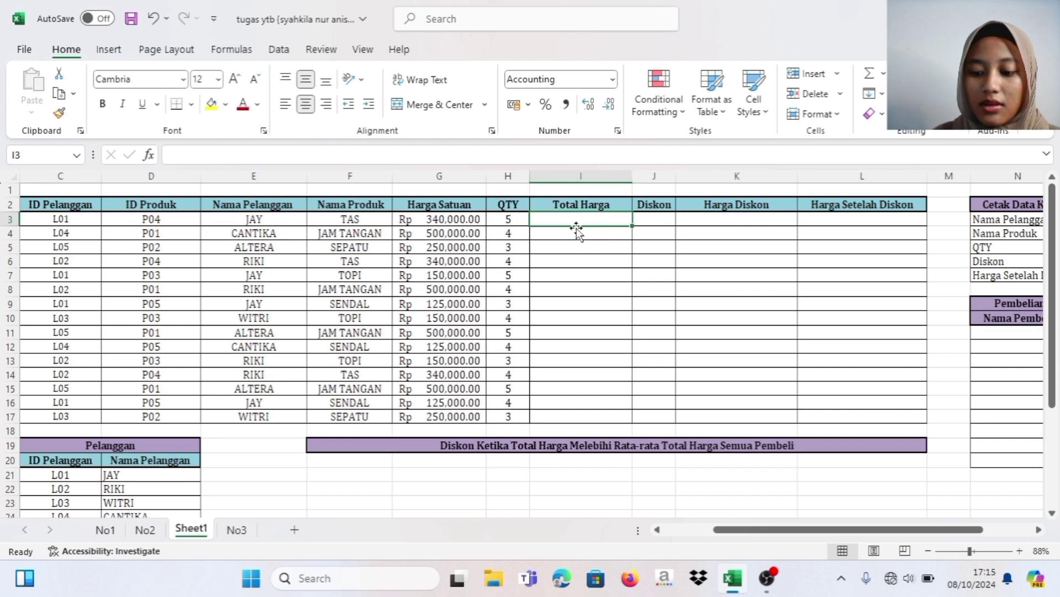
type("=")
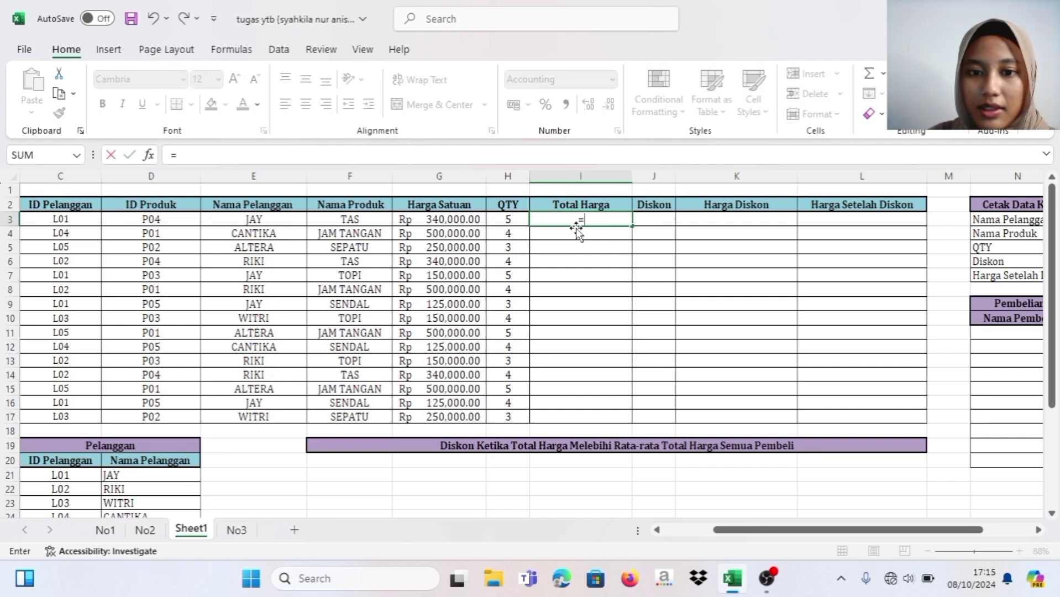
left_click(513, 219)
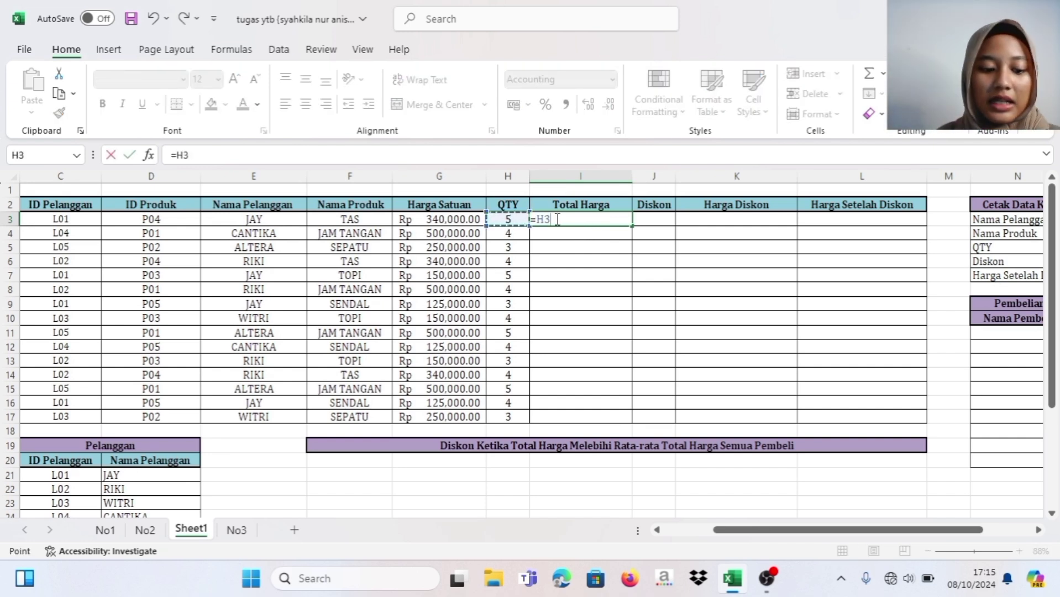
type("*")
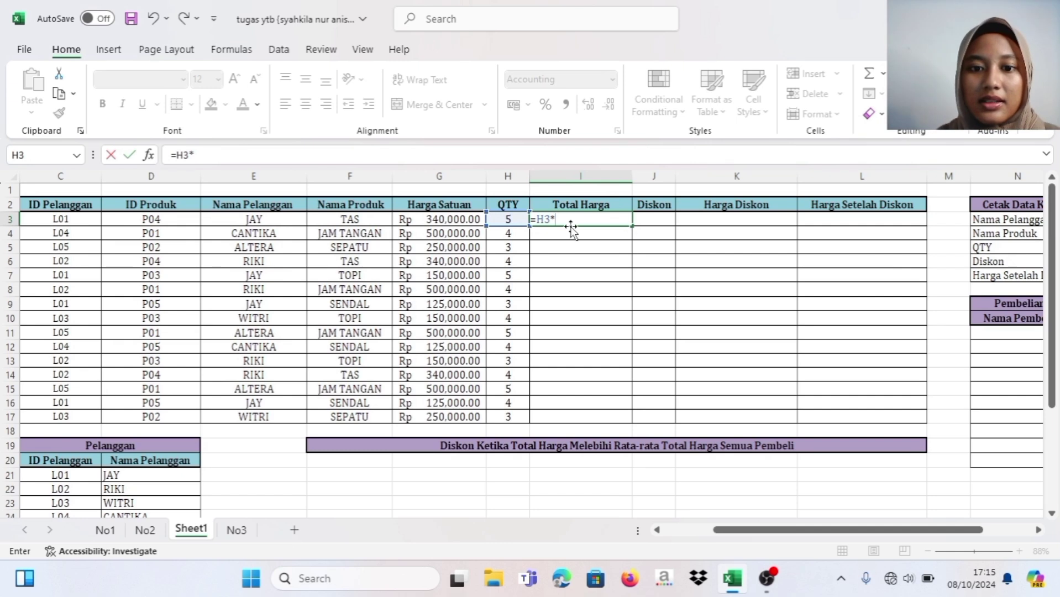
left_click(463, 219)
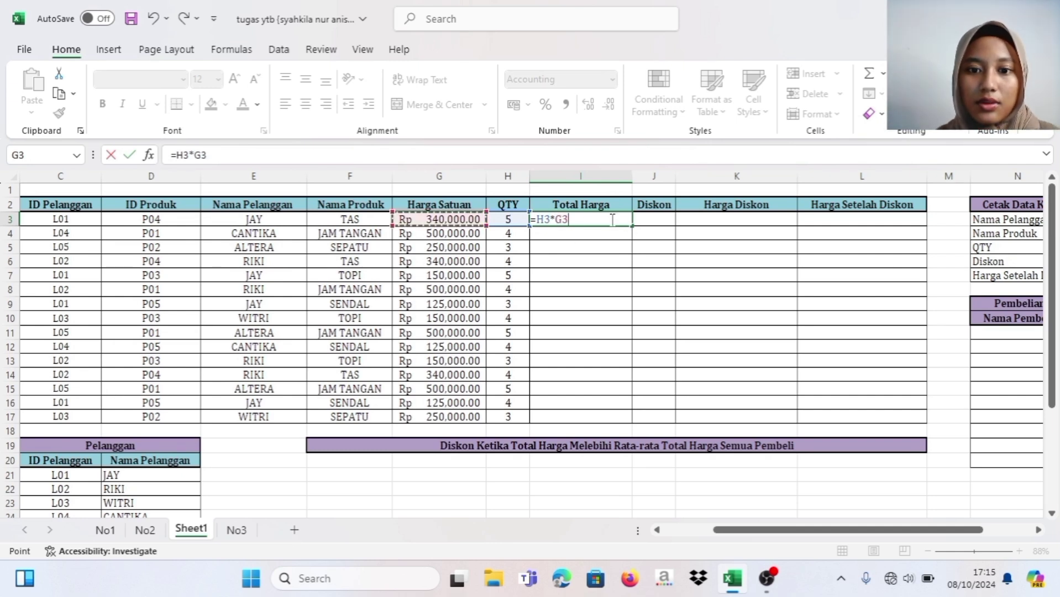
key("Return")
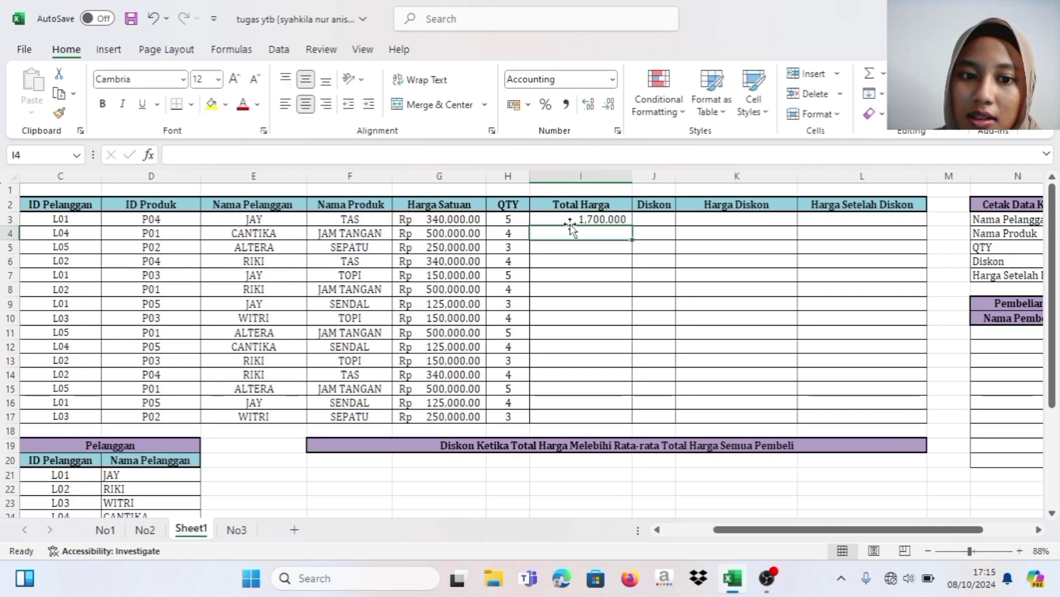
left_click(615, 219)
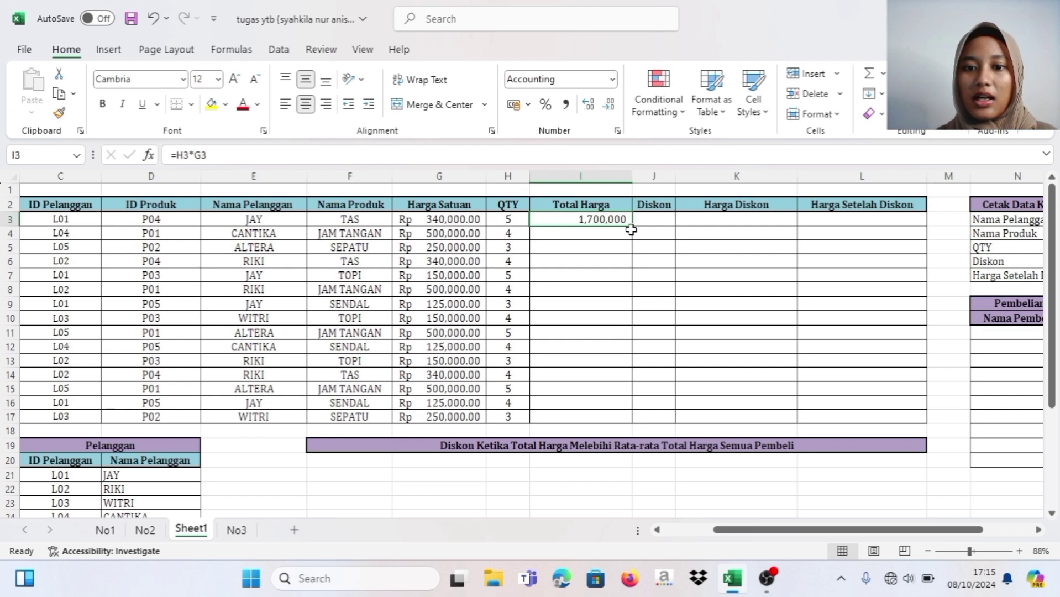
left_click_drag(632, 226, 615, 426)
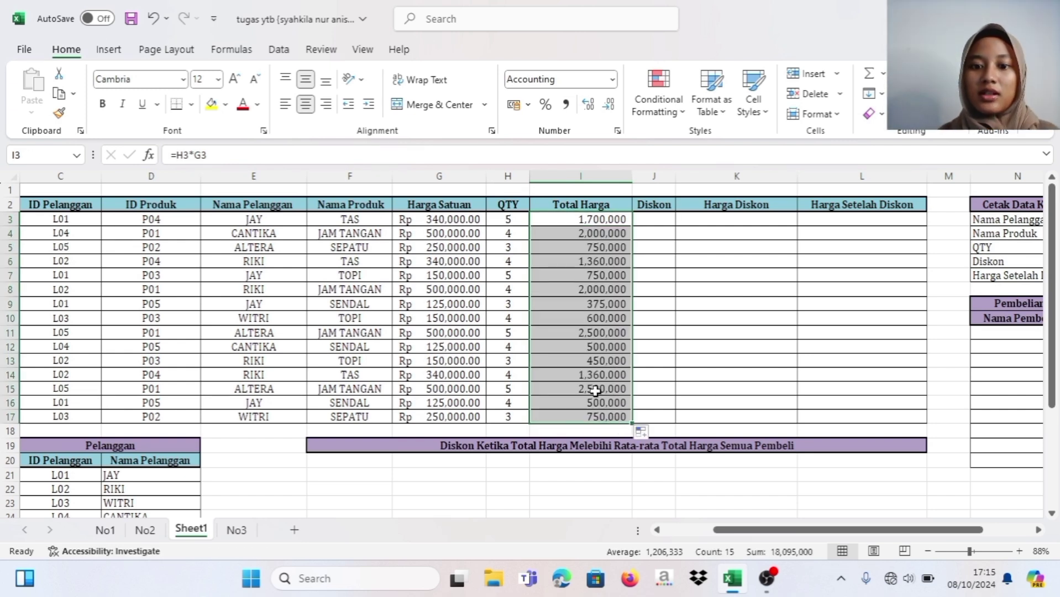
Step: Format the Total Harga amounts in I3:I17 as Accounting with two decimal places and the Rp symbol
right_click(591, 289)
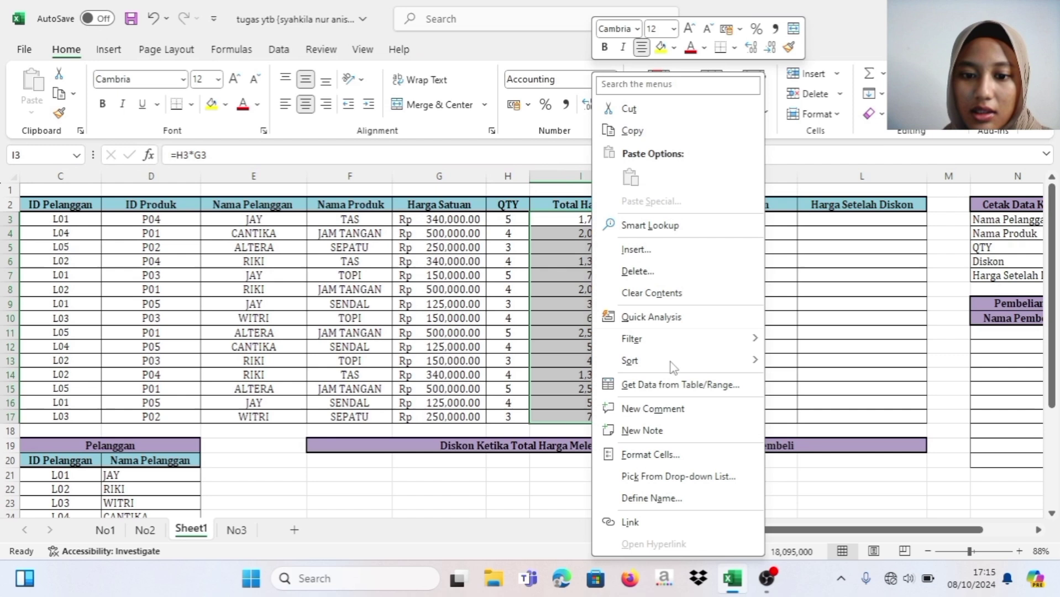
left_click(647, 452)
left_click(654, 288)
left_click(654, 283)
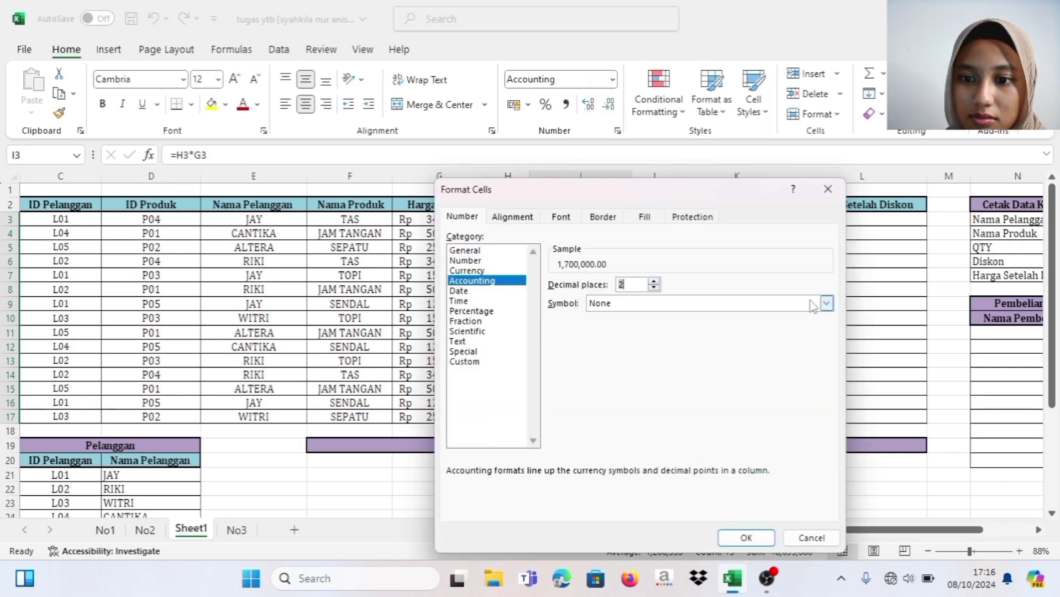
left_click(827, 303)
left_click(746, 326)
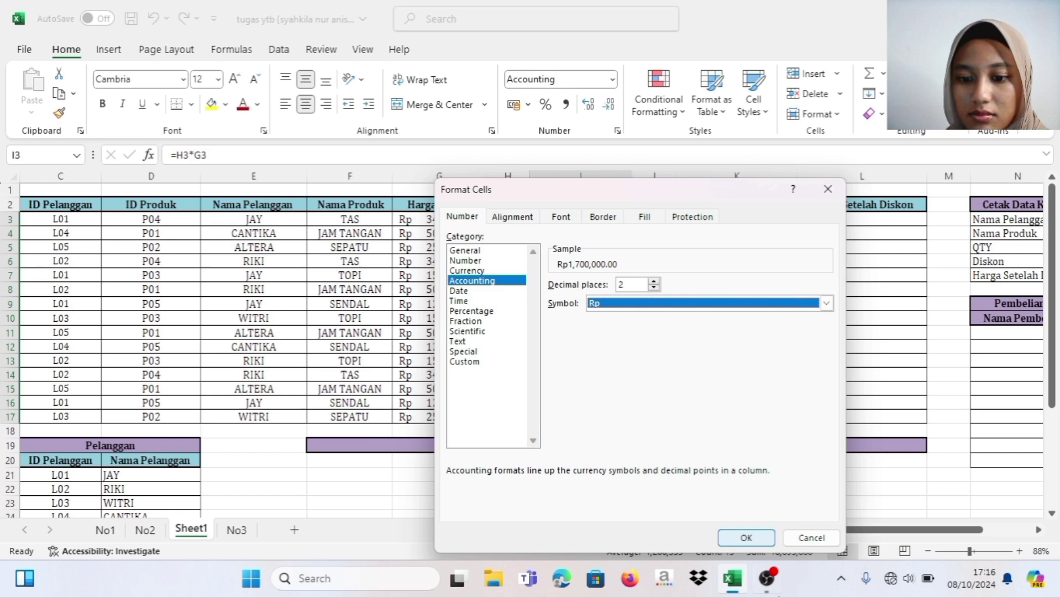
left_click(748, 539)
left_click(650, 221)
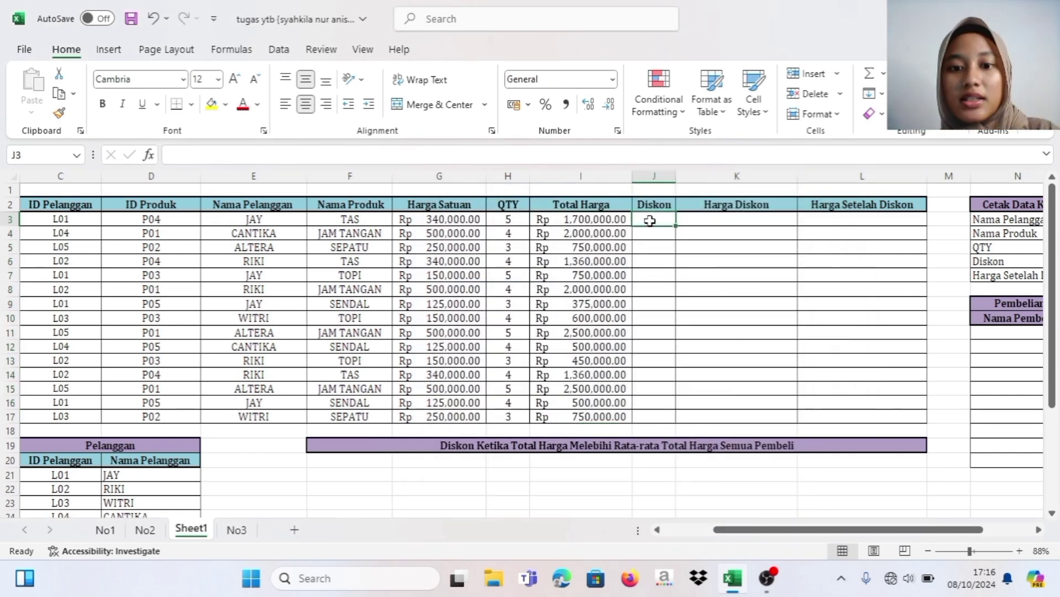
left_click(597, 219)
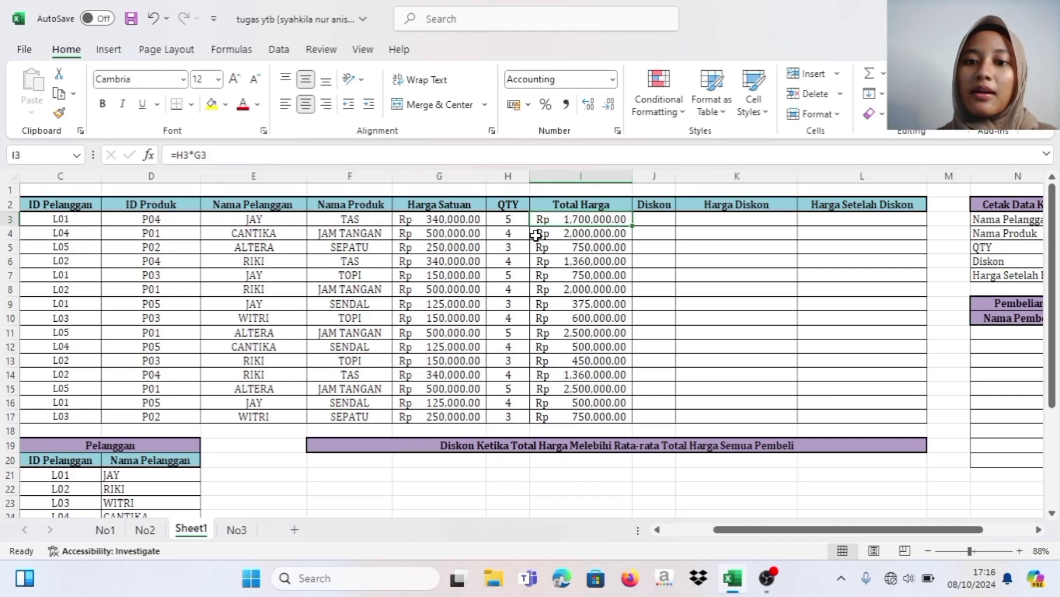
left_click(644, 220)
left_click(592, 221)
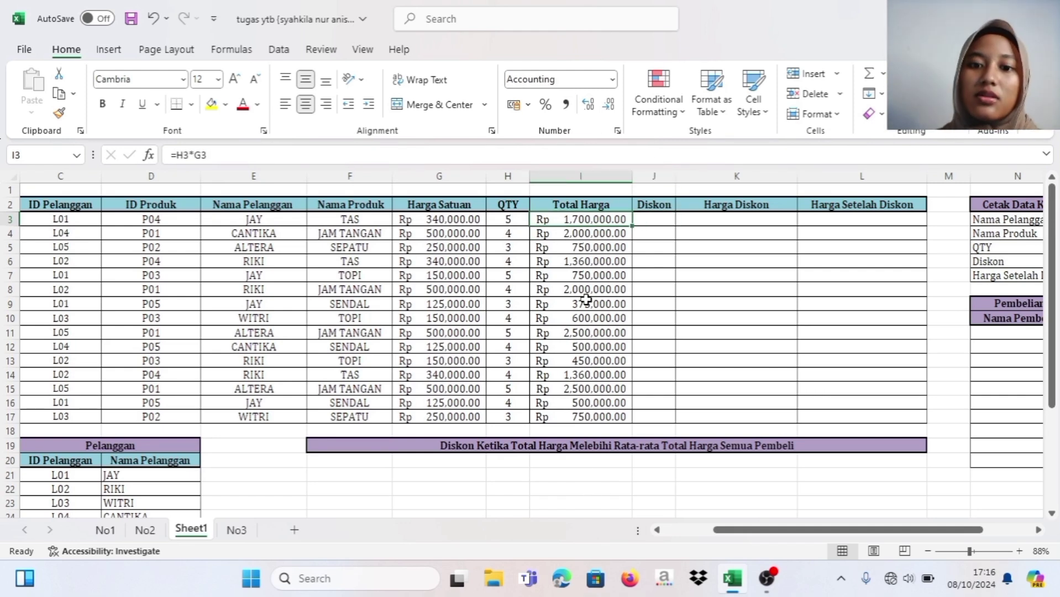
left_click(565, 237)
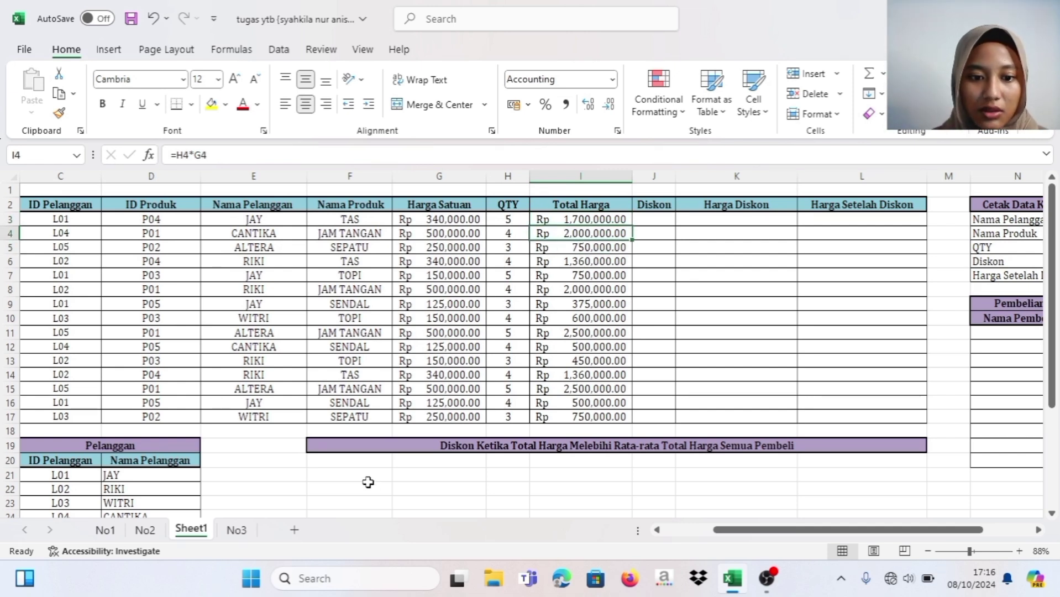
left_click(368, 481)
scroll(368, 481, "down", 3)
scroll(369, 478, "up", 2)
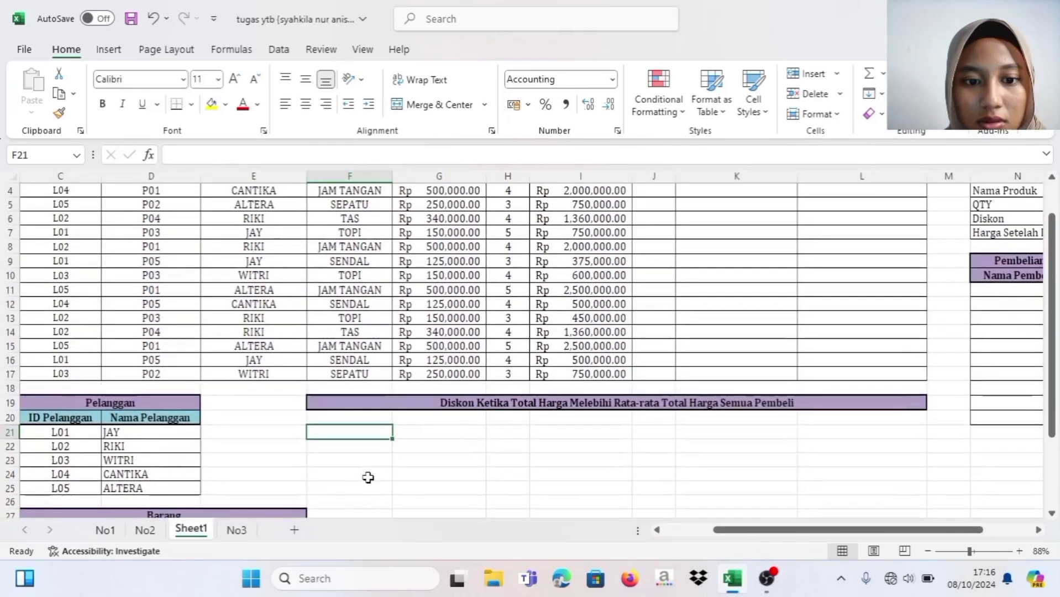
scroll(368, 477, "up", 1)
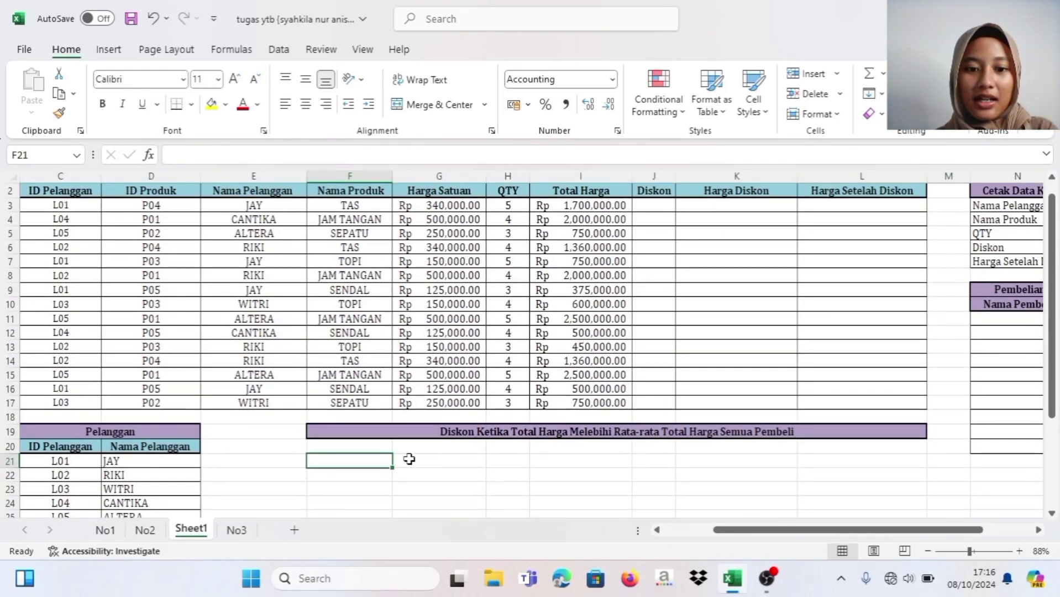
left_click(437, 461)
left_click(366, 464)
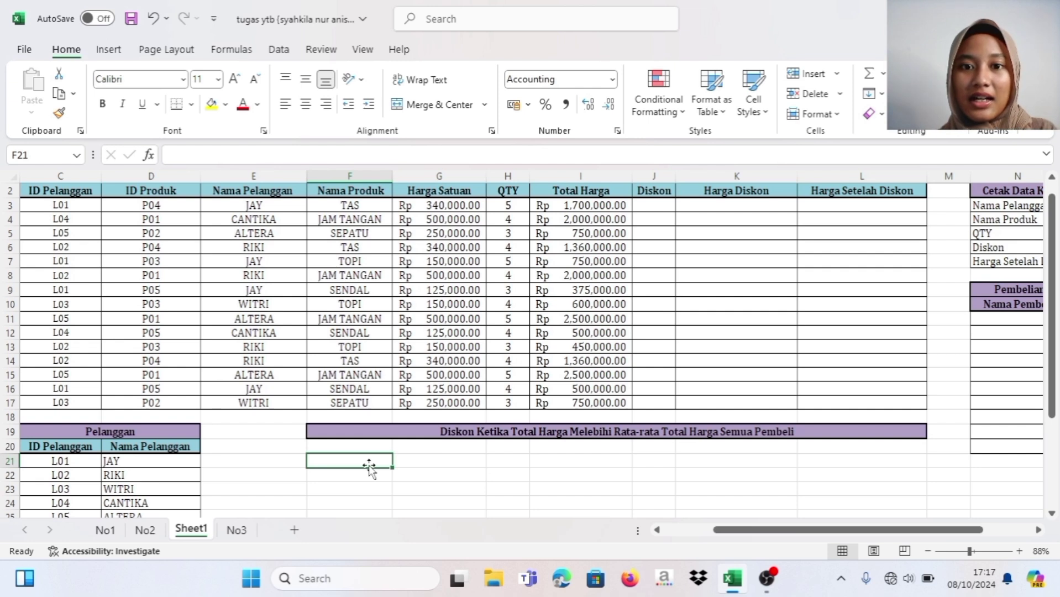
left_click(432, 462)
Step: Calculate the average of all Total Harga amounts in F21, below the discount rule heading, with =AVERAGE(I3:I17)
left_click(356, 462)
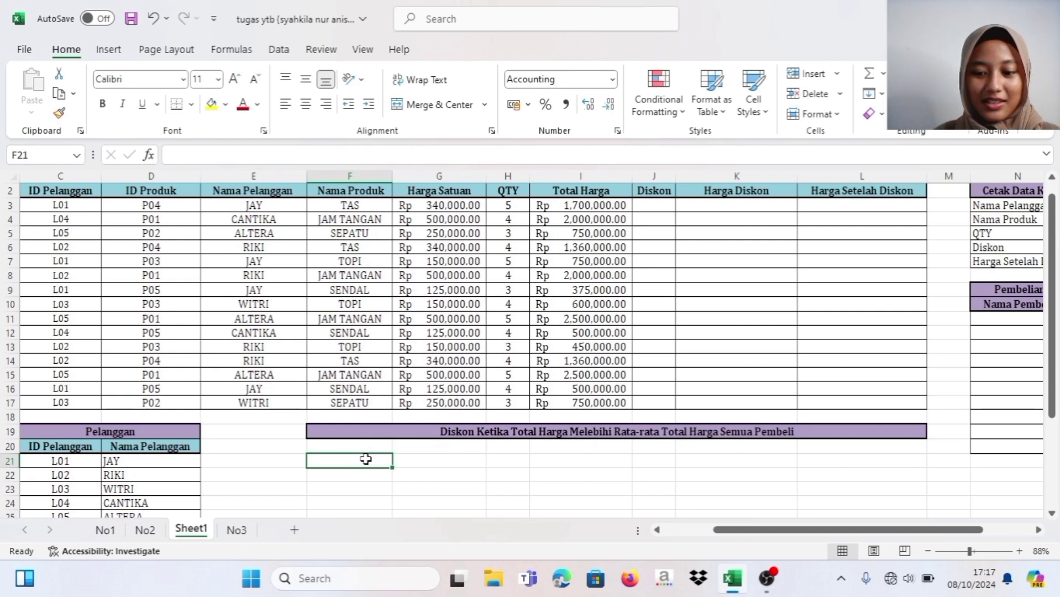
type("=")
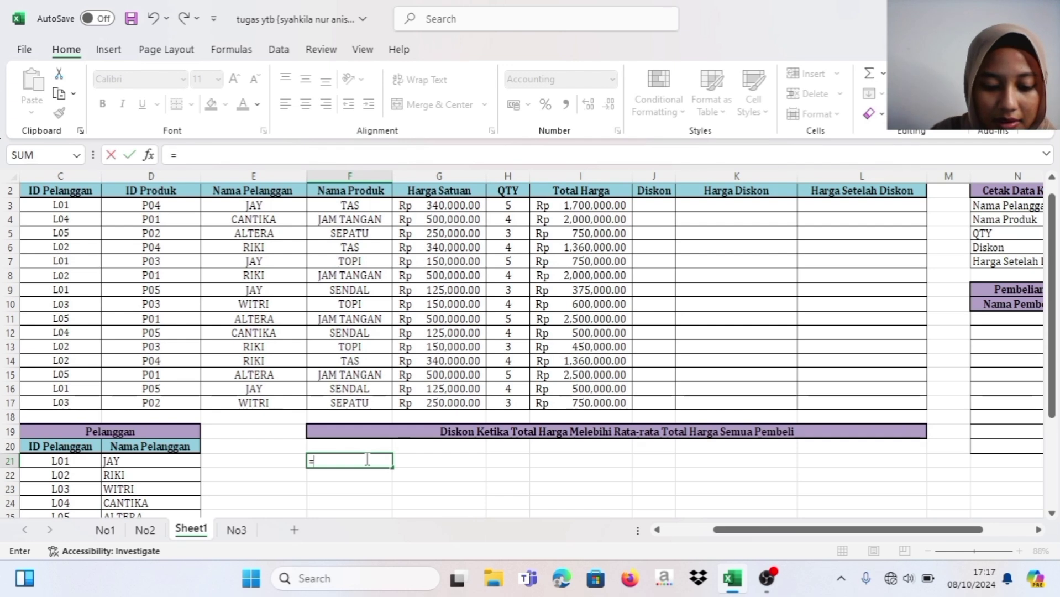
type("av")
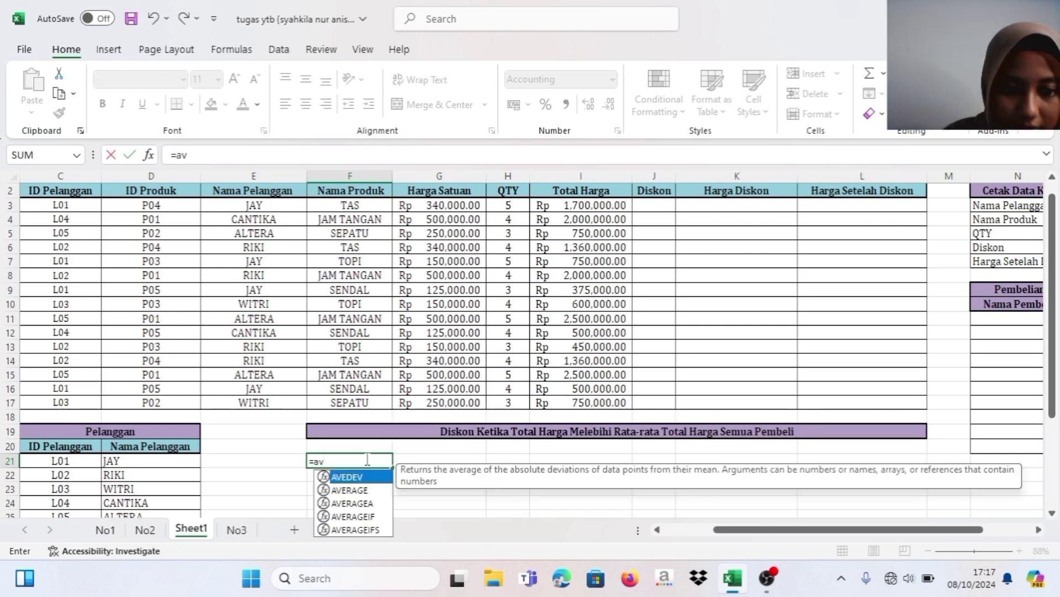
left_click(350, 490)
double_click(366, 490)
type("F2")
key("BackSpace")
key("BackSpace")
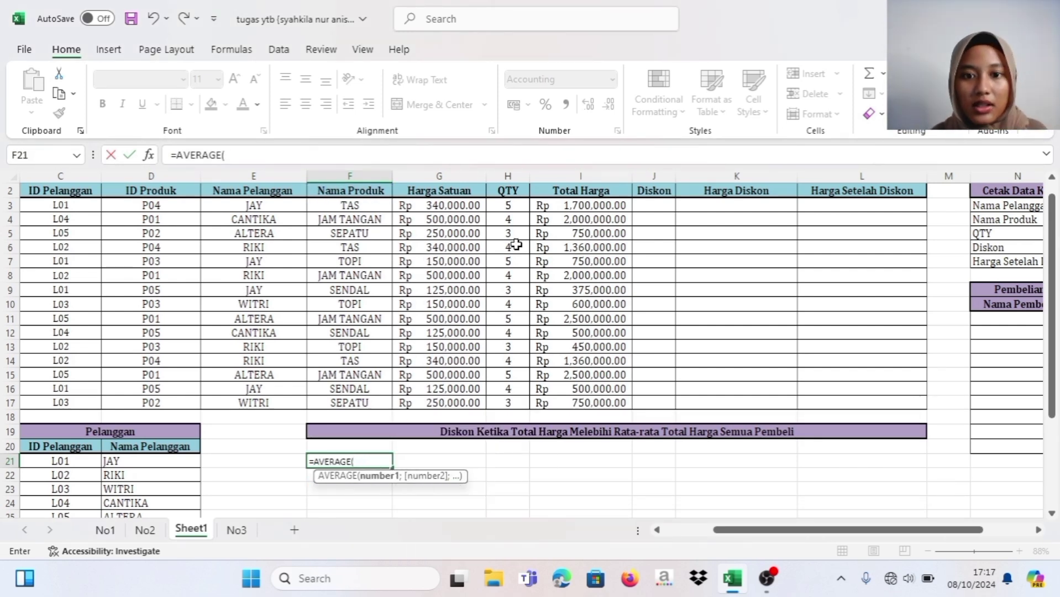
left_click_drag(561, 206, 563, 401)
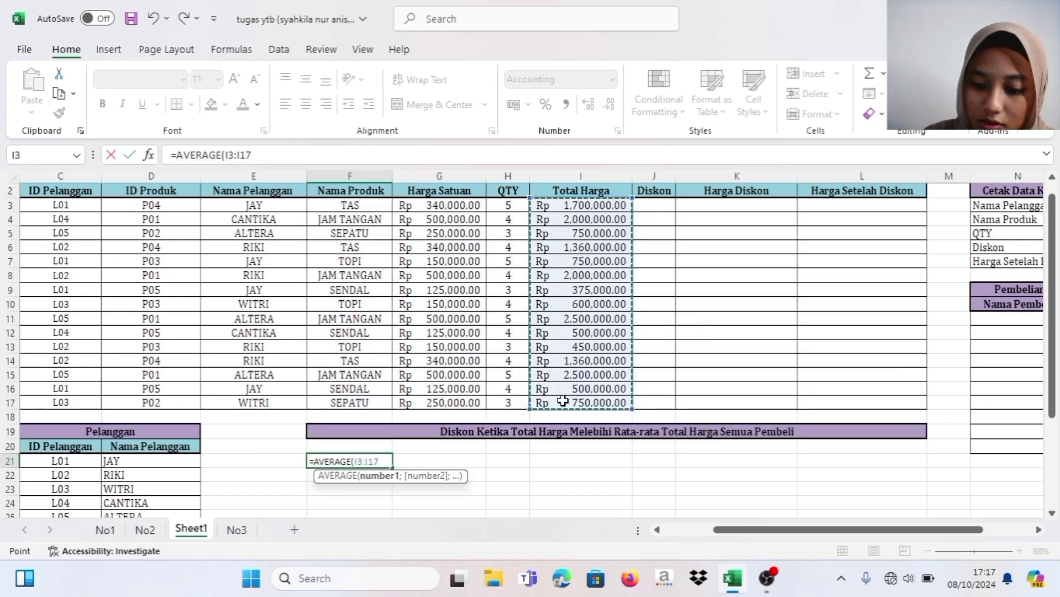
type(")")
key("Return")
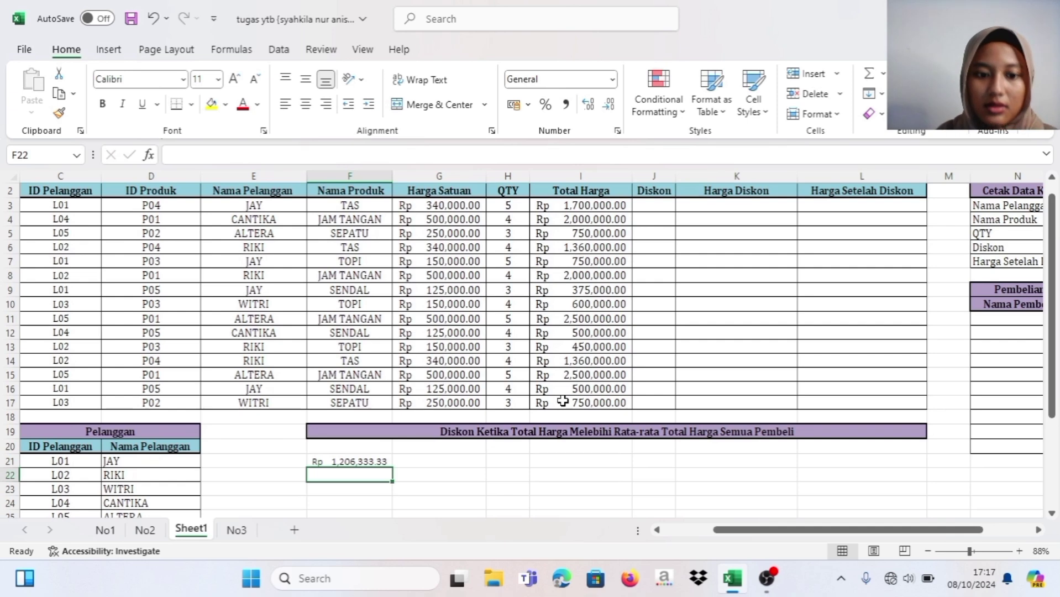
left_click(336, 460)
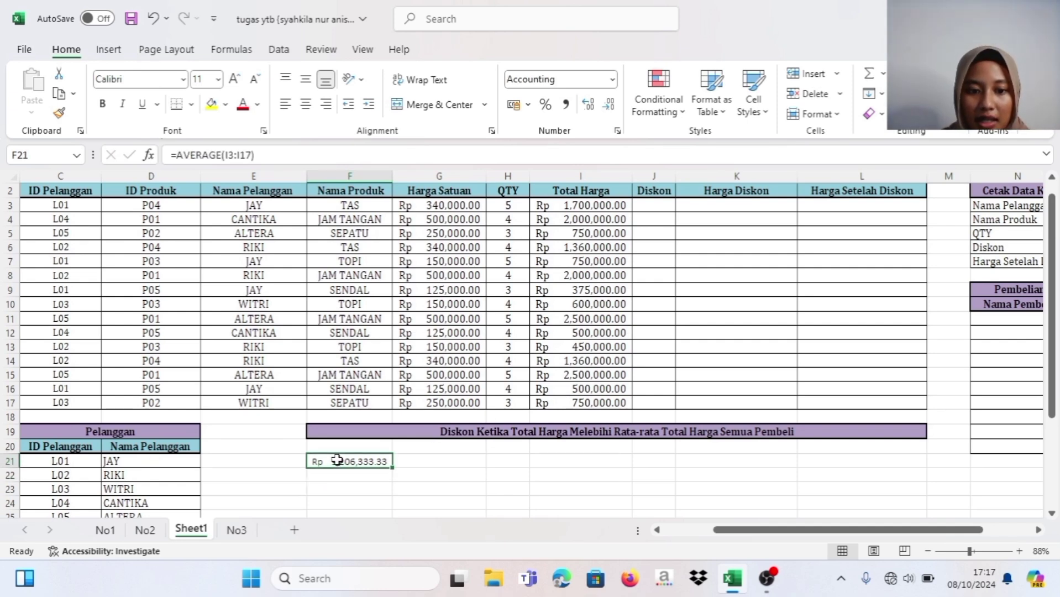
left_click(430, 452)
left_click(365, 450)
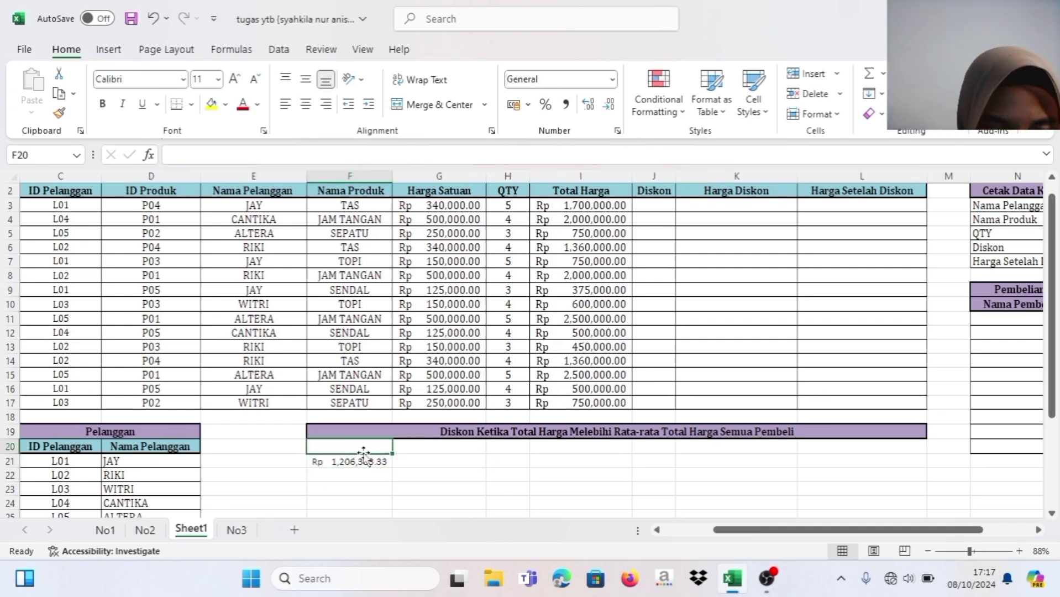
left_click(359, 466)
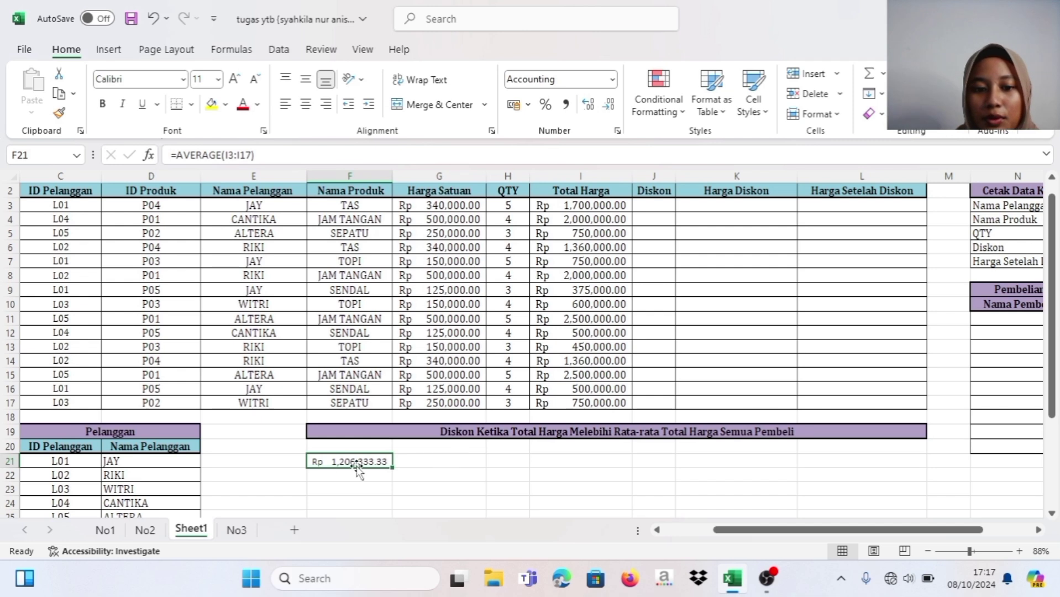
left_click(430, 462)
left_click(380, 461)
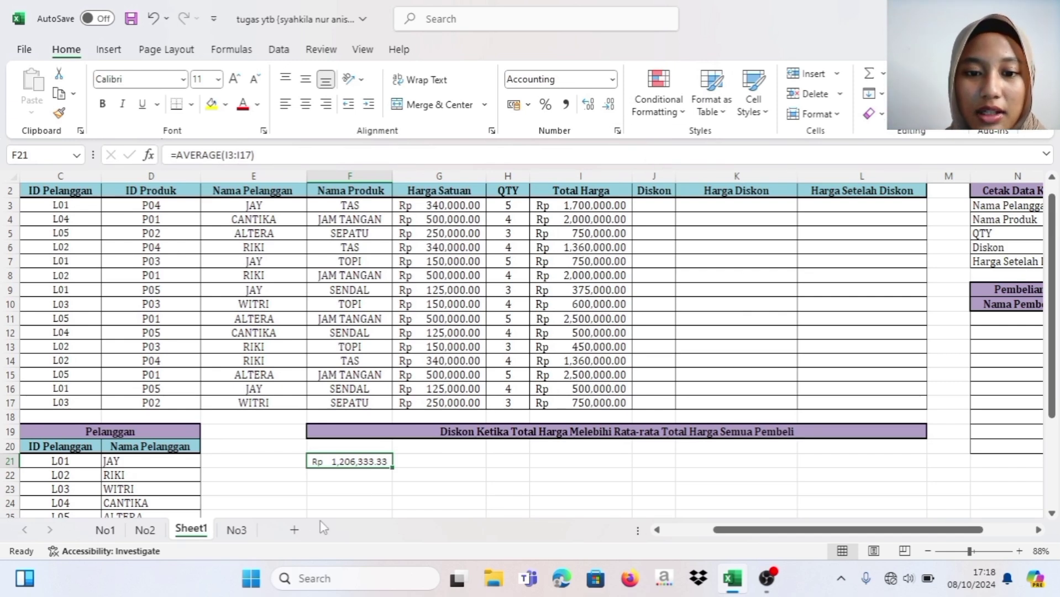
left_click(646, 208)
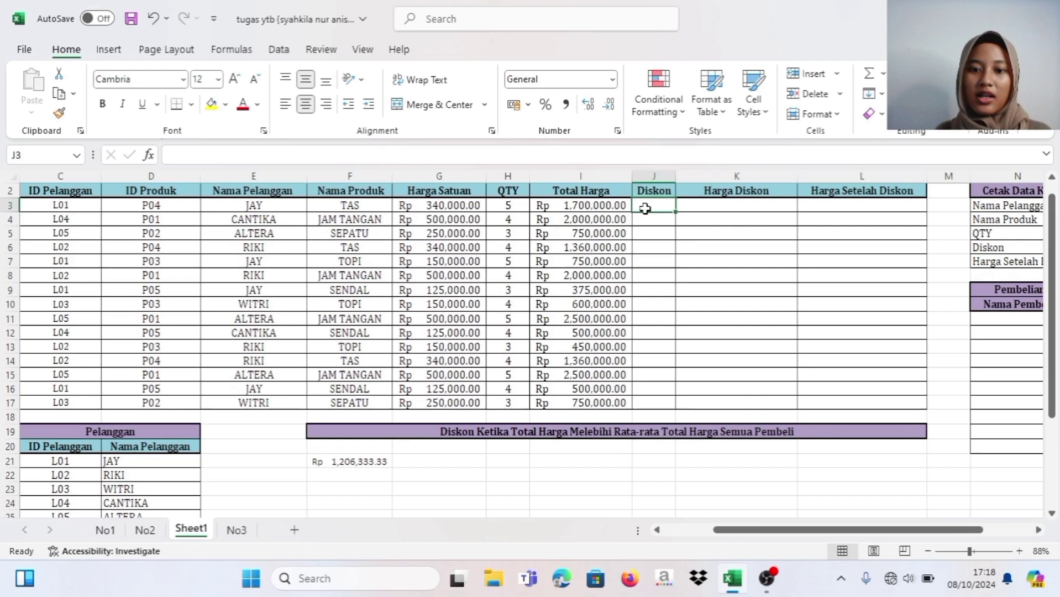
Step: Enter the discount rate 50% in H21, on the same row as the average Total Harga
left_click(493, 459)
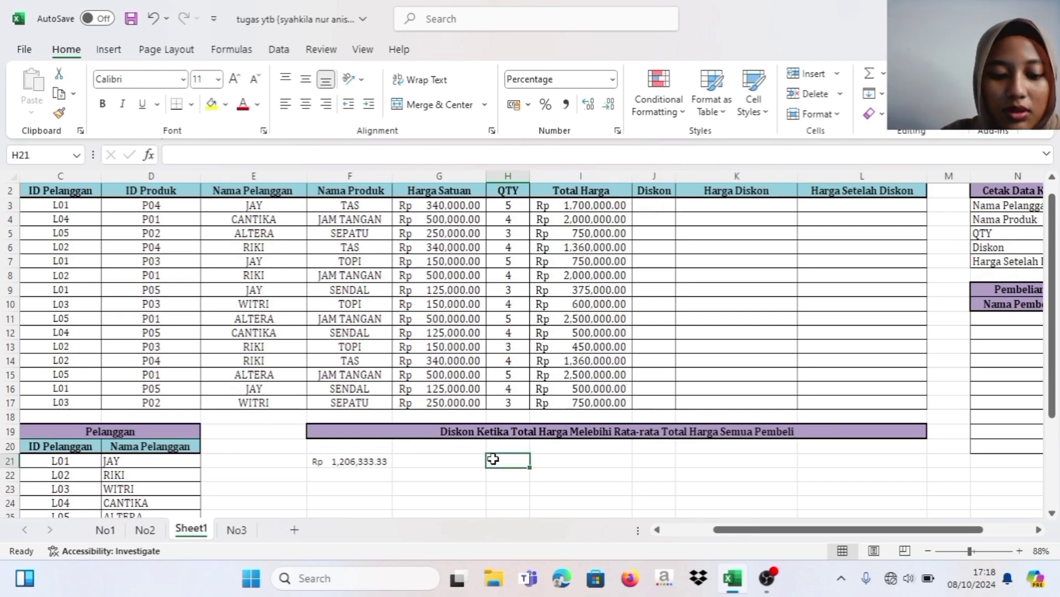
type("25")
key("BackSpace")
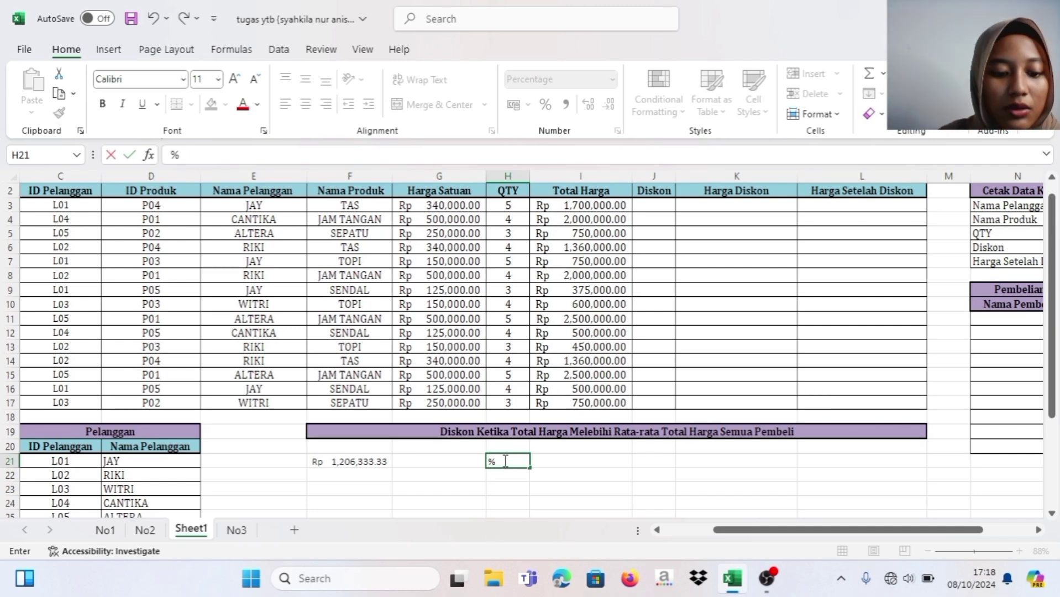
type("50")
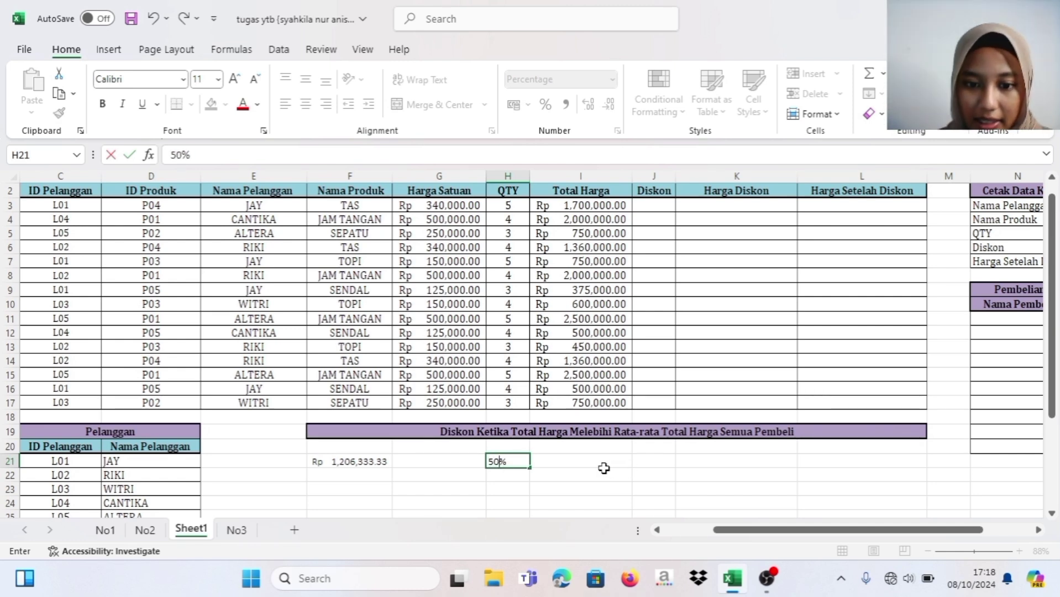
left_click(595, 469)
left_click(544, 461)
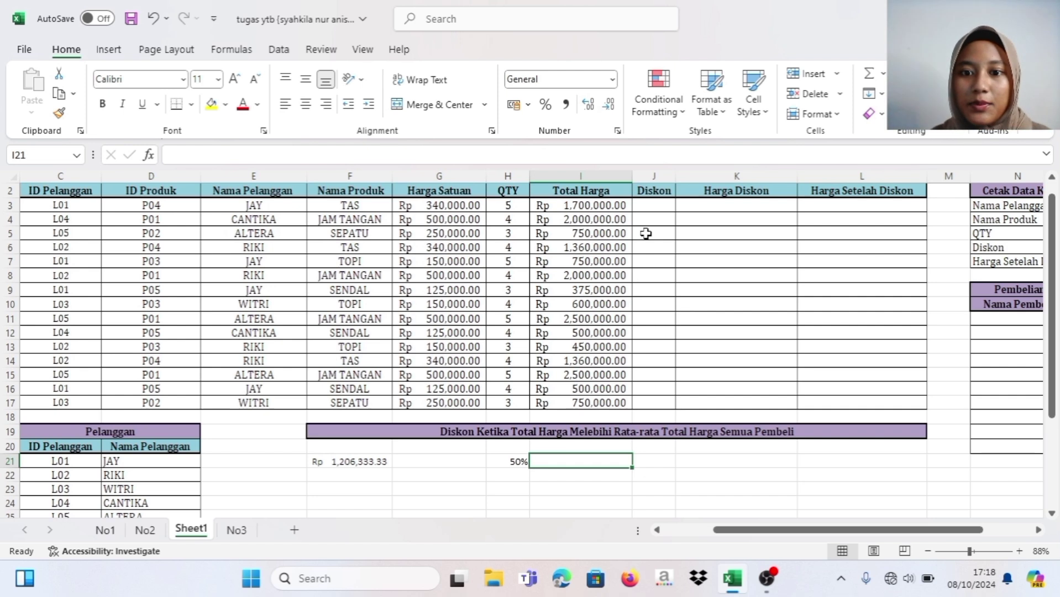
left_click(500, 461)
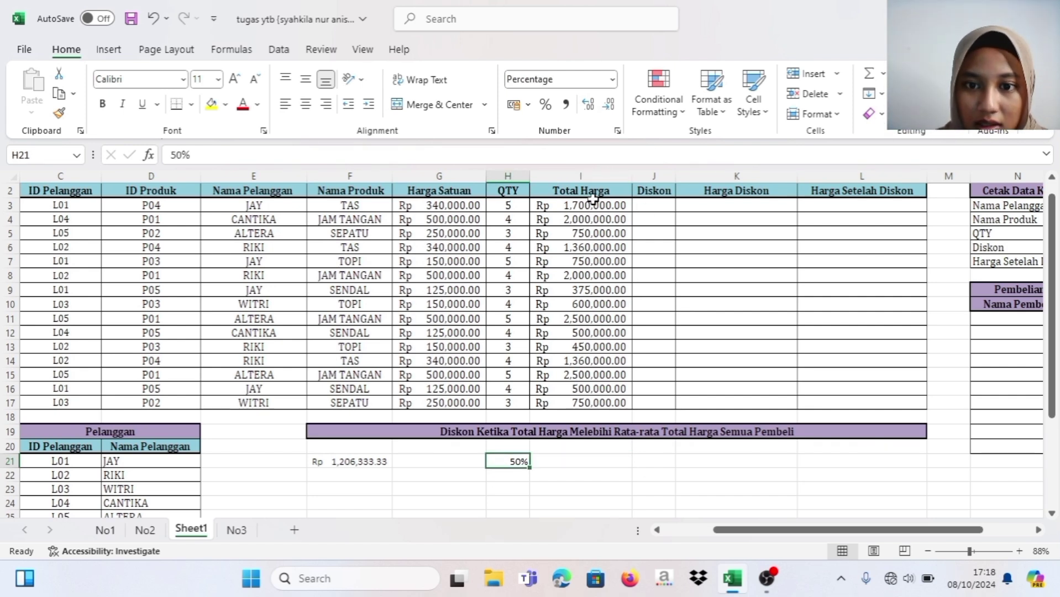
Step: Start an IF formula in J3, under Diskon, that tests whether I3 exceeds the average, I3>AVERAGE($I$2:$I$17)
left_click(654, 208)
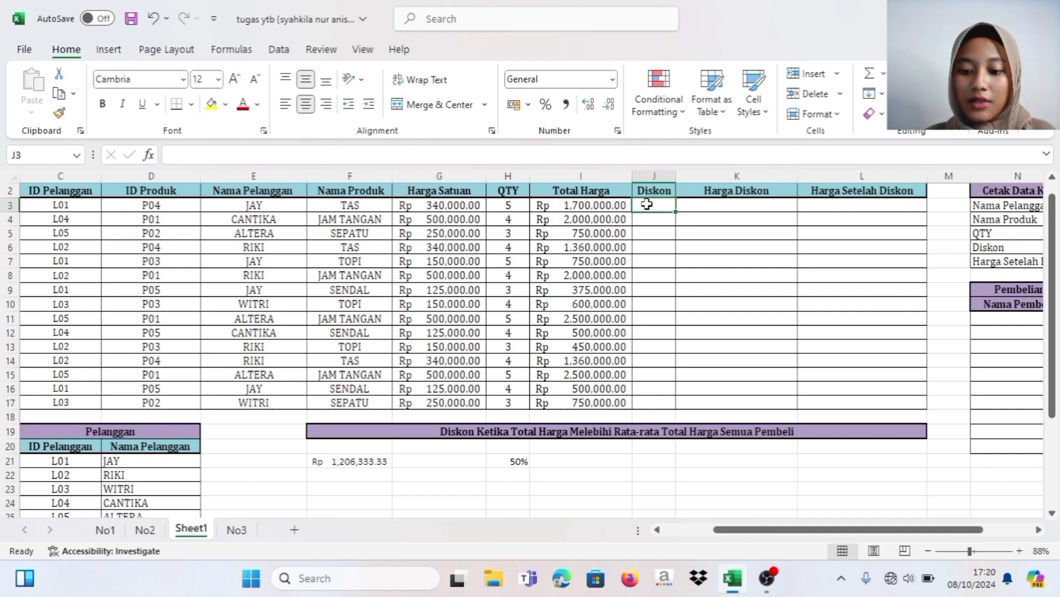
type("=")
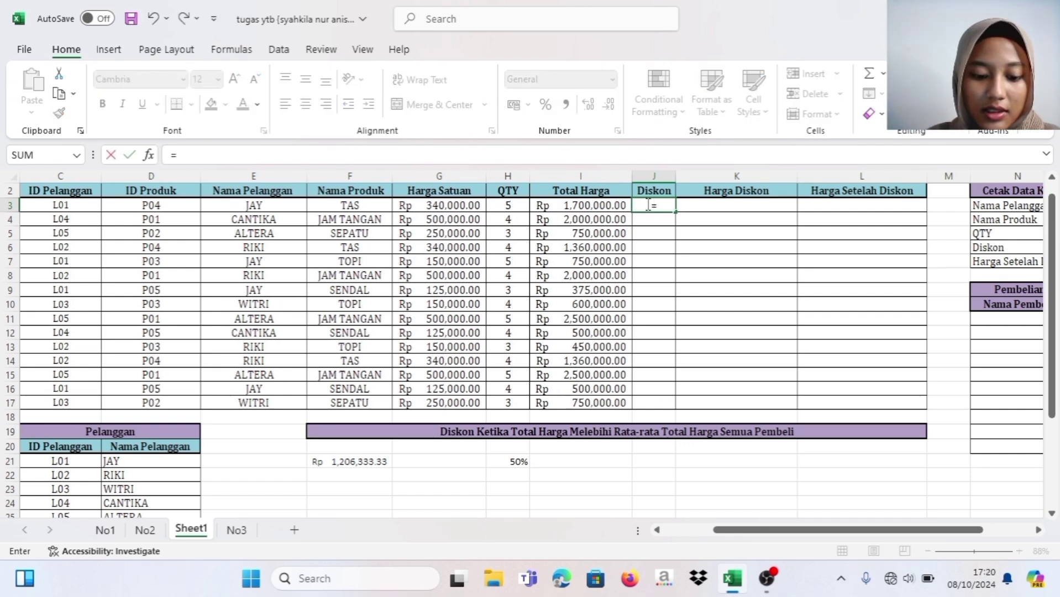
type("if")
double_click(688, 223)
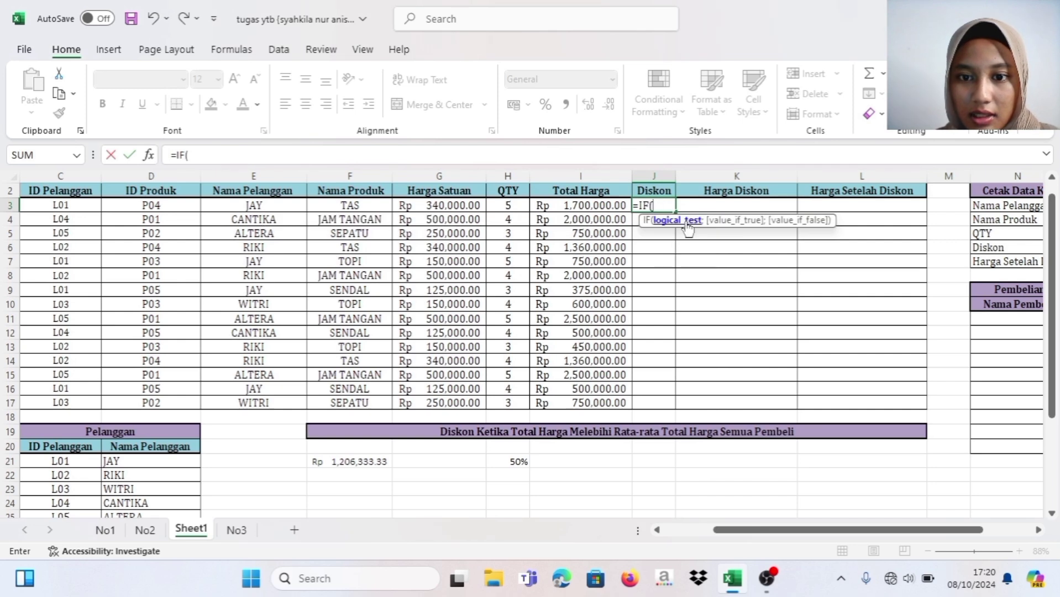
left_click(585, 207)
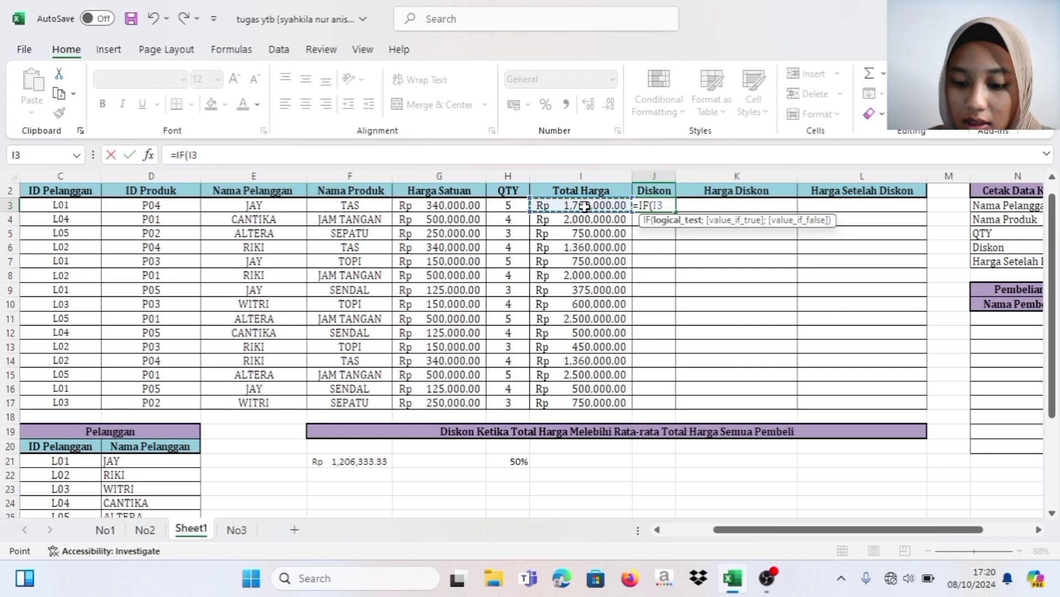
type(">")
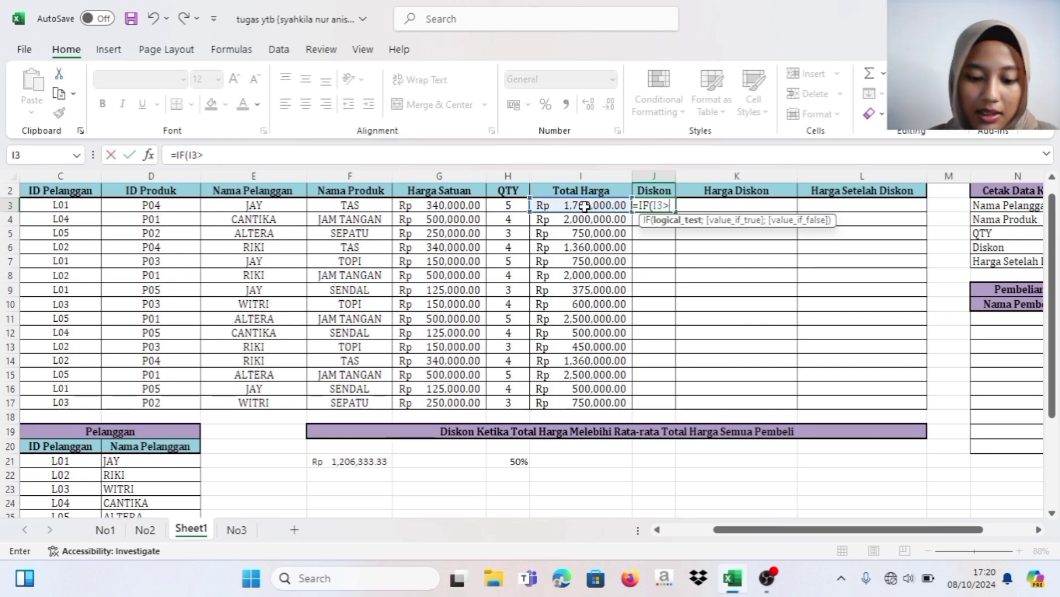
type("av")
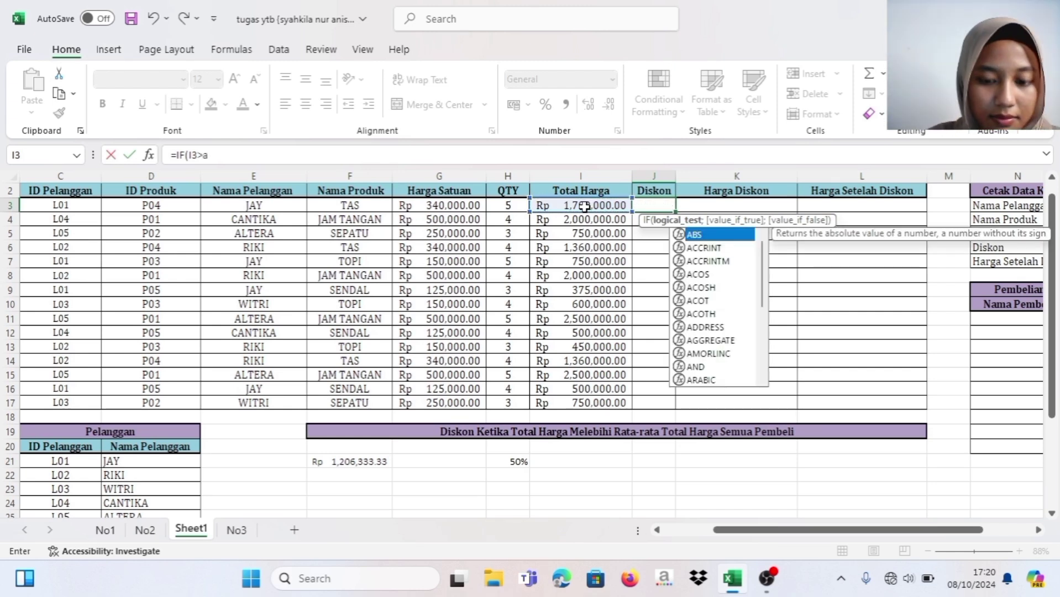
key("Down")
key("Tab")
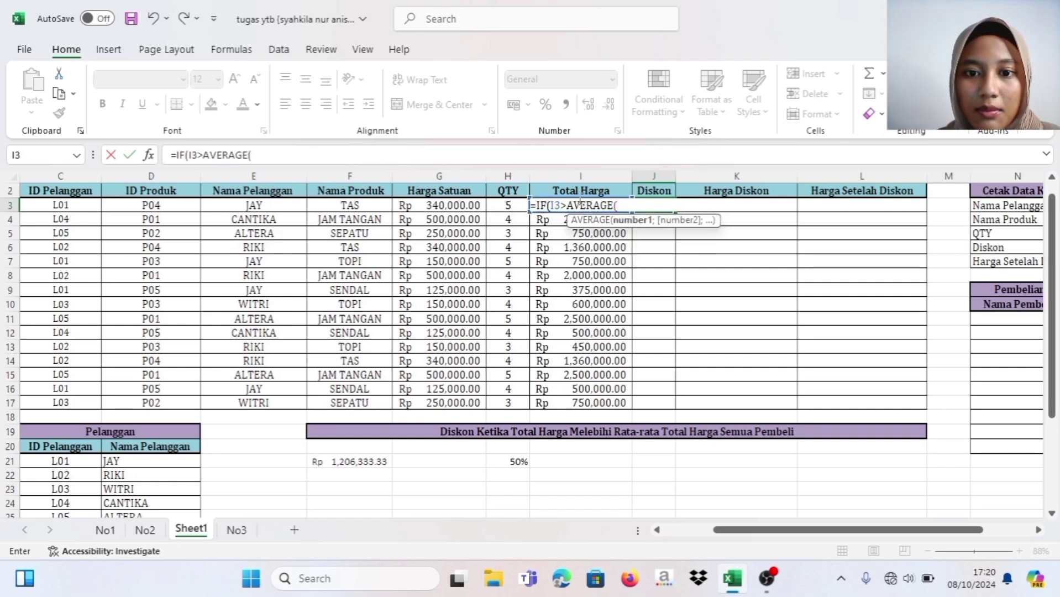
left_click(467, 156)
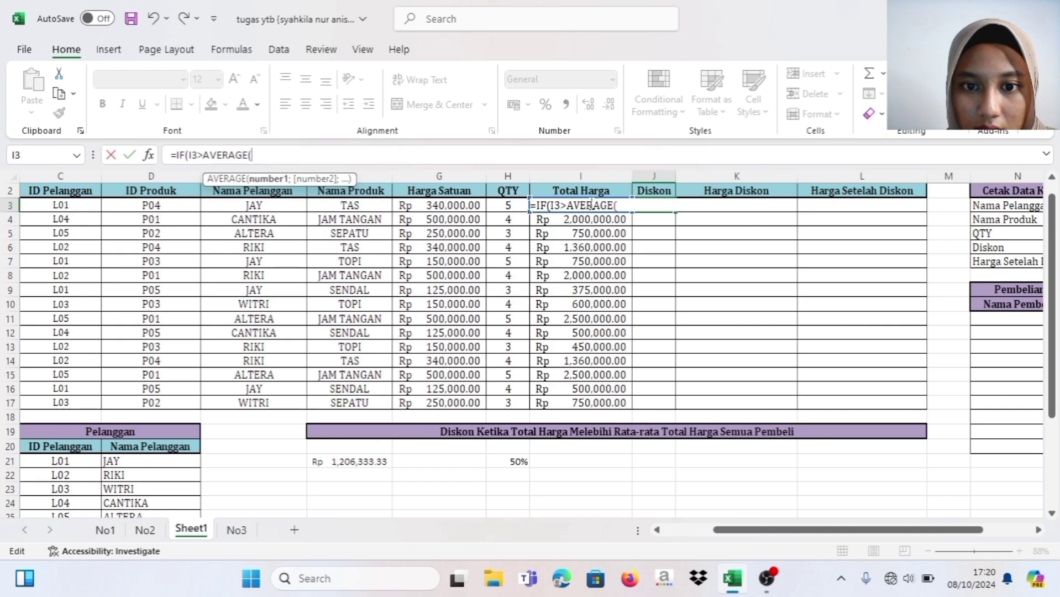
left_click(547, 206)
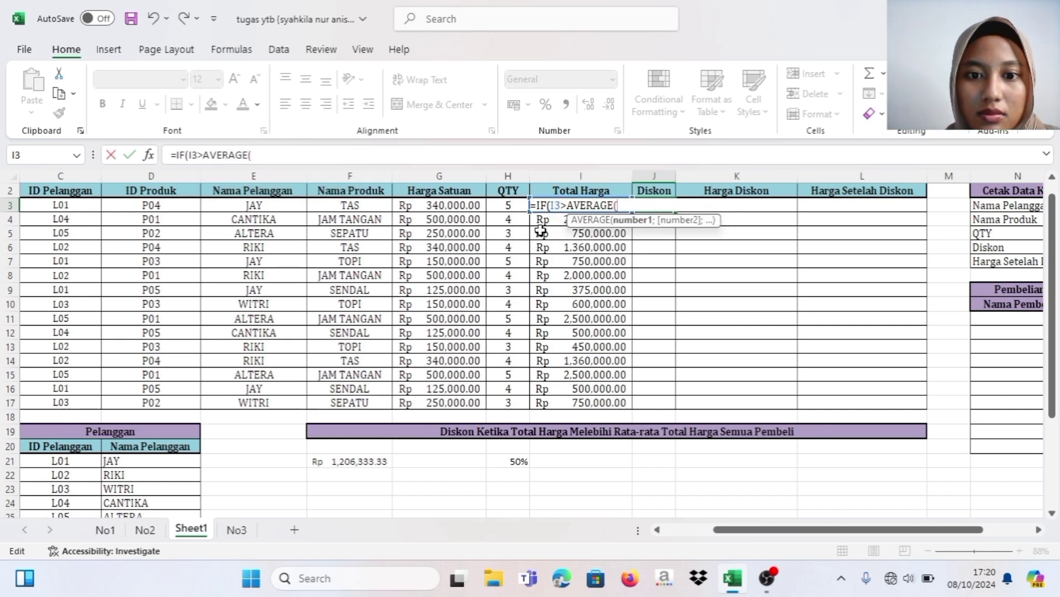
left_click_drag(541, 191, 551, 403)
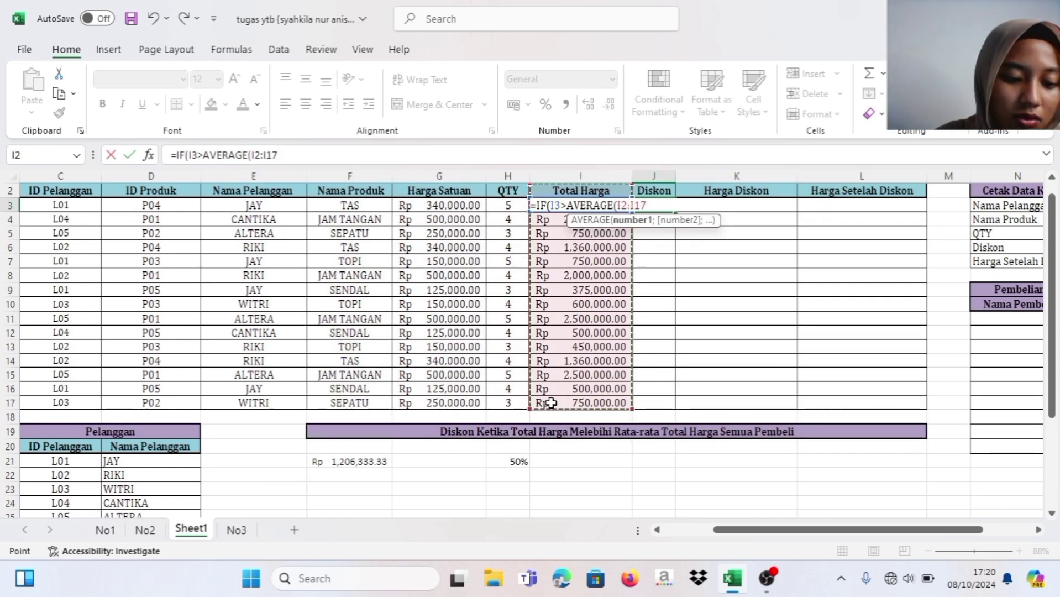
key("F4")
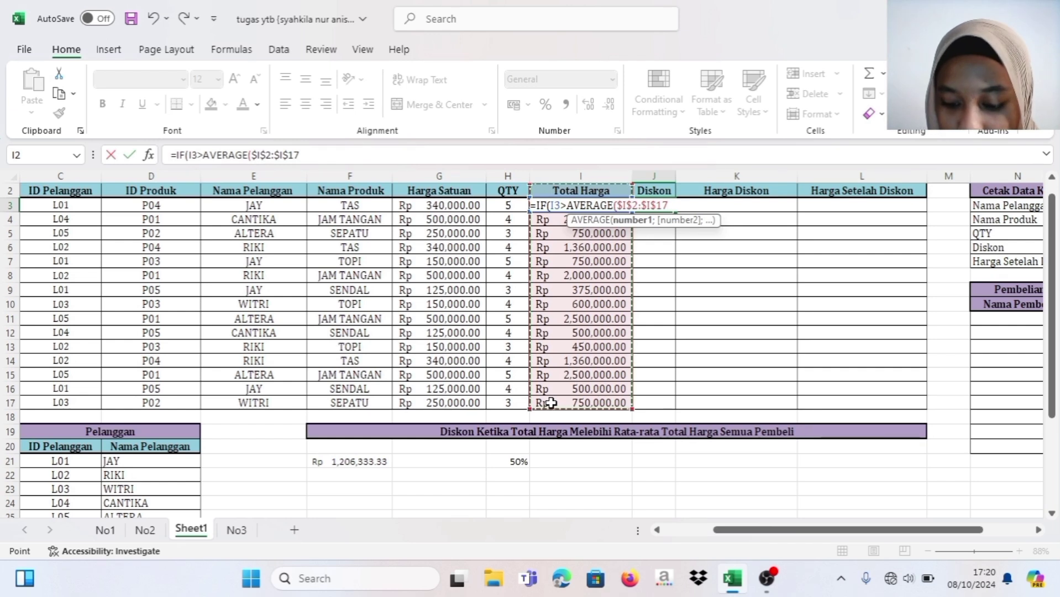
type(";")
key("BackSpace")
type(");")
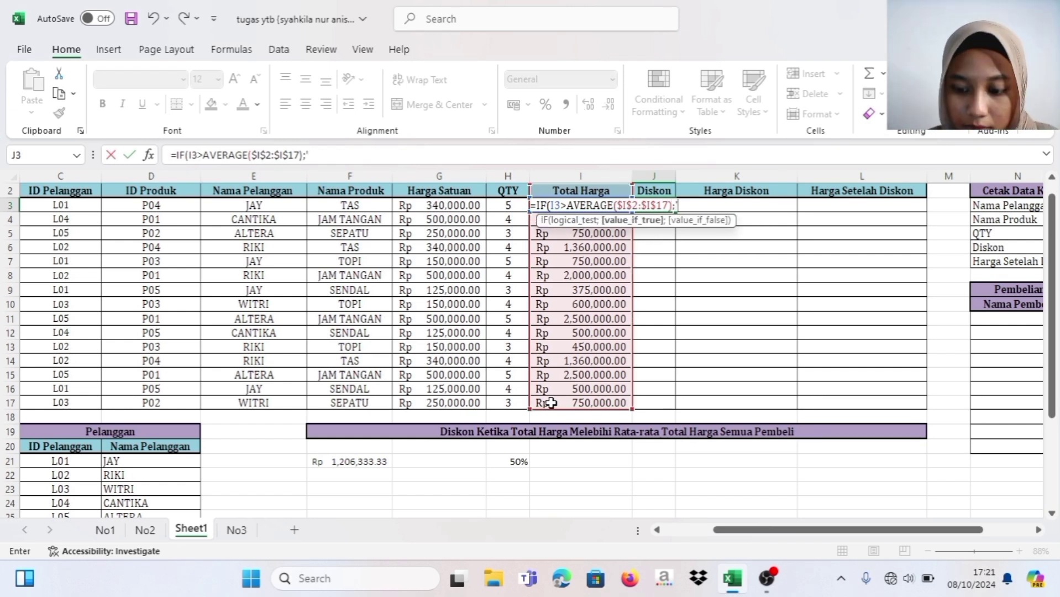
Step: Complete the J3 formula with "50%" if true and "0%" if false, and copy it down through J17
key("BackSpace")
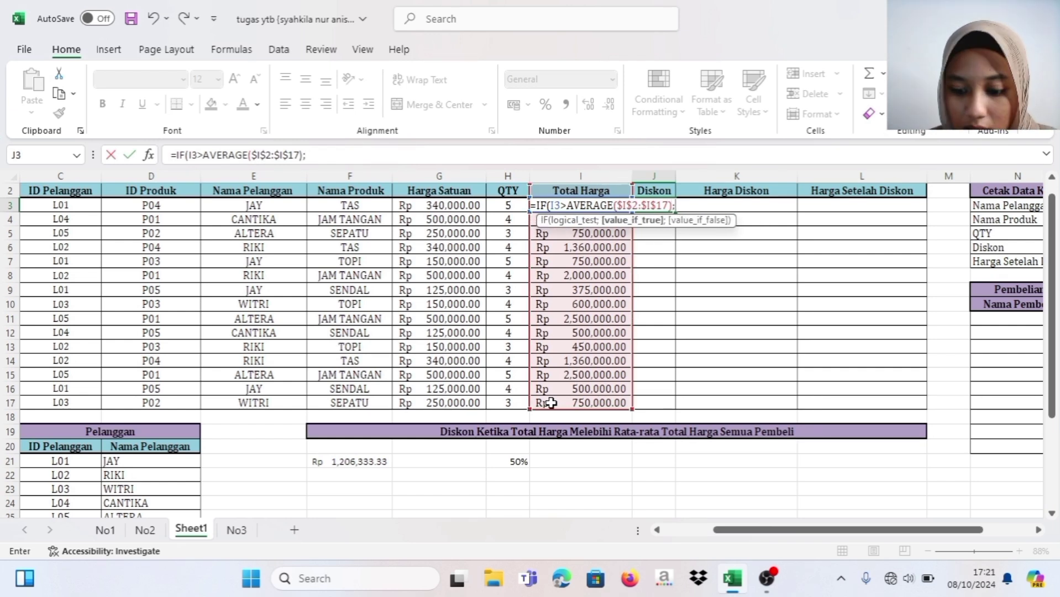
type("\"50")
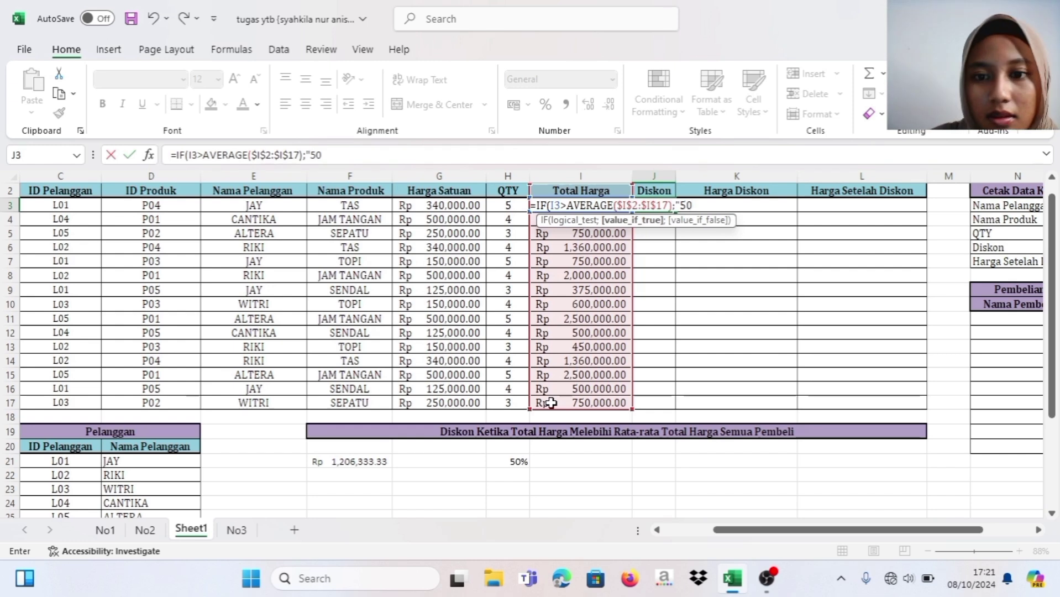
type("%\";")
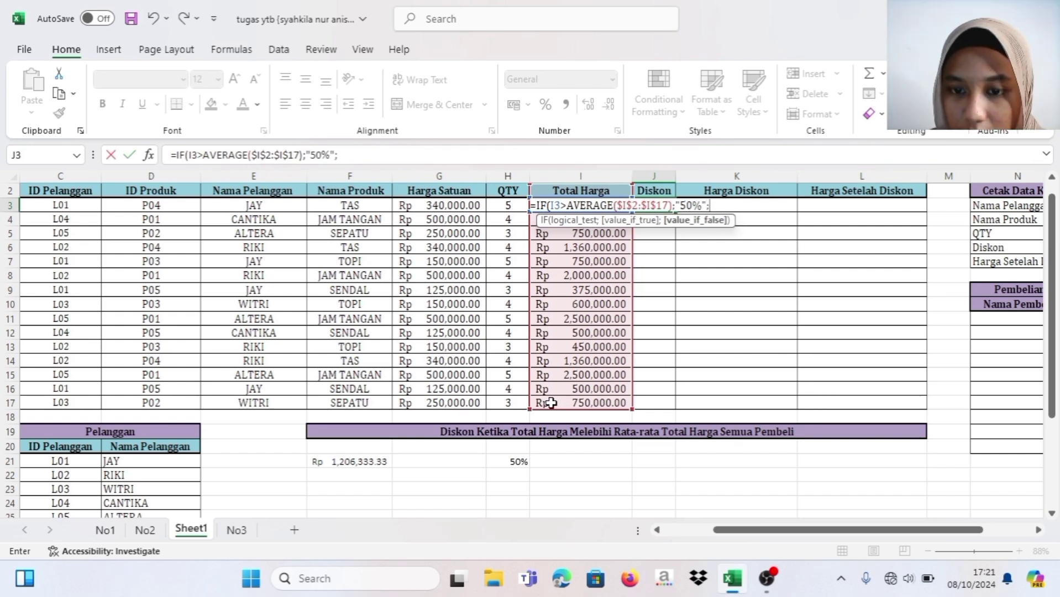
type("\"0")
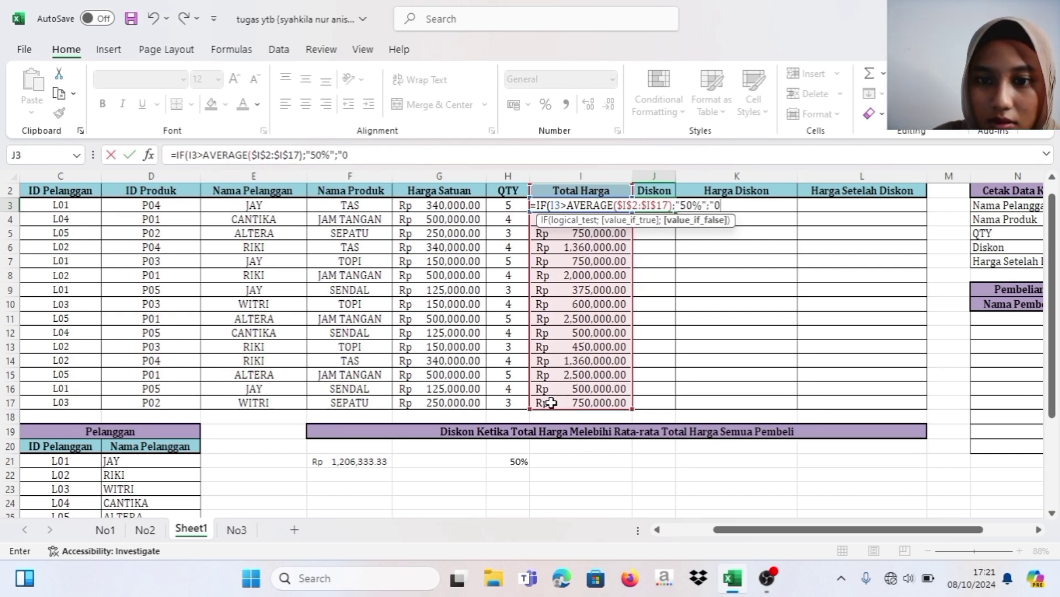
type("%\"")
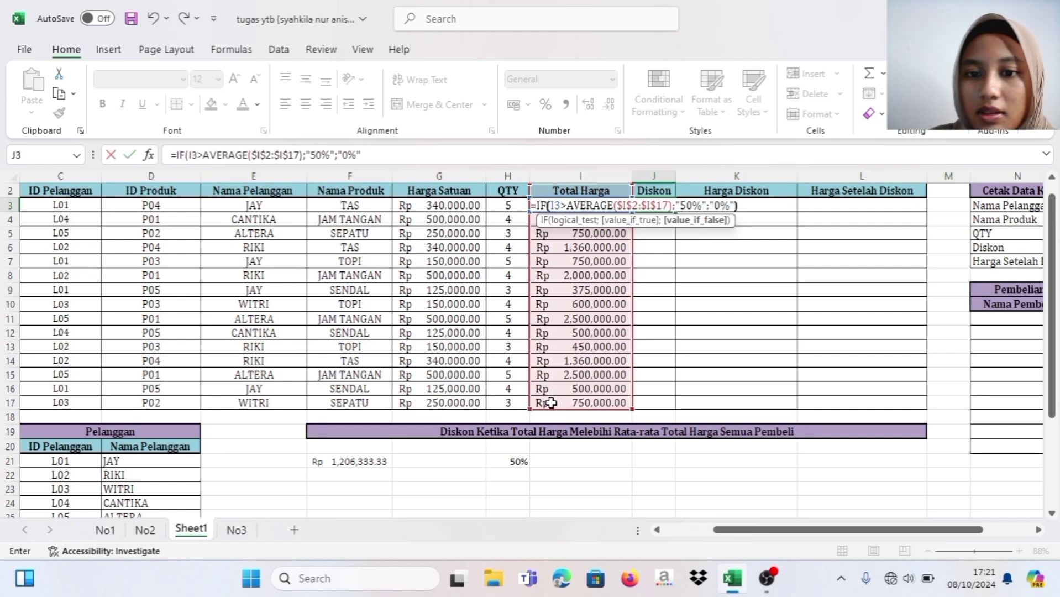
type(")")
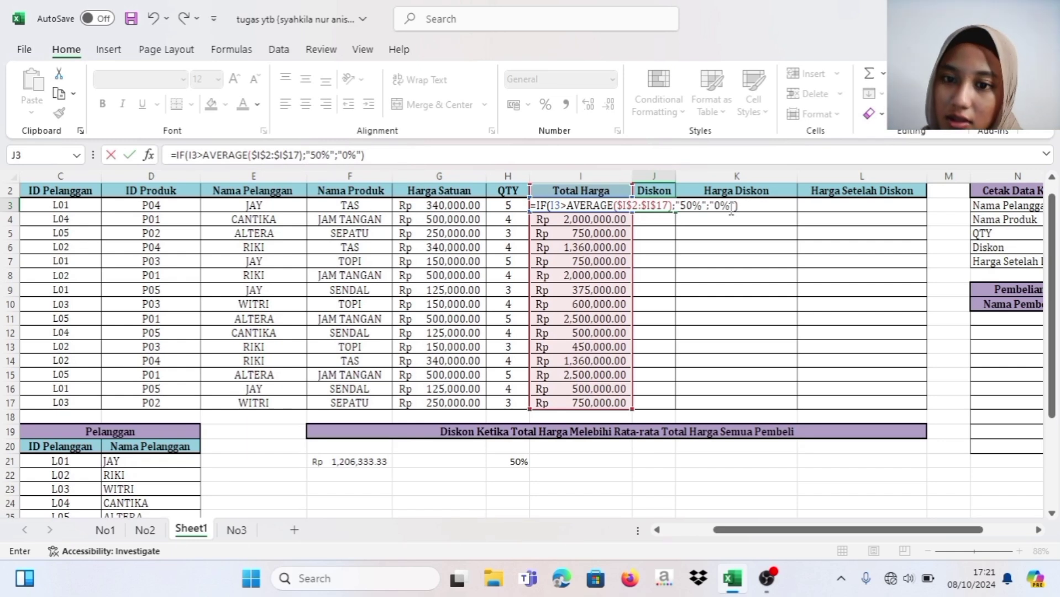
key("Return")
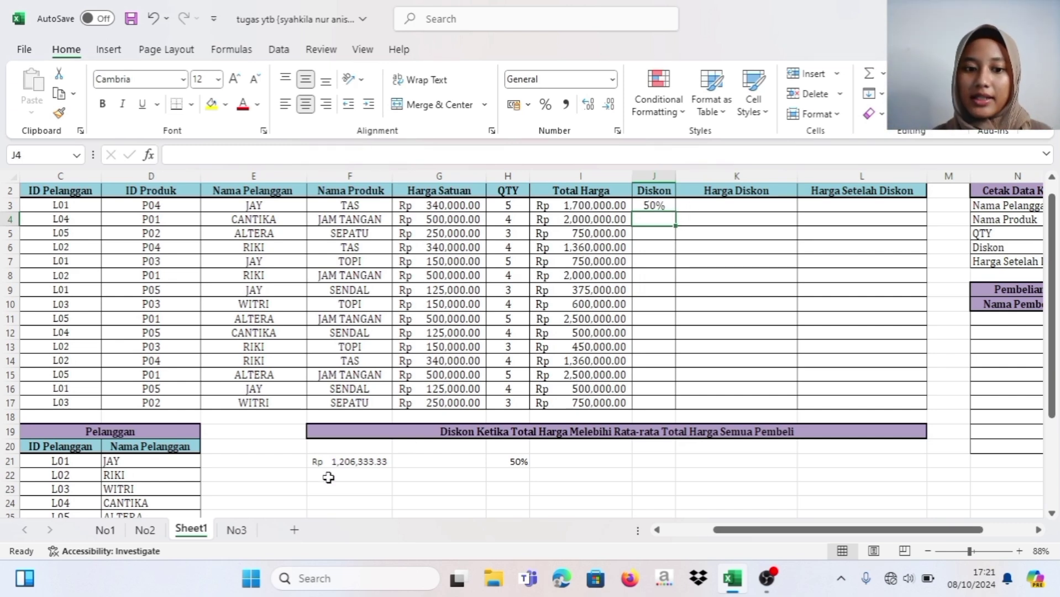
left_click(641, 206)
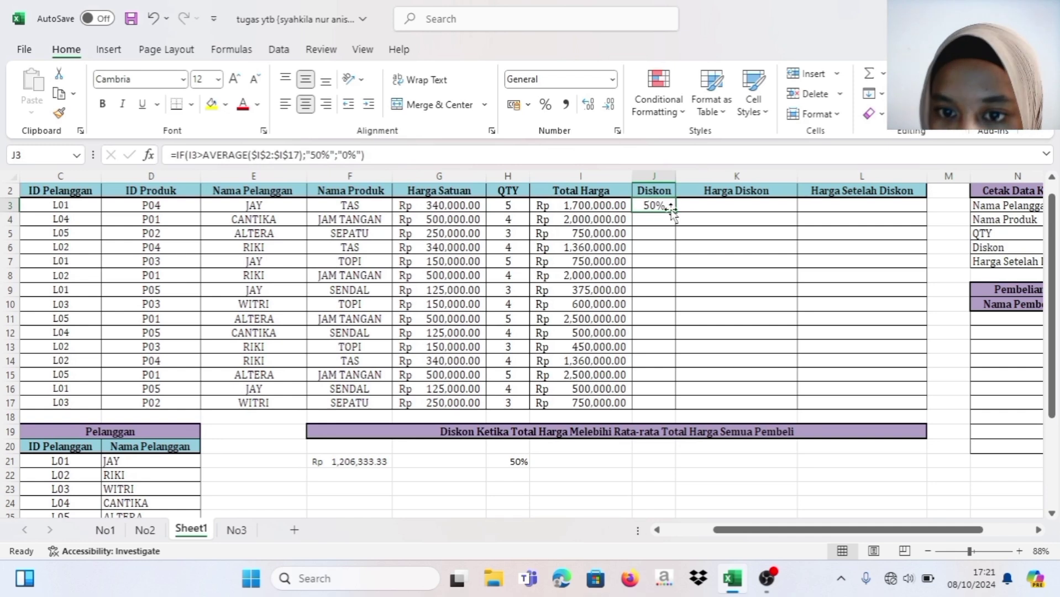
left_click_drag(673, 209, 670, 410)
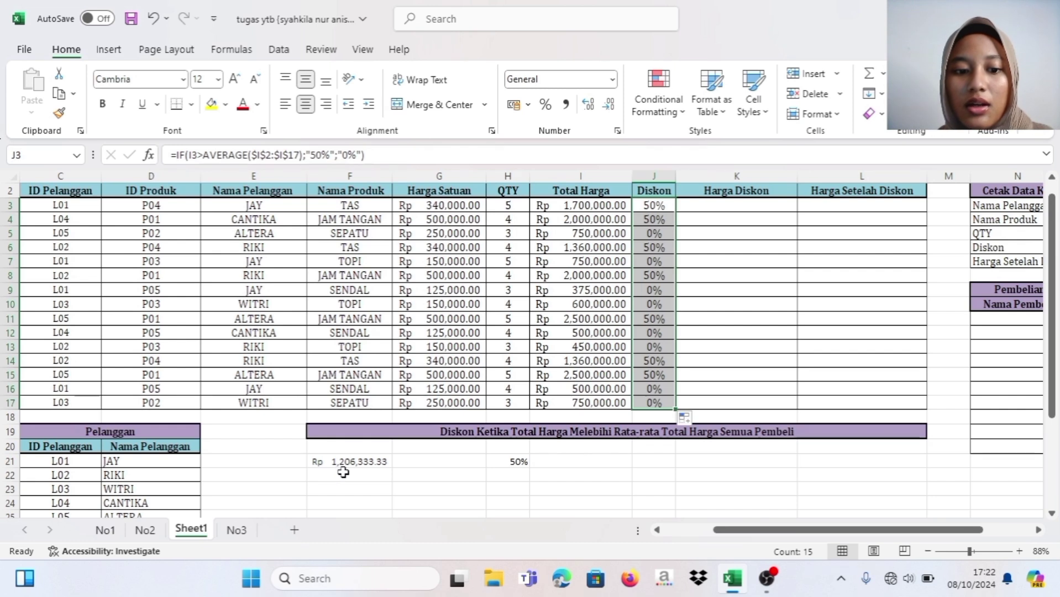
Step: Calculate Harga Diskon in K3 with the formula =J3*I3 and copy it down through K17
left_click(724, 207)
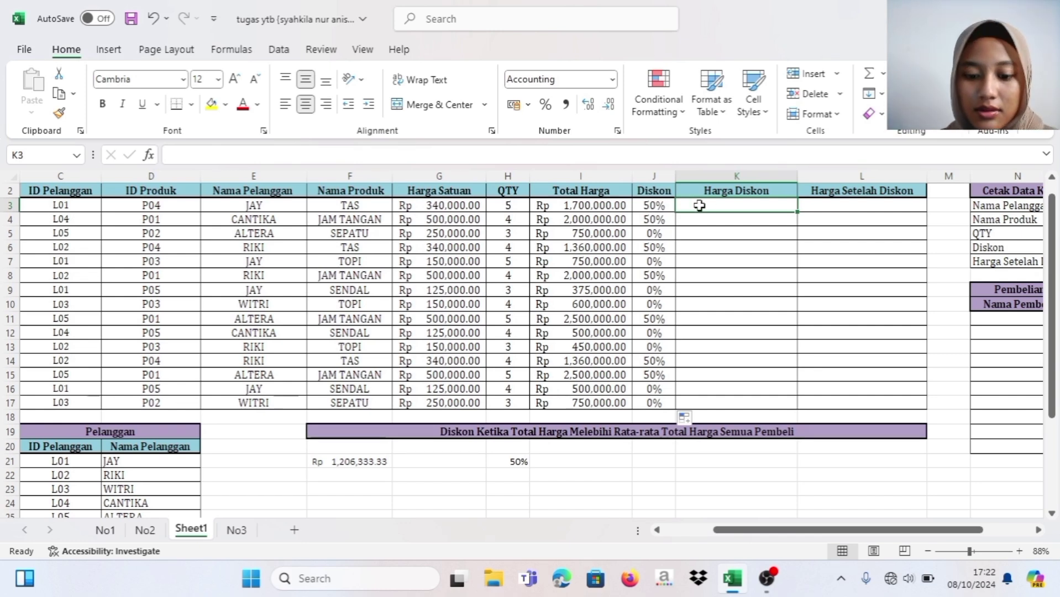
type("=")
left_click(649, 210)
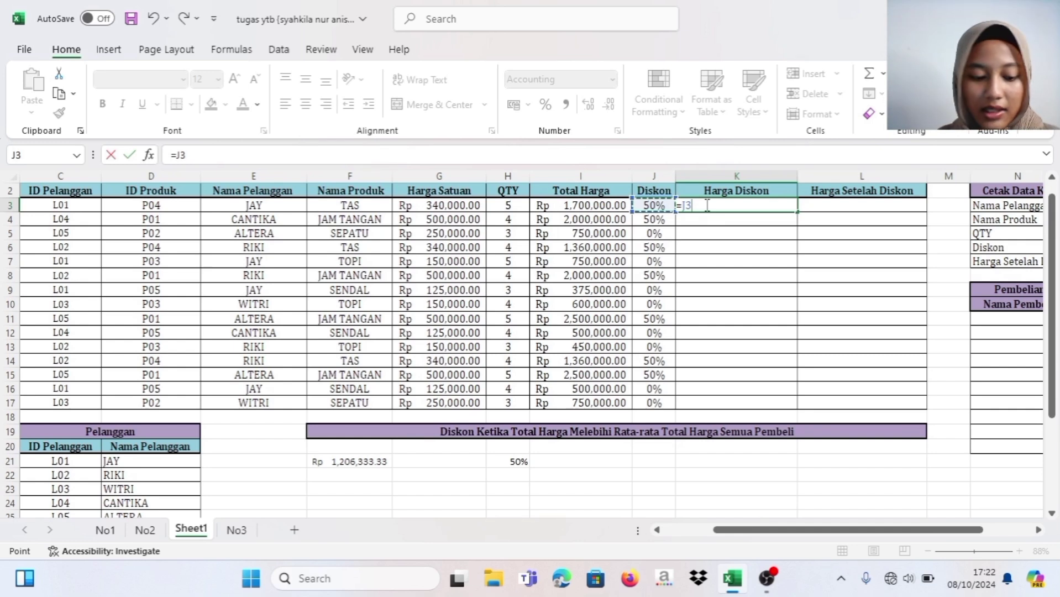
type("*")
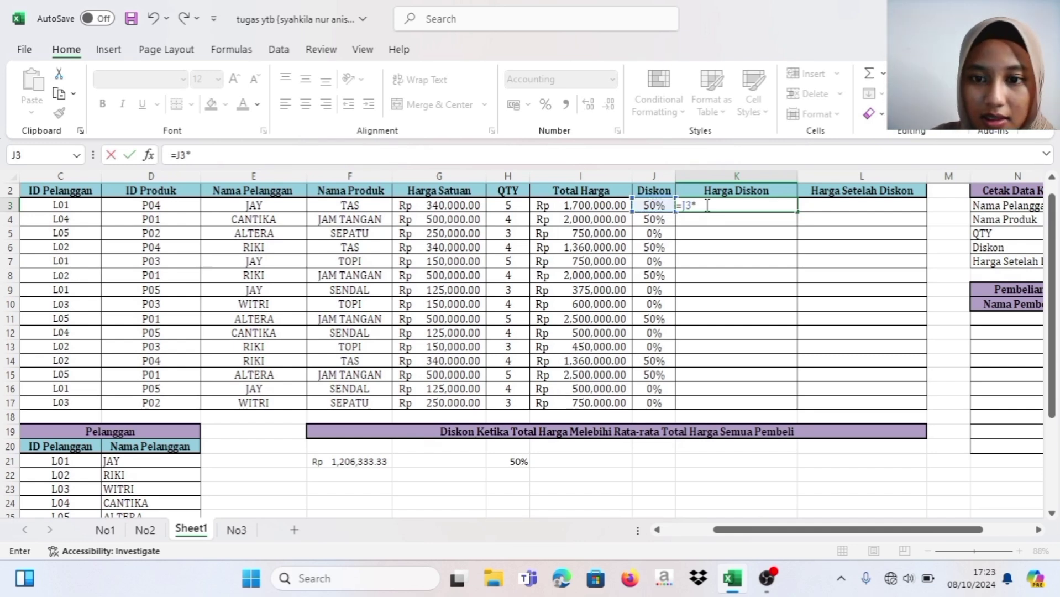
left_click(594, 204)
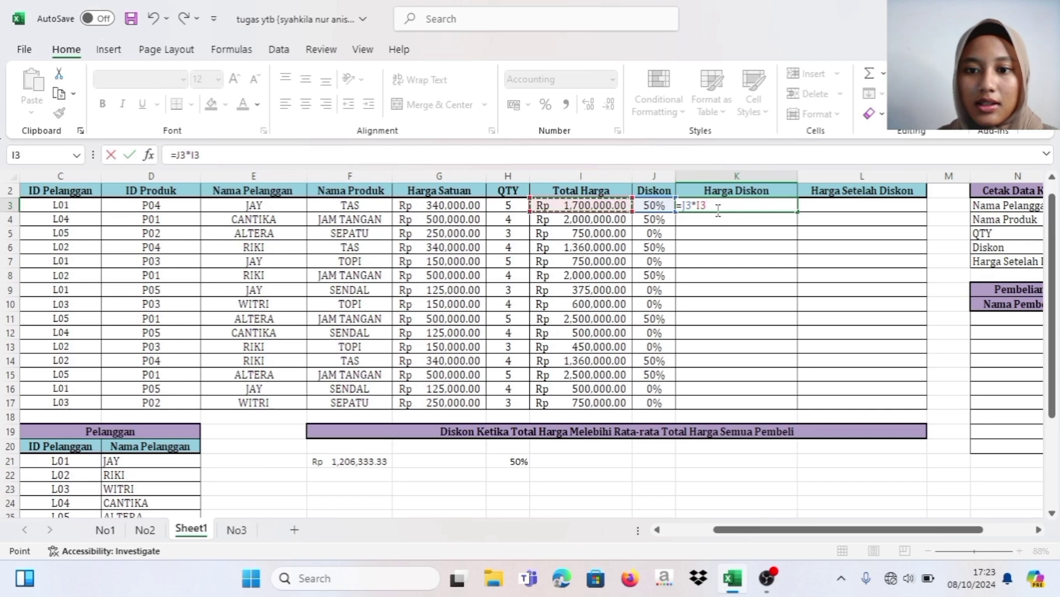
key("Return")
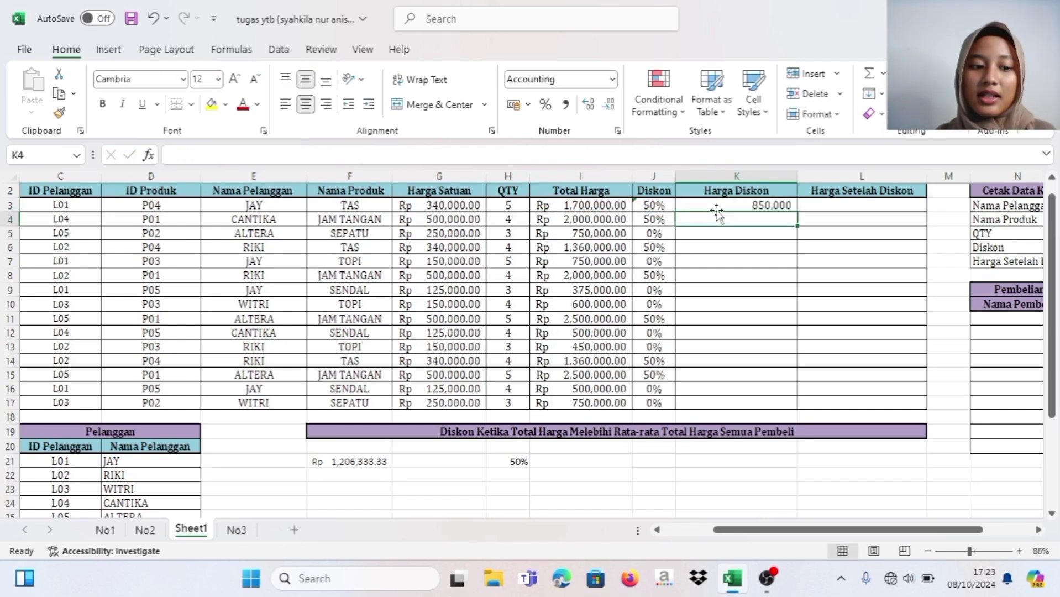
left_click(730, 202)
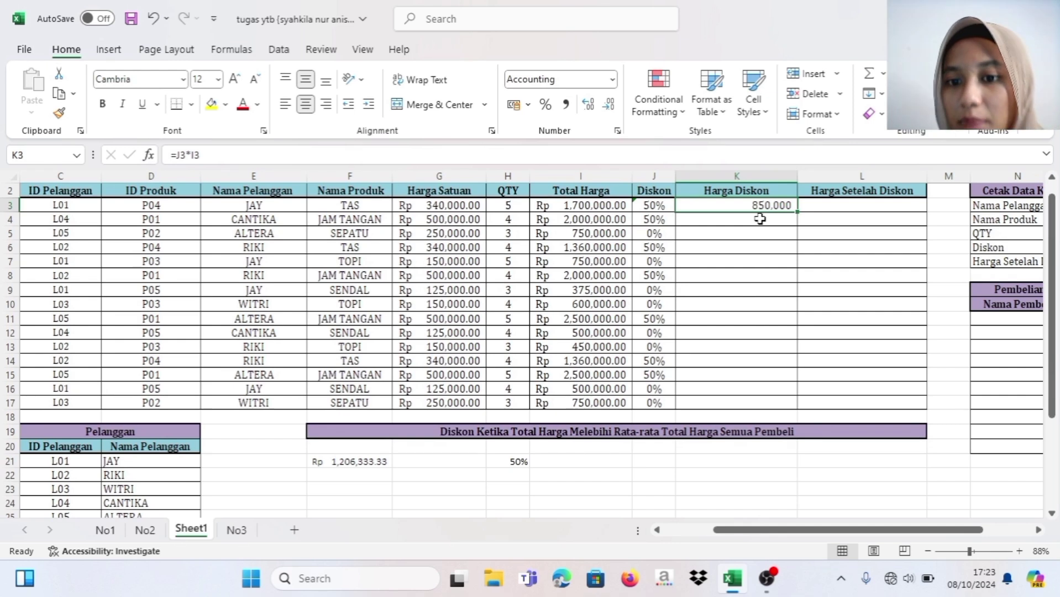
left_click_drag(797, 212, 792, 410)
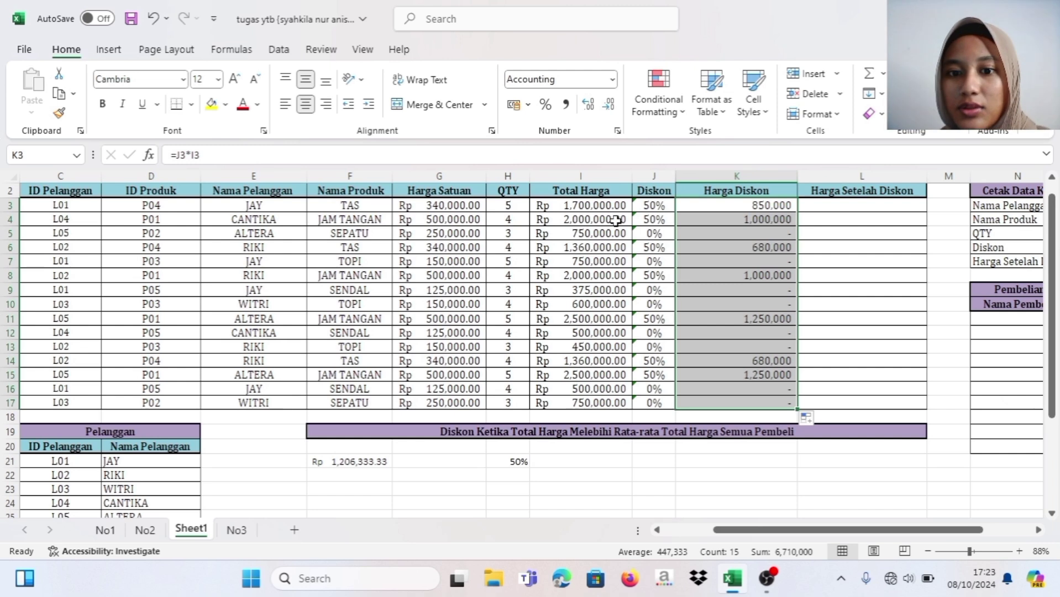
left_click(734, 221)
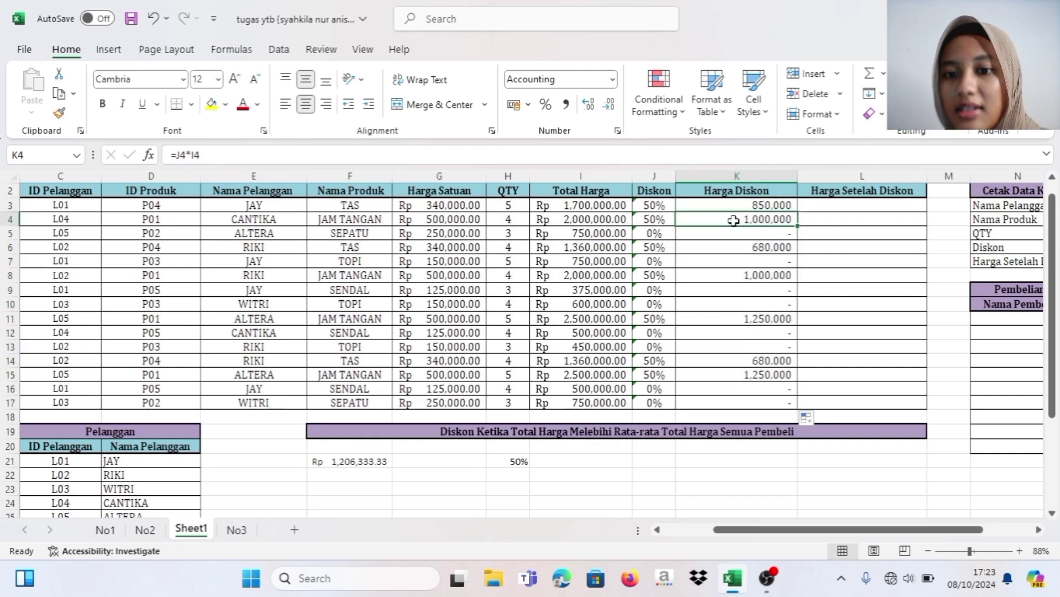
left_click(580, 235)
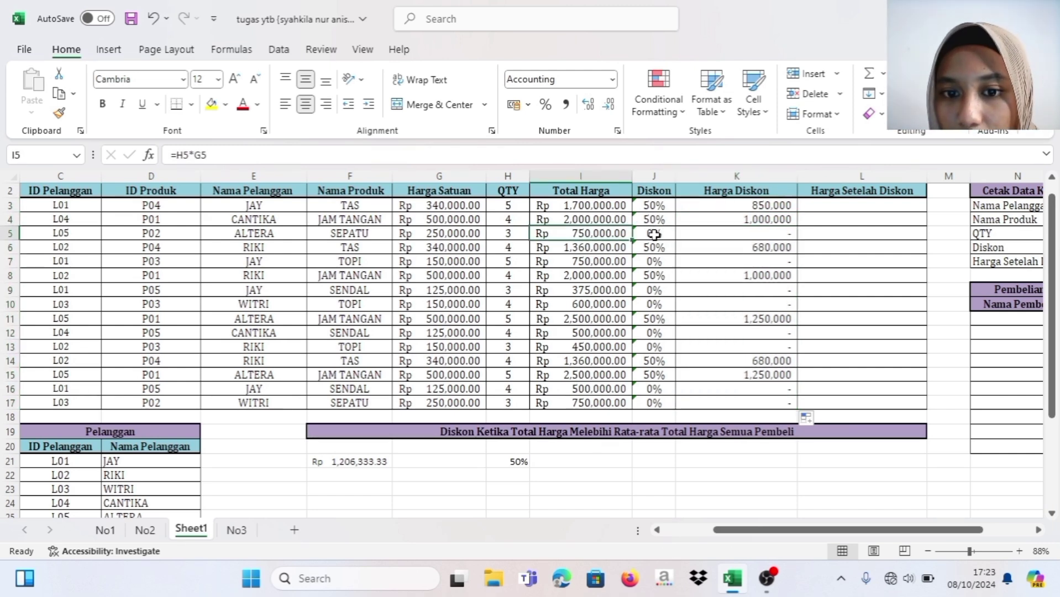
left_click(746, 237)
left_click(649, 237)
left_click(701, 236)
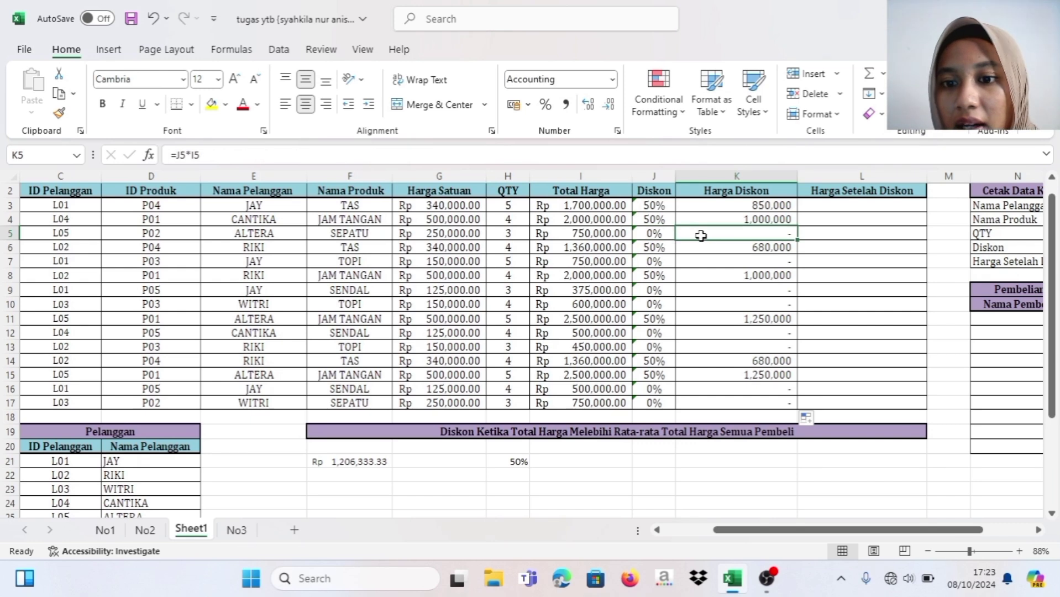
Step: Format the Harga Diskon values in K3:K17 as Accounting with the Rp symbol and 2 decimal places
left_click_drag(740, 206, 738, 403)
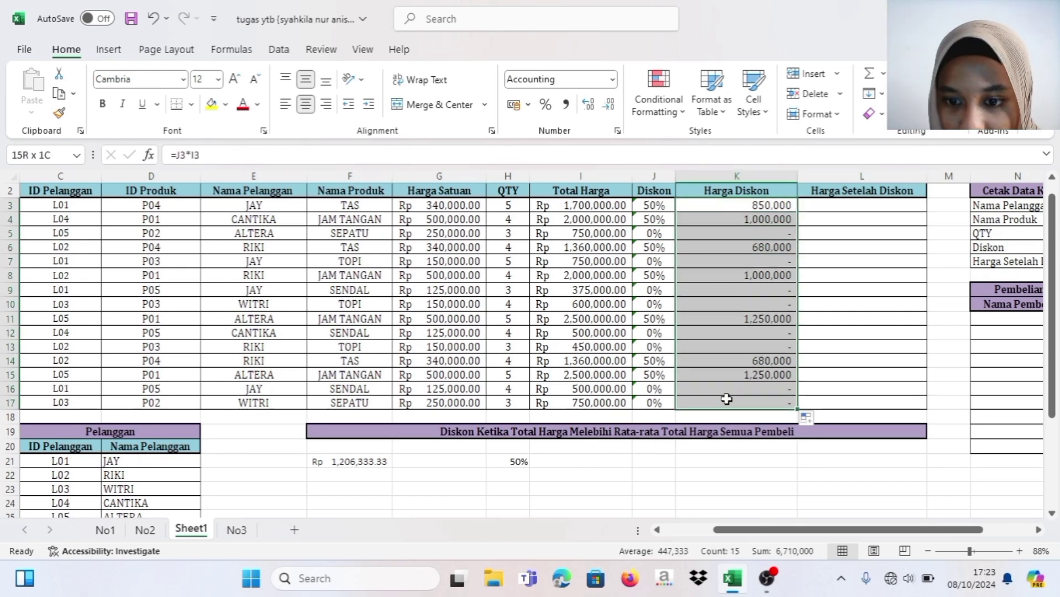
left_click(725, 389)
left_click_drag(735, 206, 729, 408)
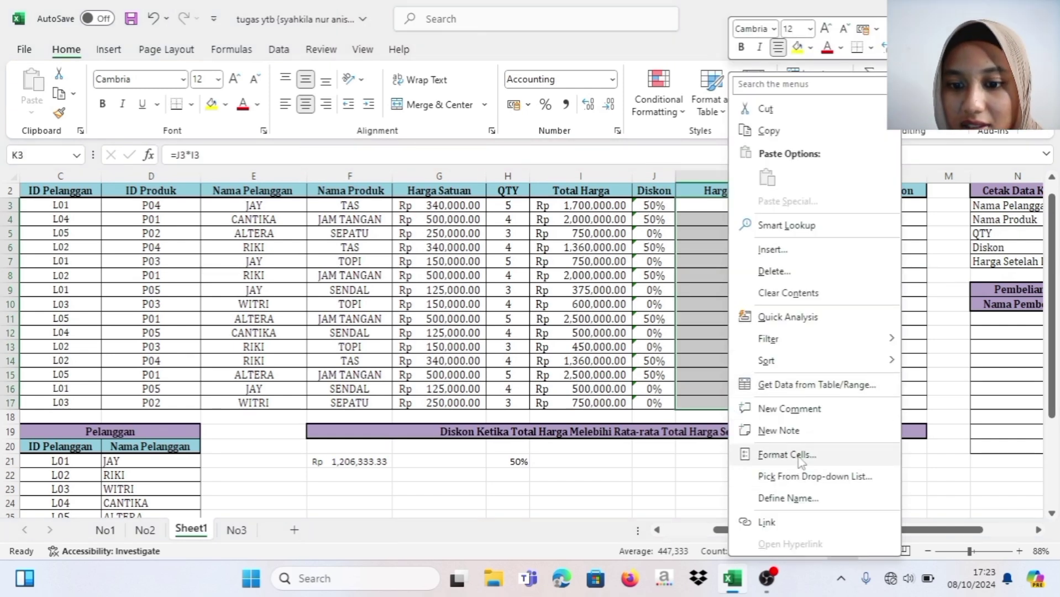
left_click(797, 458)
left_click(984, 303)
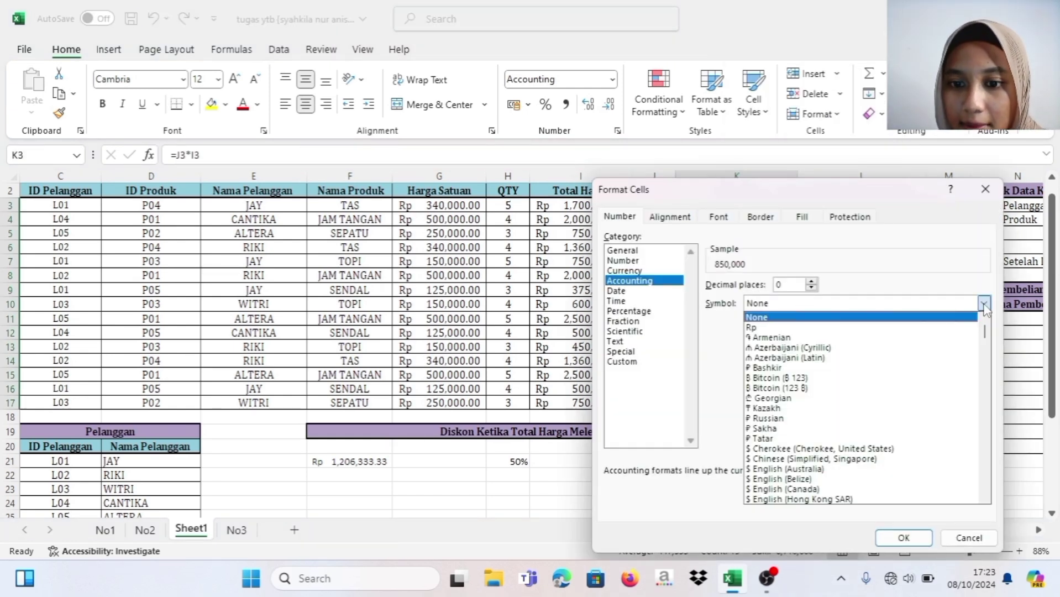
left_click(974, 327)
left_click(816, 283)
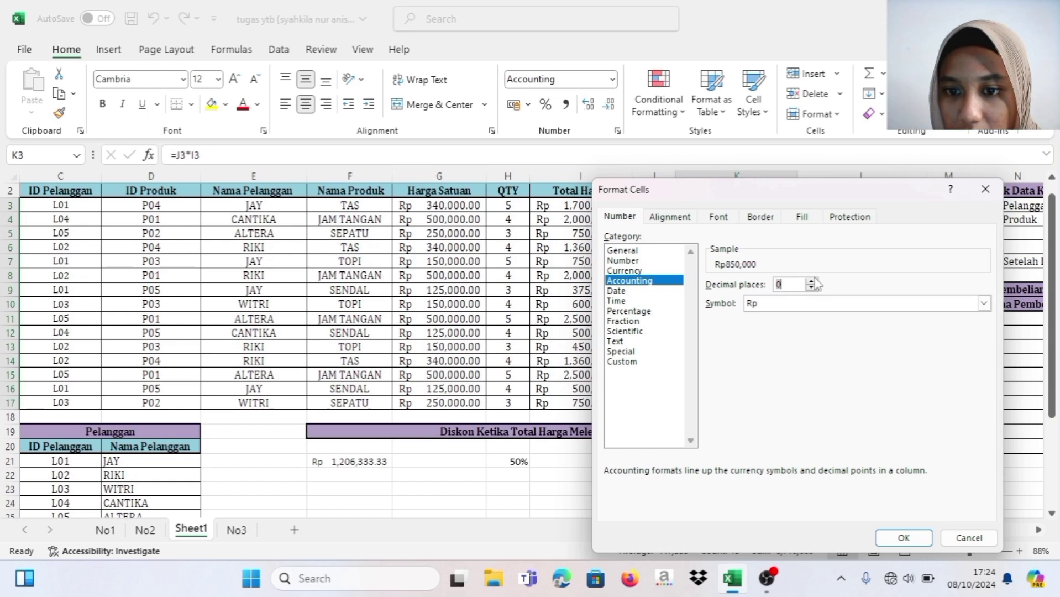
left_click(904, 538)
Step: Calculate Harga Setelah Diskon in L3 with the formula =I3-K3 and copy it down through L17
left_click(822, 204)
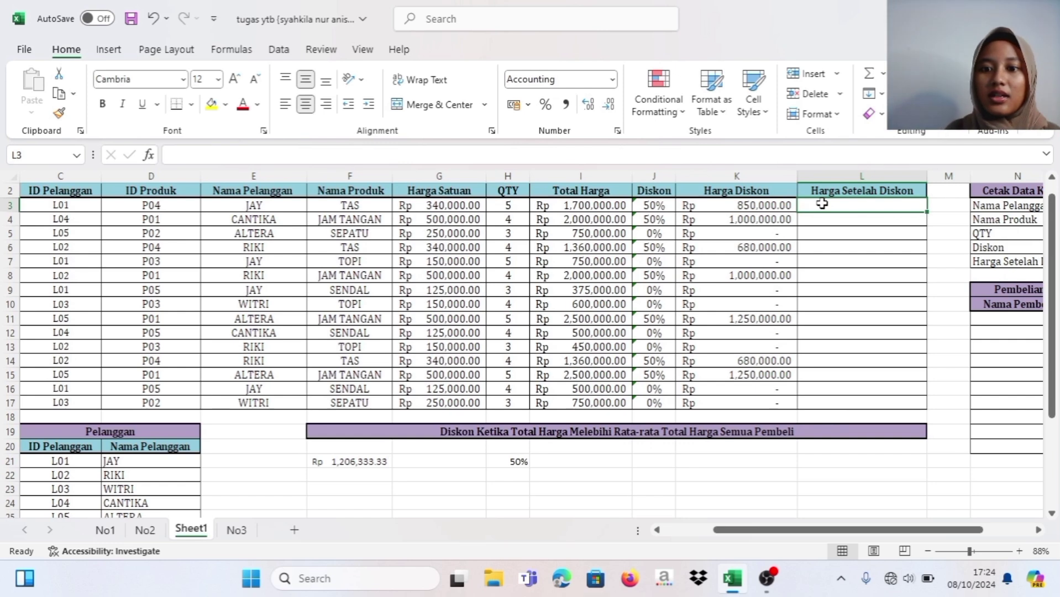
scroll(822, 203, "right", 1)
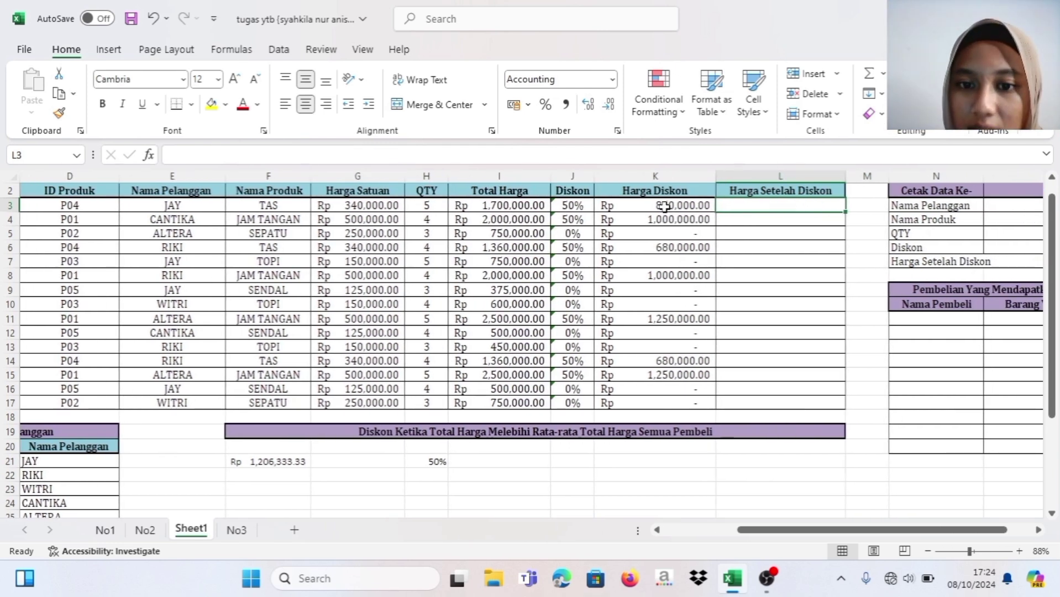
left_click(609, 208)
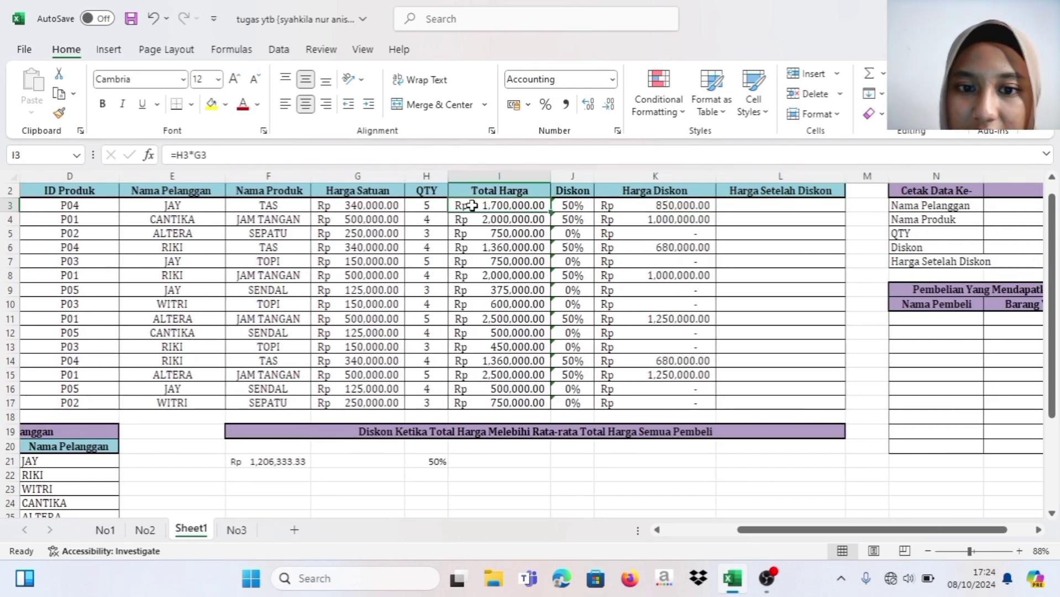
left_click(784, 204)
type("=")
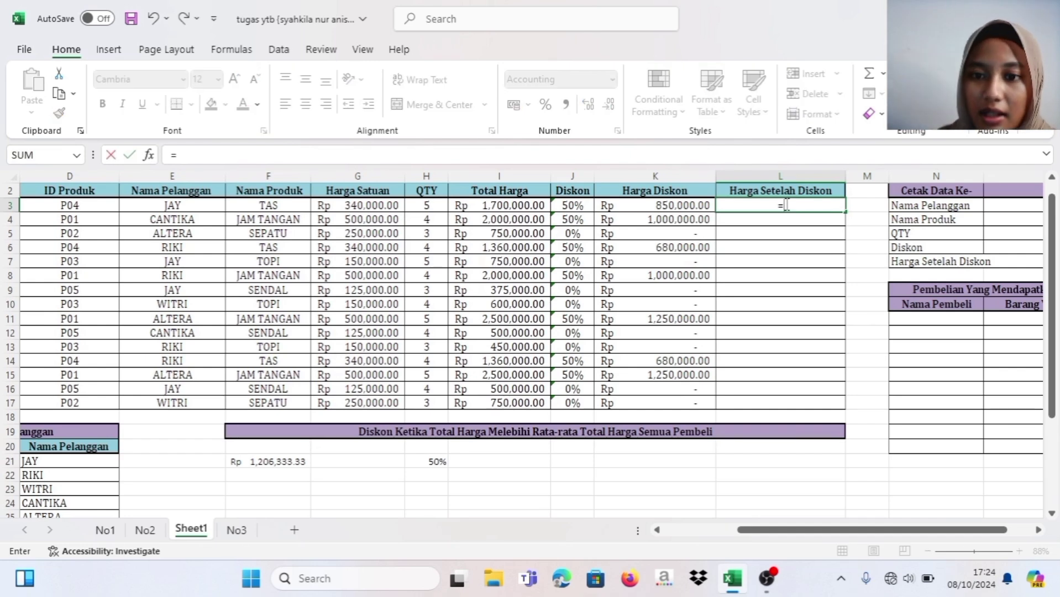
left_click(539, 209)
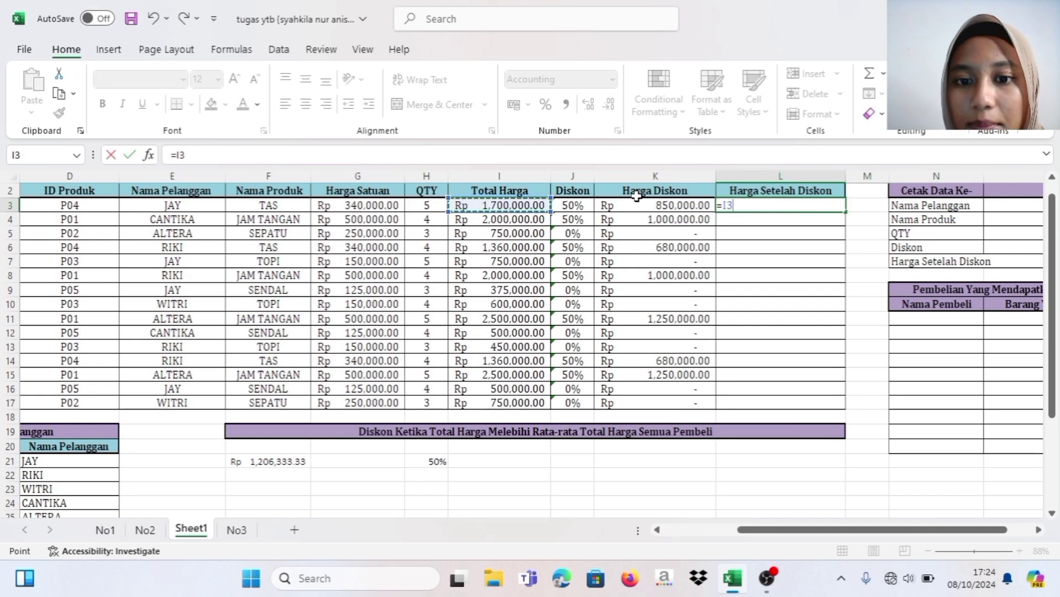
type("-")
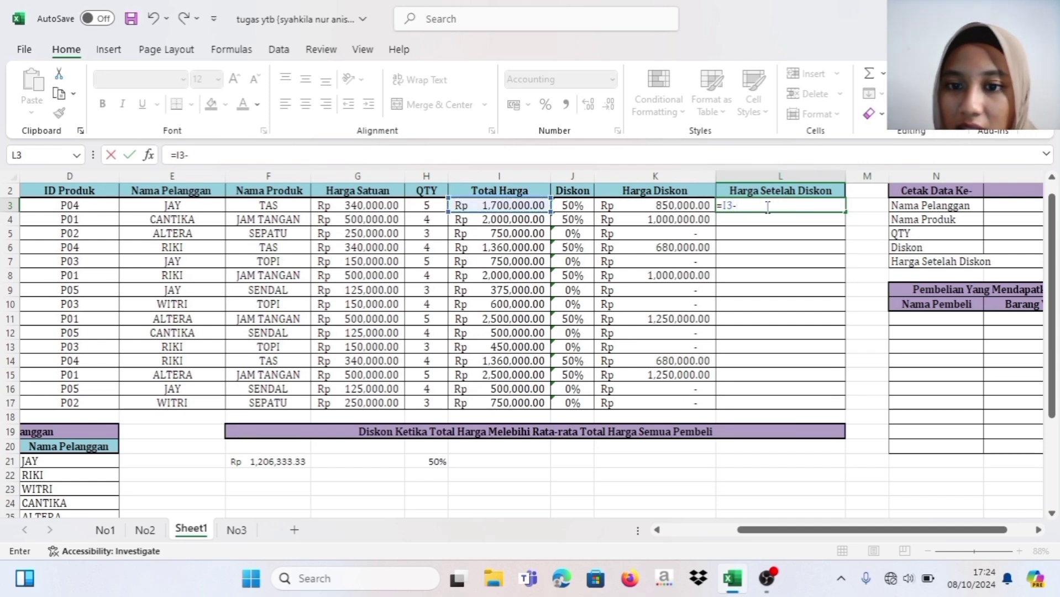
left_click(687, 205)
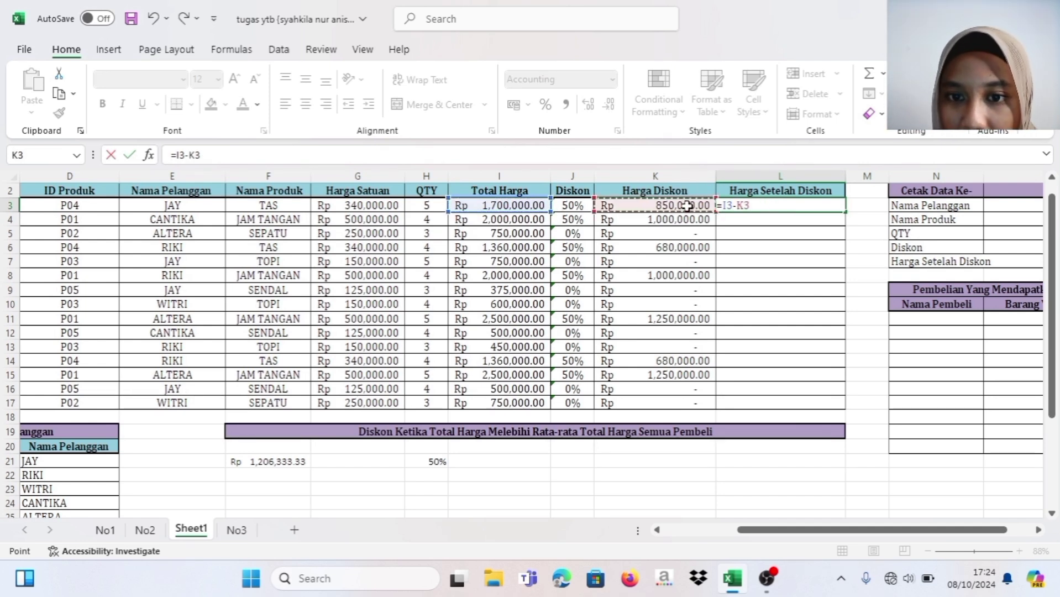
key("Return")
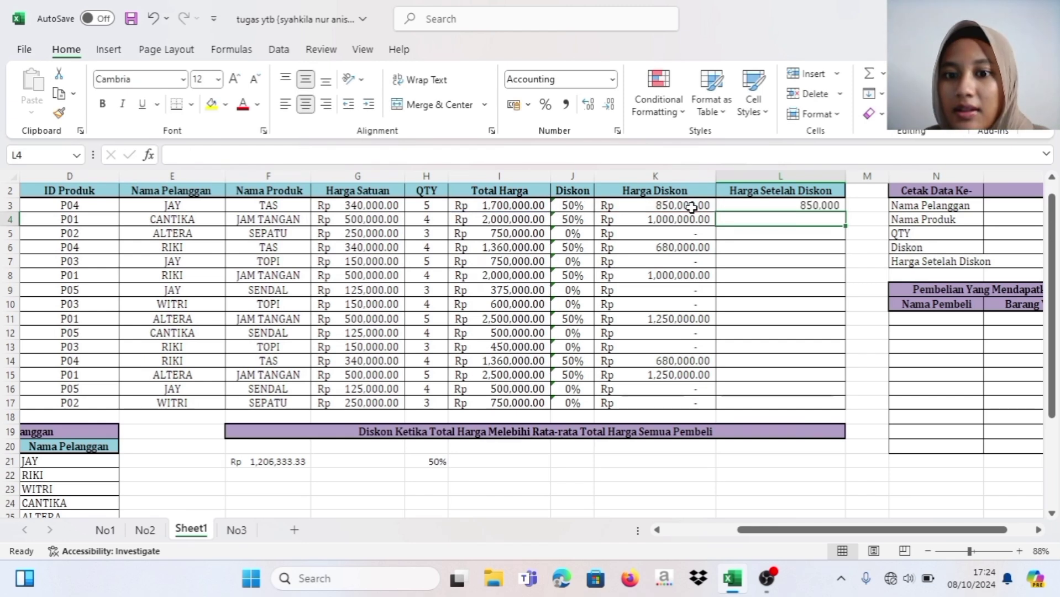
left_click(785, 203)
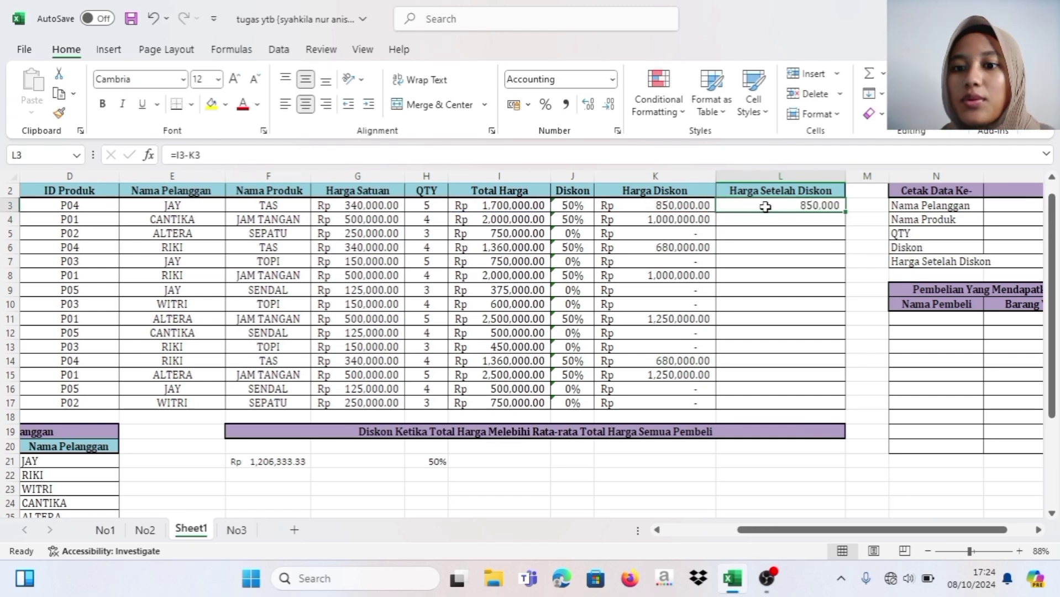
left_click_drag(846, 211, 846, 410)
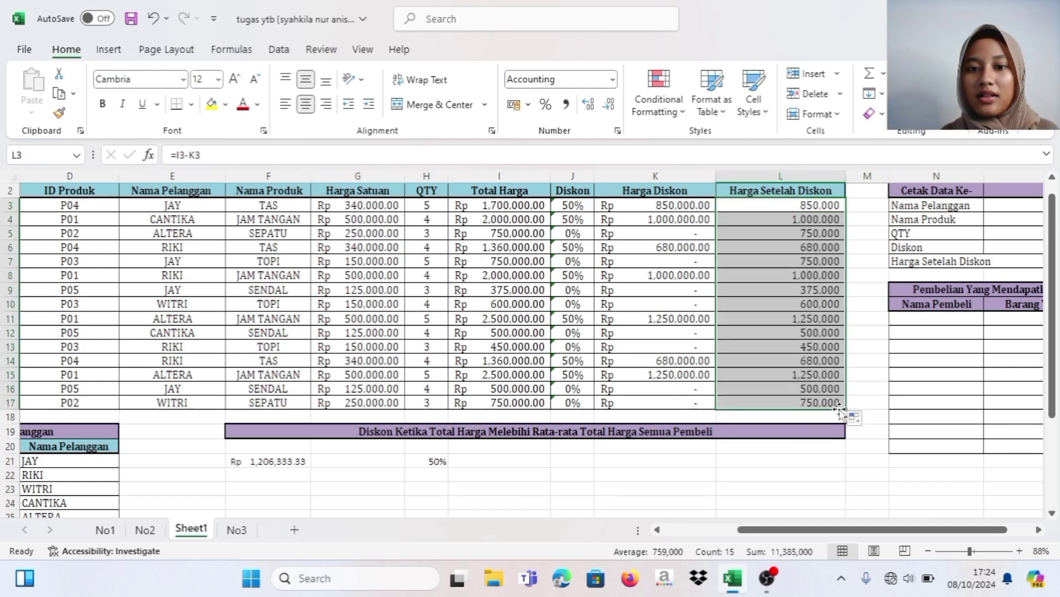
Step: Compare Total Harga, Harga Diskon and Harga Setelah Diskon in row 5 to check the discounted price
left_click(805, 207)
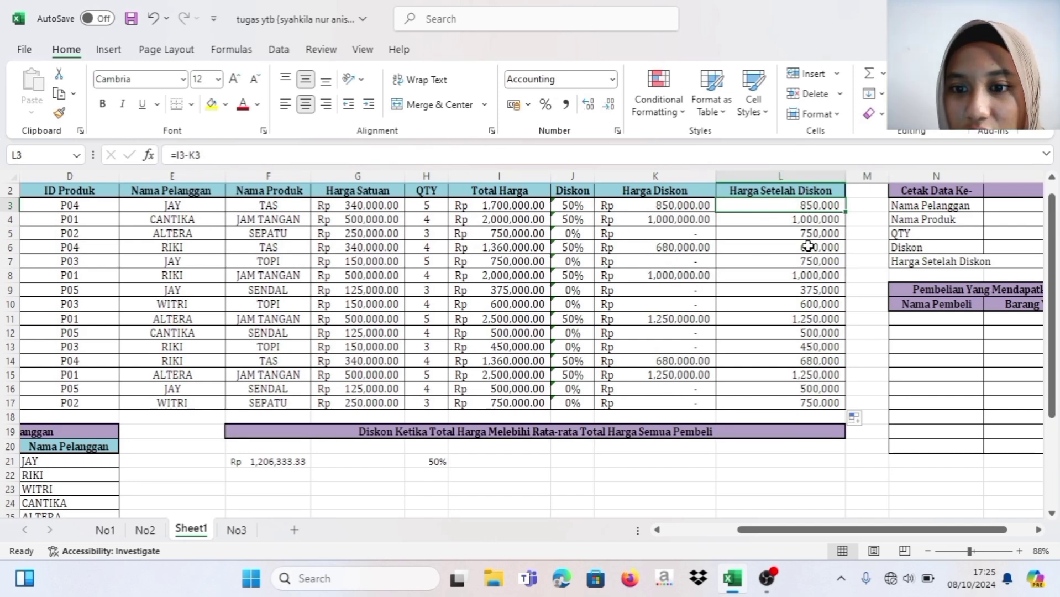
left_click(589, 238)
left_click(671, 234)
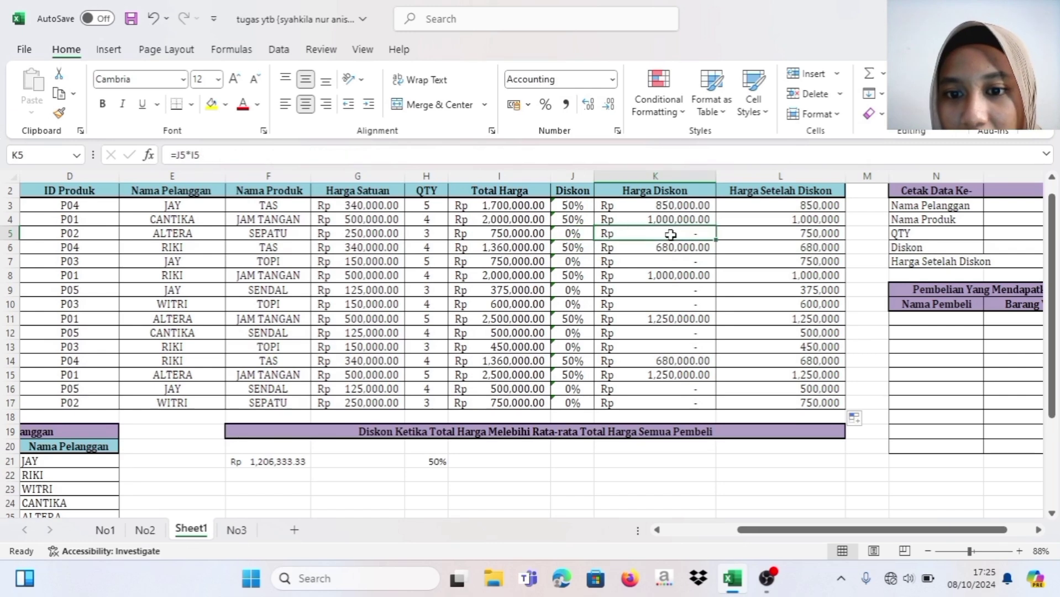
left_click(761, 233)
left_click(521, 235)
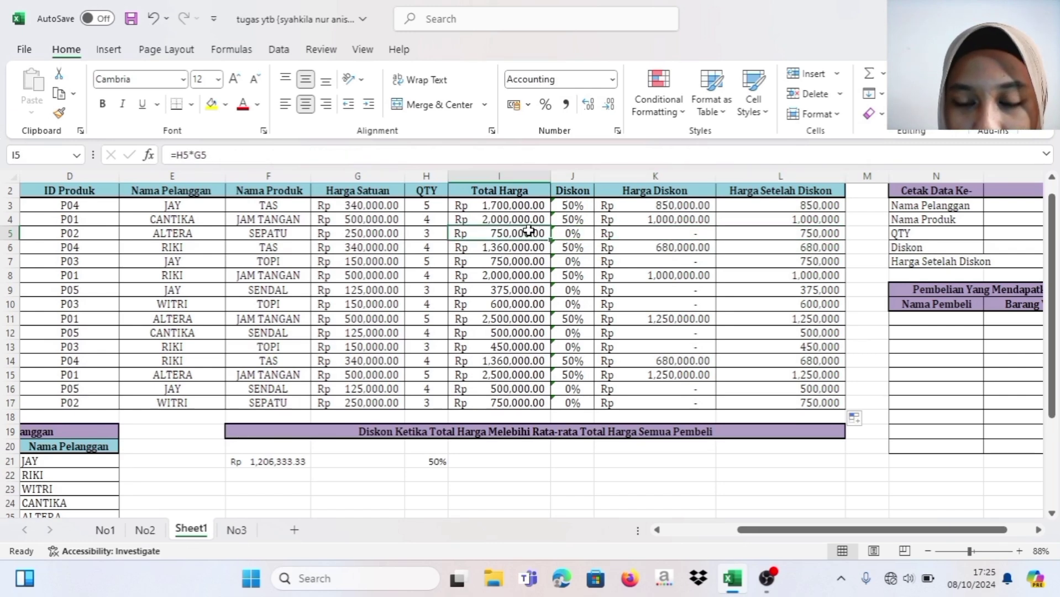
left_click(740, 234)
Step: Format the Harga Setelah Diskon values in L3:L17 as Accounting with the Rp symbol and 2 decimal places
left_click(773, 206)
left_click_drag(834, 213, 773, 401)
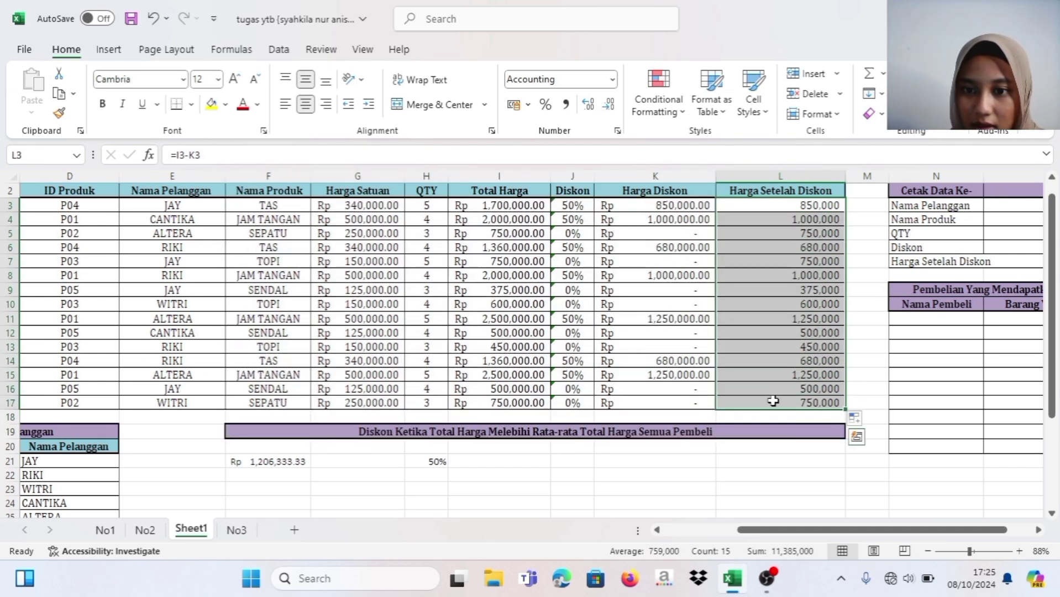
right_click(773, 401)
left_click(835, 453)
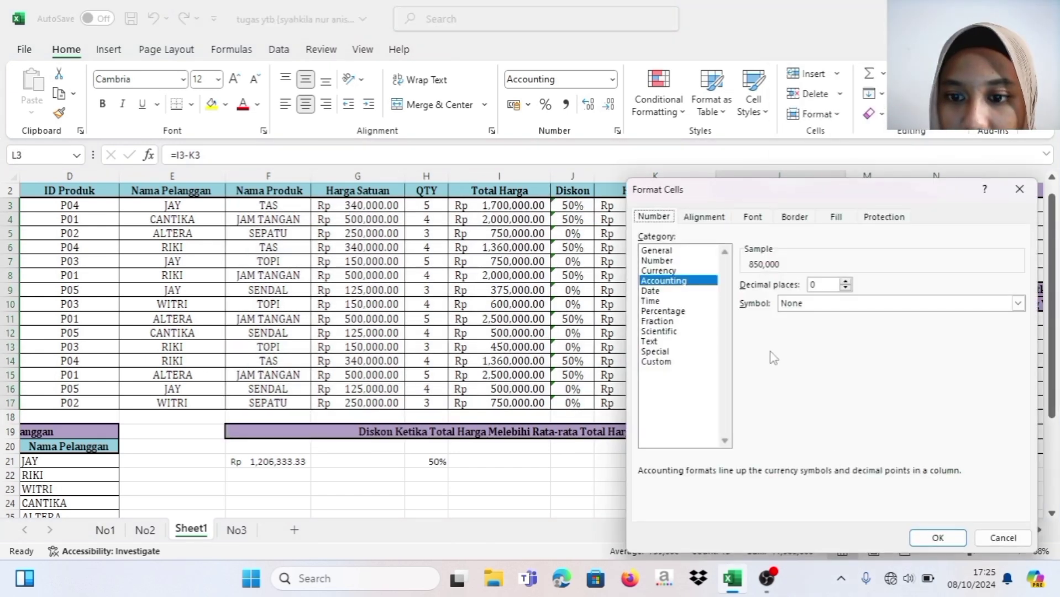
left_click(1019, 303)
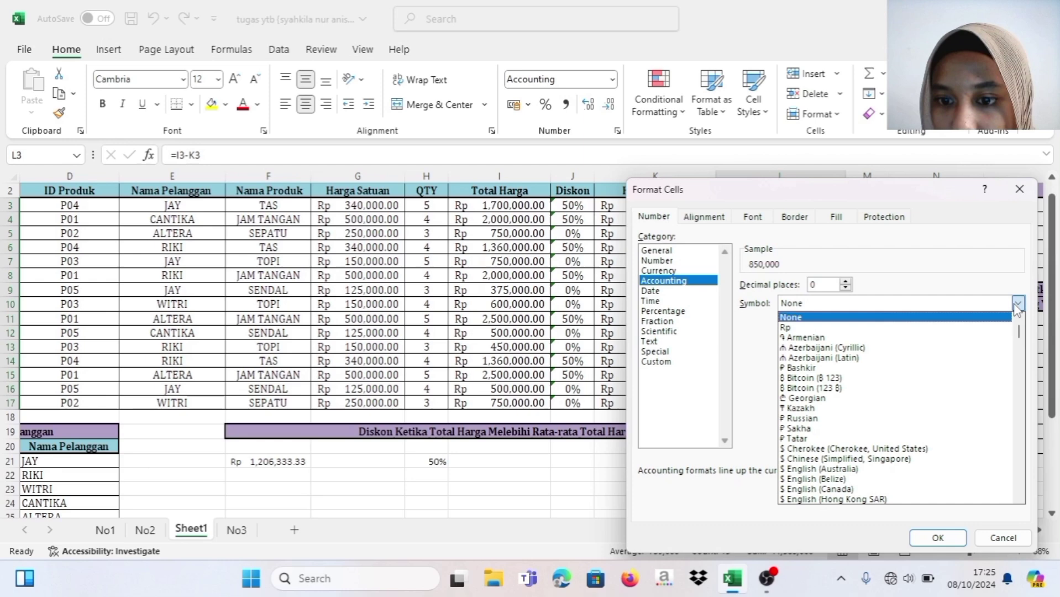
left_click(962, 325)
double_click(846, 281)
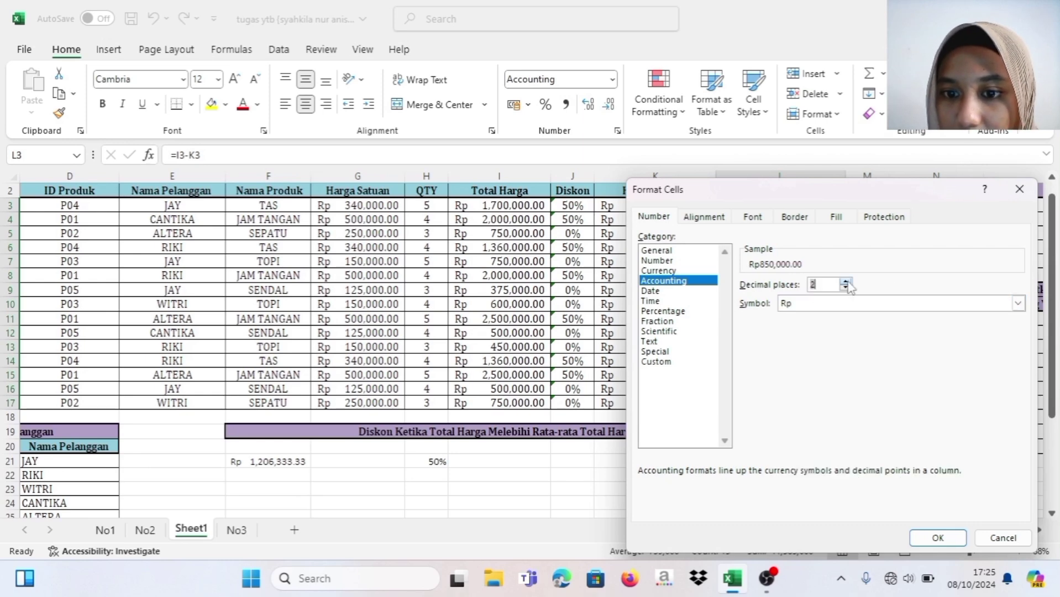
left_click(932, 538)
Step: Review the filled-in sales table, including the Harga Satuan and Total Harga formulas
left_click(778, 488)
scroll(778, 488, "left", 5)
scroll(778, 488, "down", 5)
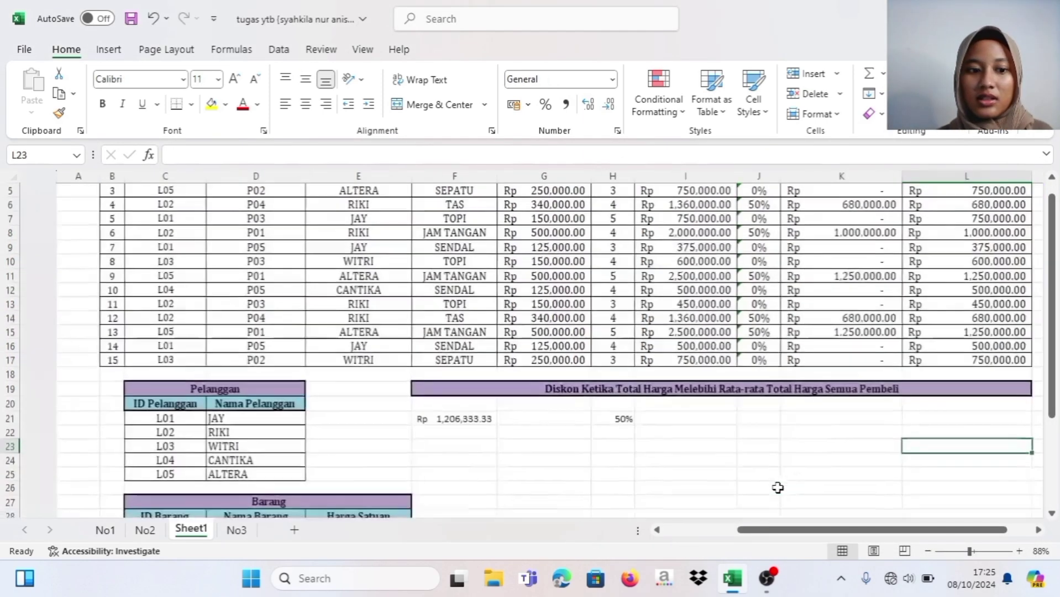
scroll(778, 487, "up", 8)
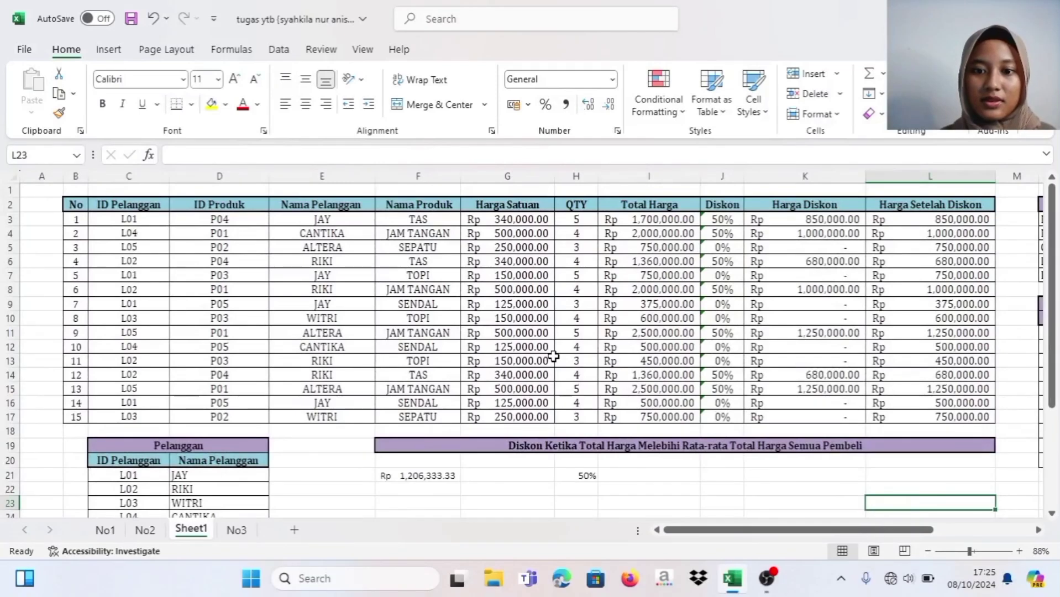
scroll(553, 357, "right", 3)
left_click(554, 356)
left_click(376, 346)
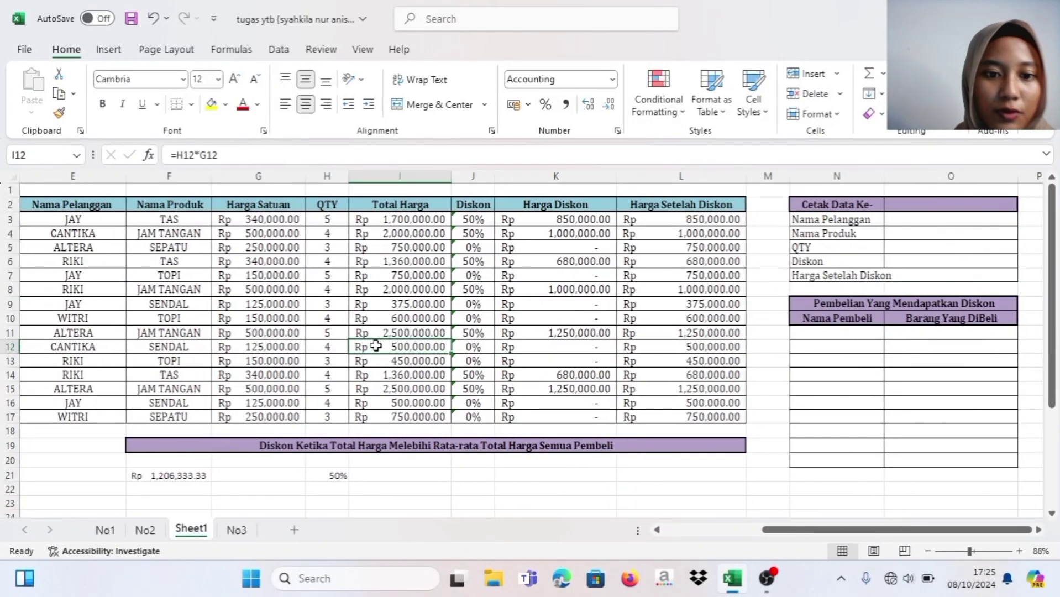
left_click(235, 278)
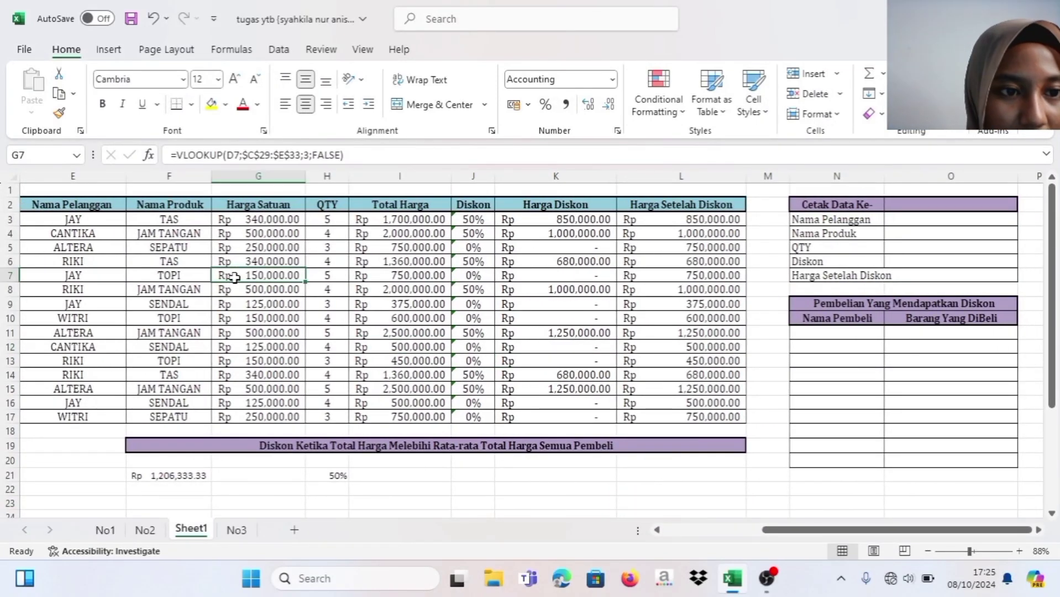
left_click(405, 236)
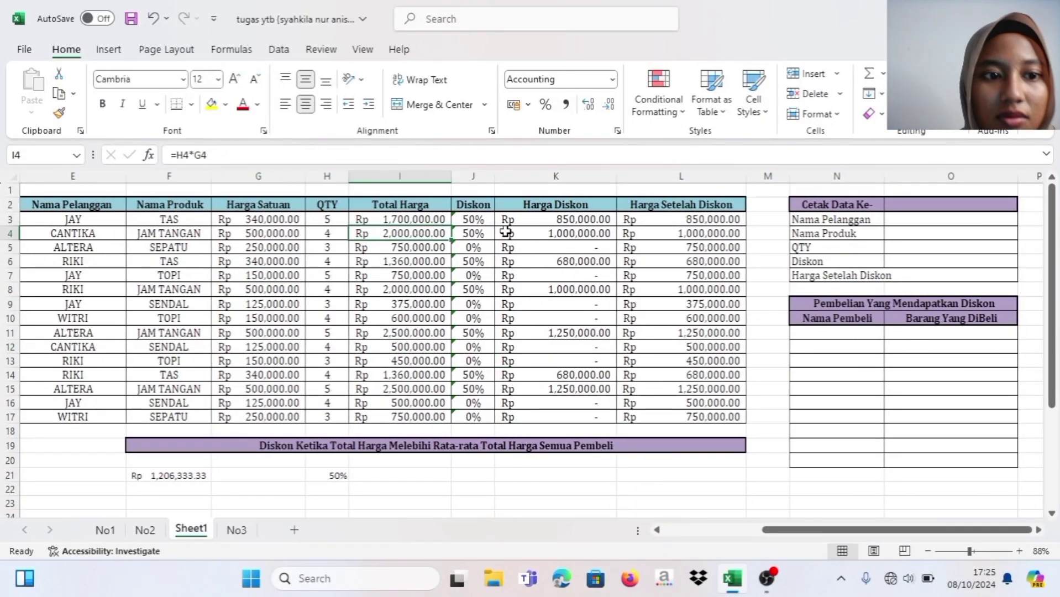
Step: Widen column N so the Harga Setelah Diskon label in the Cetak Data Ke- block fits its cell
left_click(839, 207)
scroll(921, 238, "right", 2)
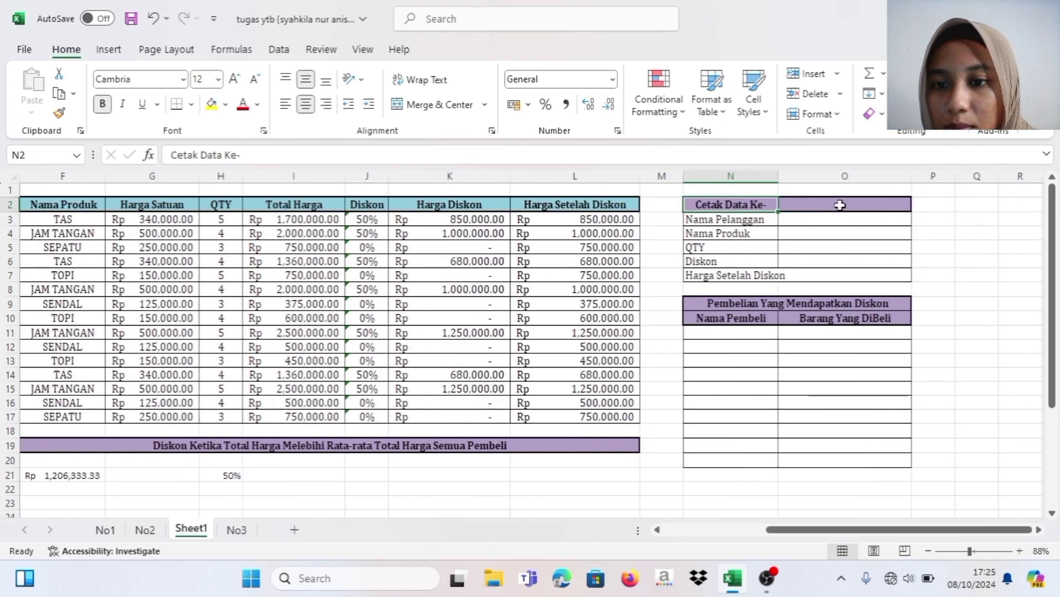
left_click(840, 206)
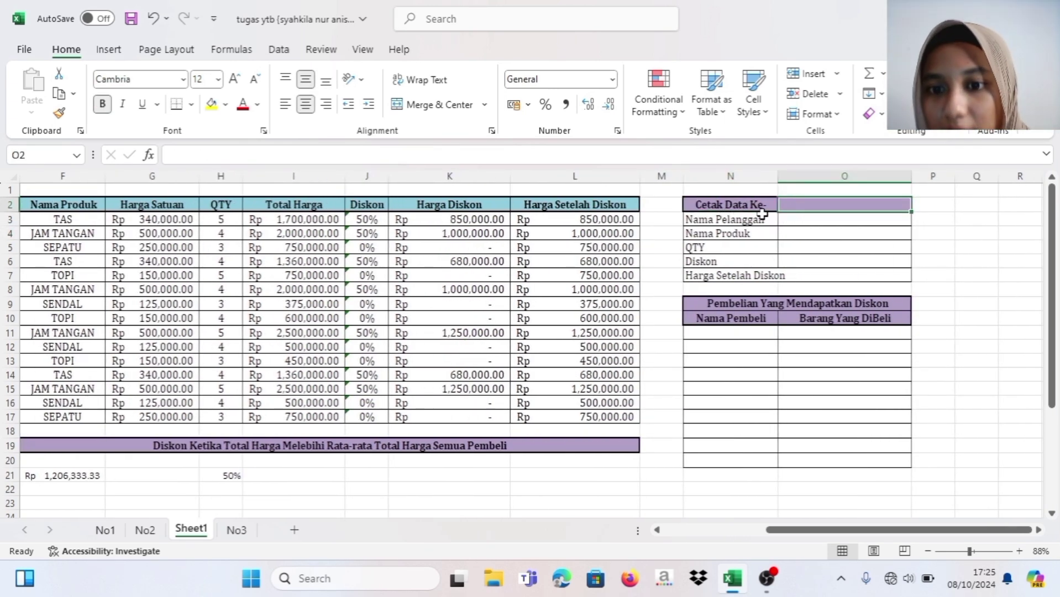
left_click(796, 232)
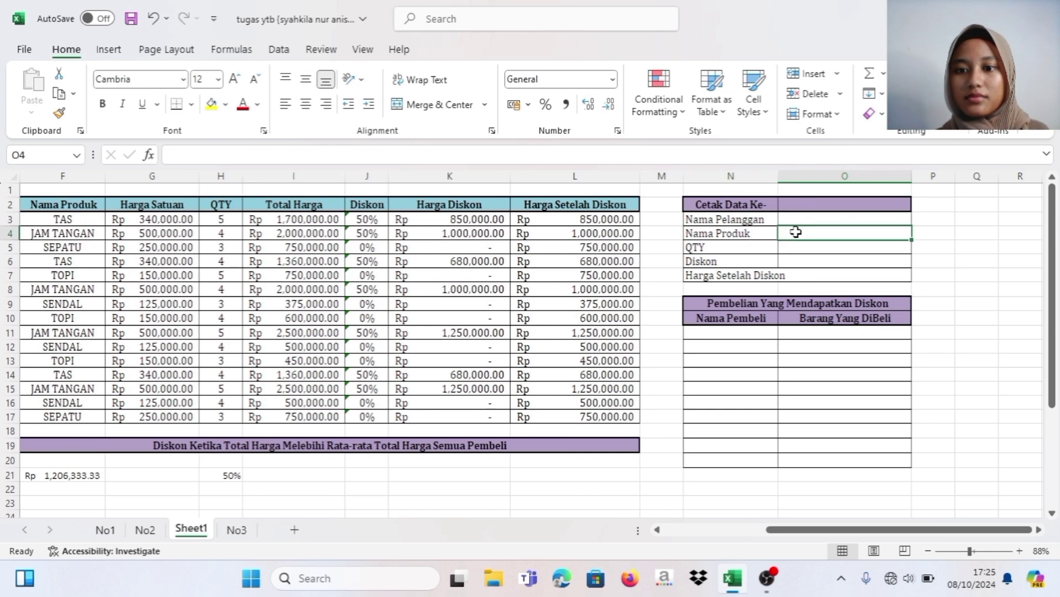
left_click_drag(779, 178, 807, 177)
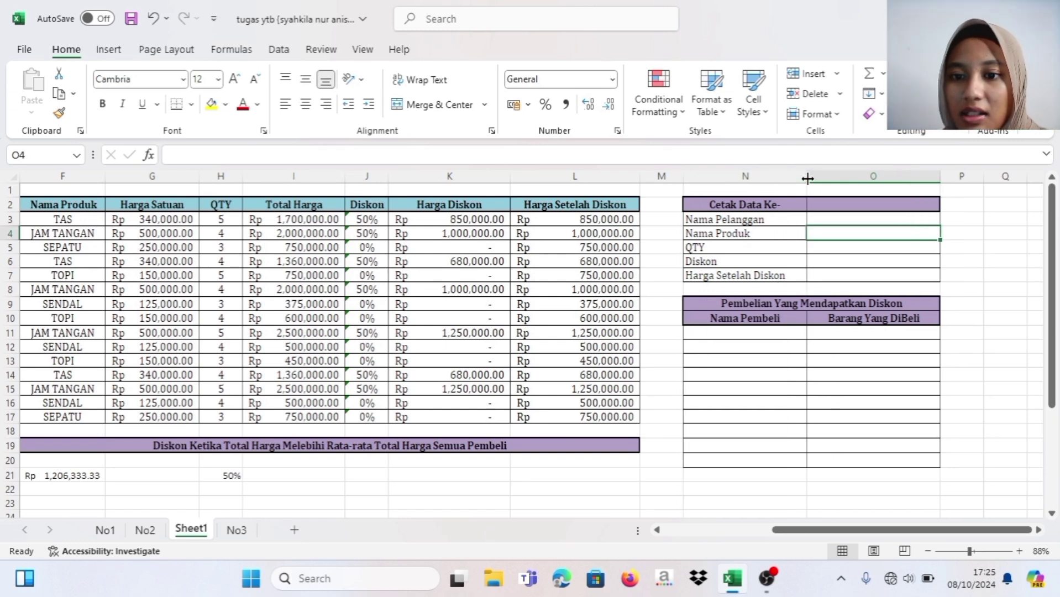
Step: Enter 1 in O2 as the record number for Cetak Data Ke-
left_click(839, 203)
type("1")
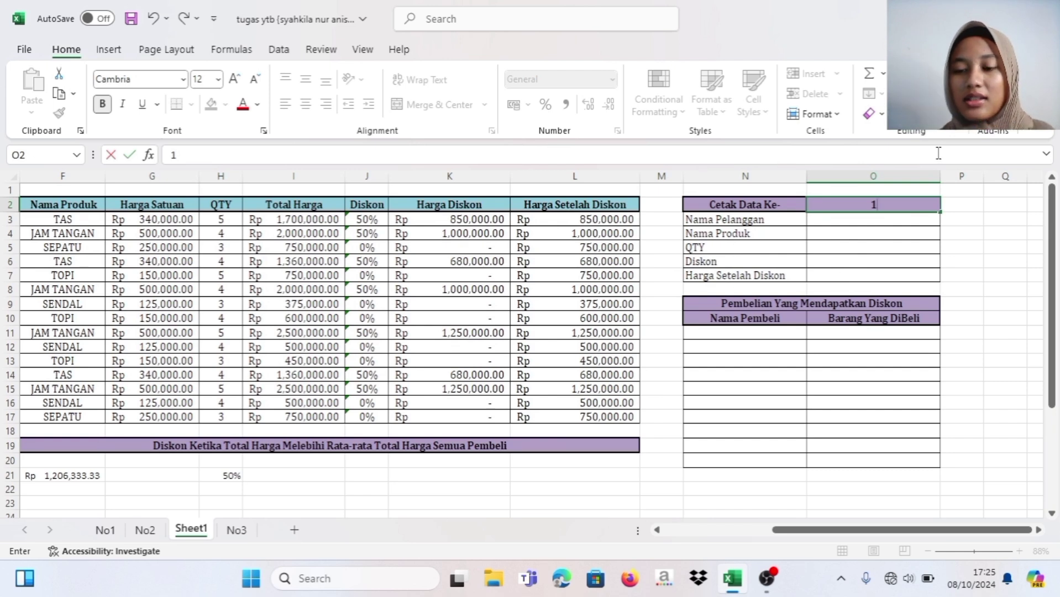
left_click(885, 224)
left_click(874, 208)
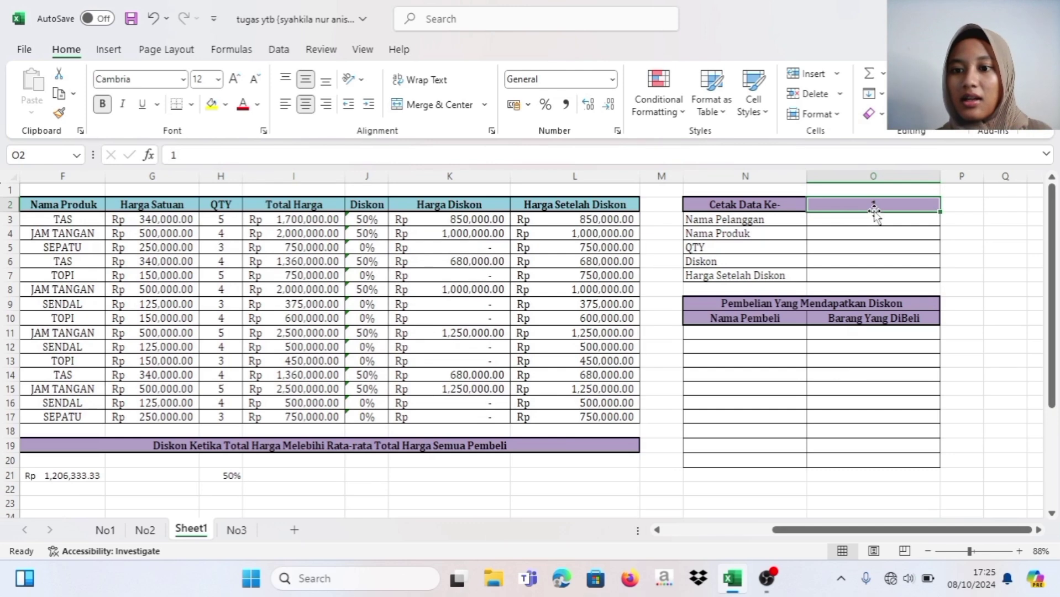
Step: Start a VLOOKUP in O3 for Nama Pelanggan with absolute lookup value $O$2 and absolute table range $B$2:$L$17
left_click(847, 218)
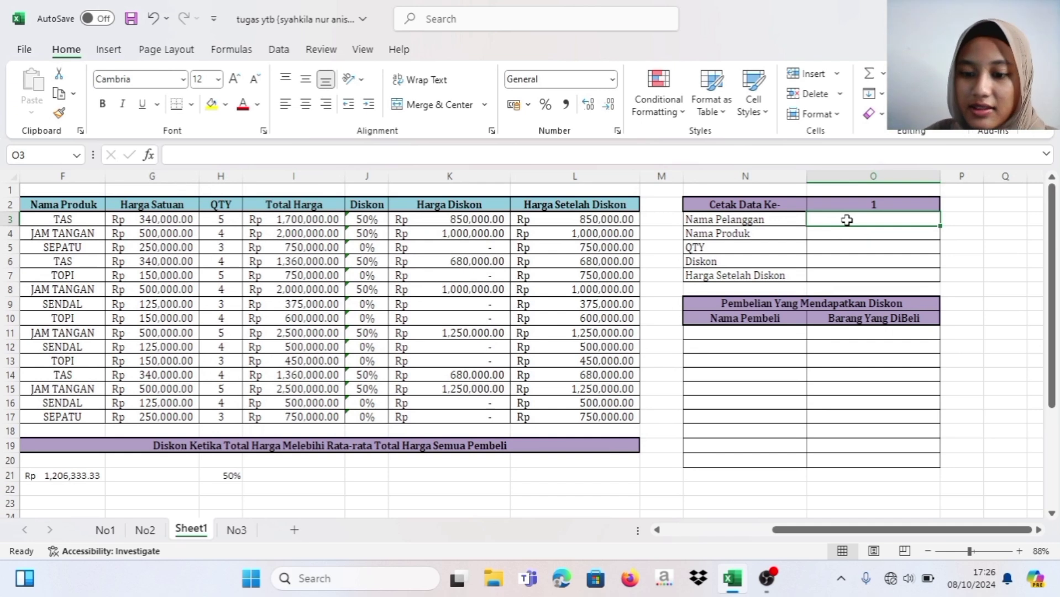
type("=v")
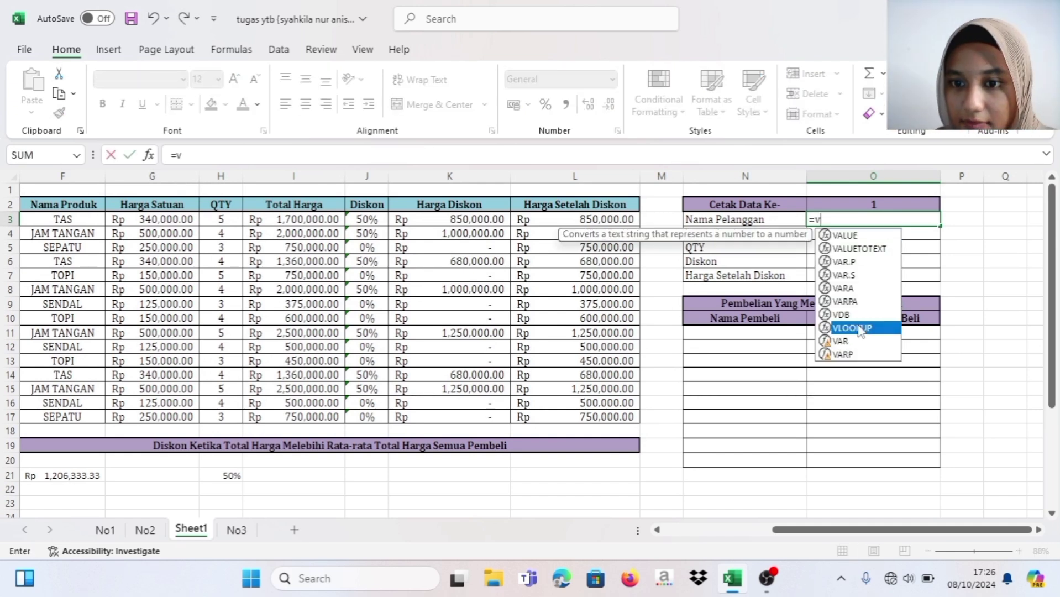
double_click(854, 328)
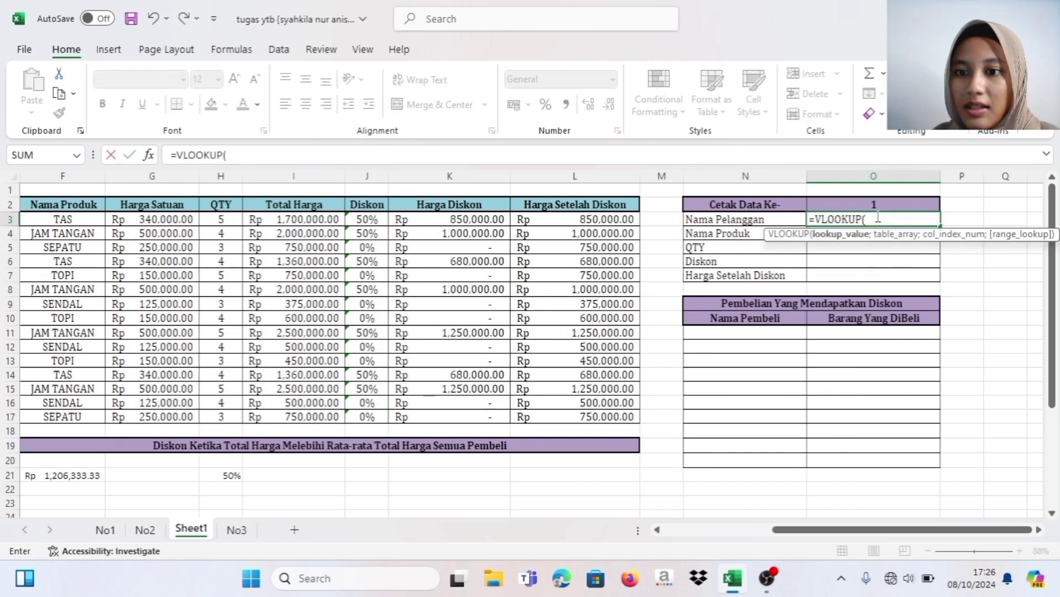
left_click(842, 204)
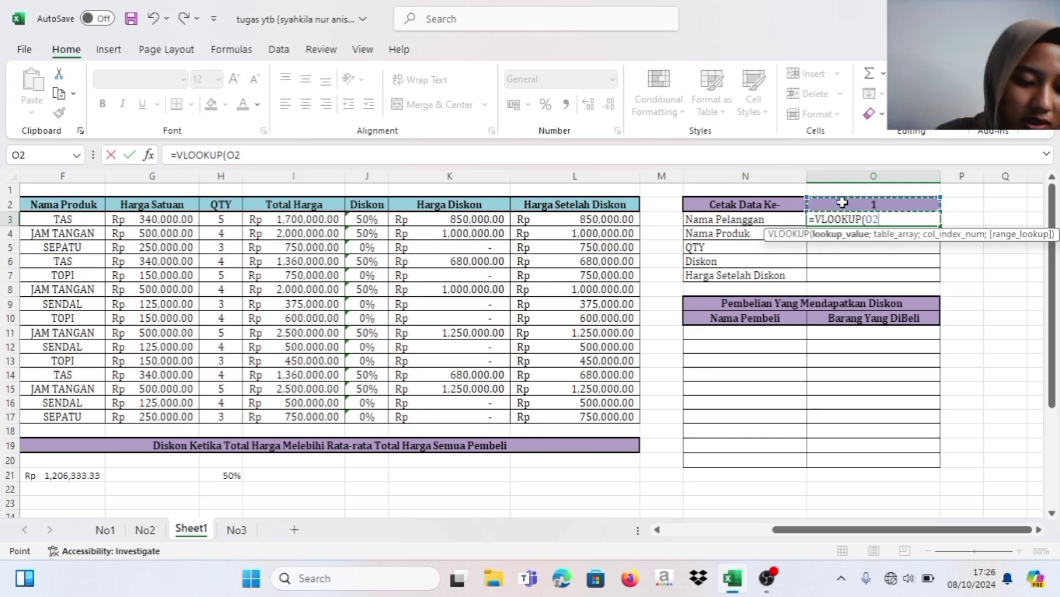
key("F4")
type(";")
scroll(331, 260, "left", 5)
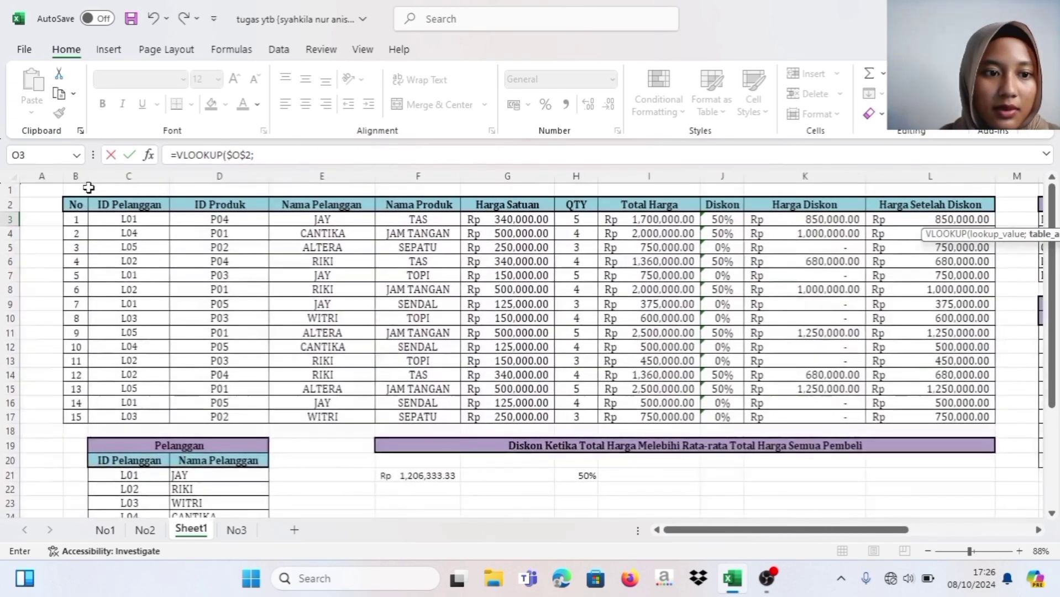
left_click_drag(74, 206, 918, 423)
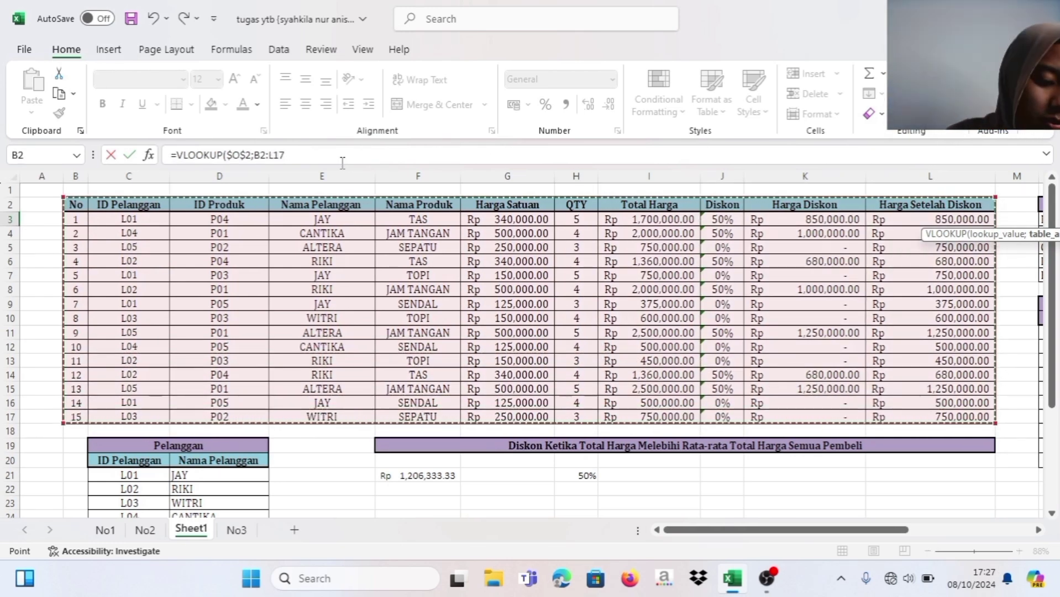
key("F4")
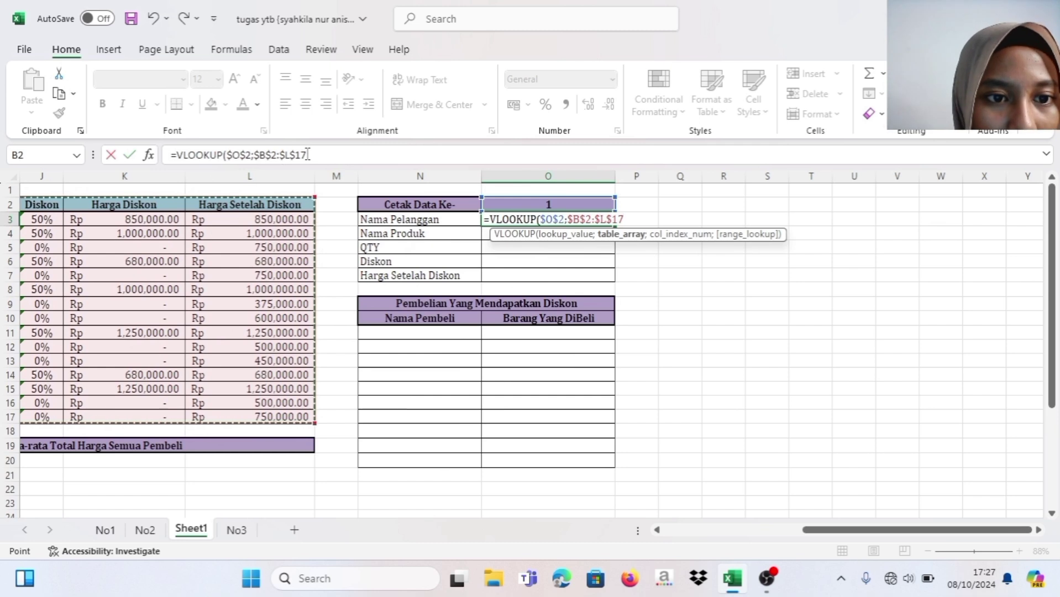
left_click(311, 154)
type(";")
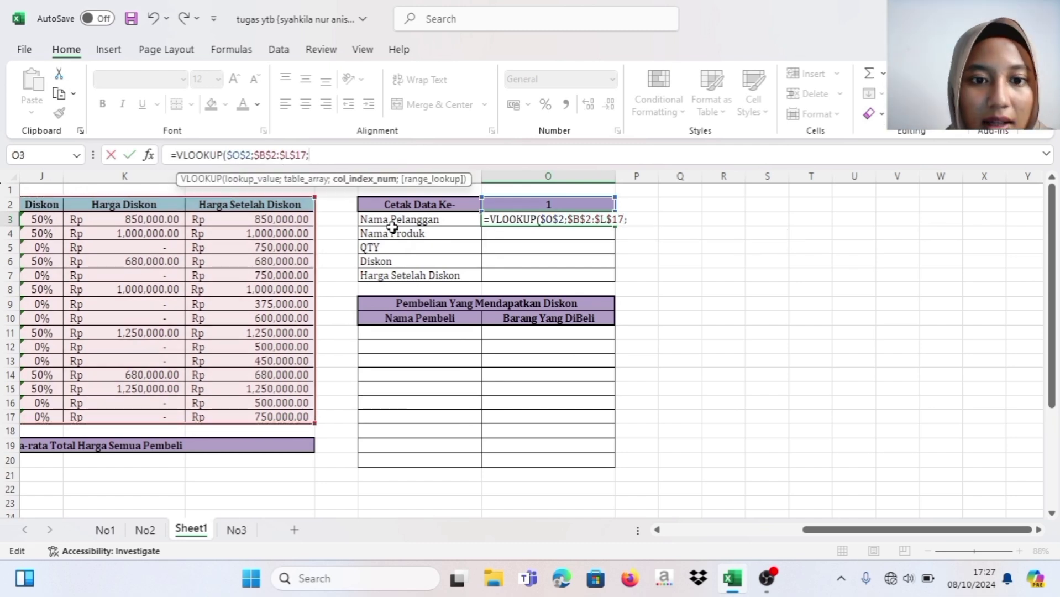
Step: Complete the O3 VLOOKUP with column index 4 and exact match FALSE, and copy the formula down through O7
scroll(392, 227, "left", 5)
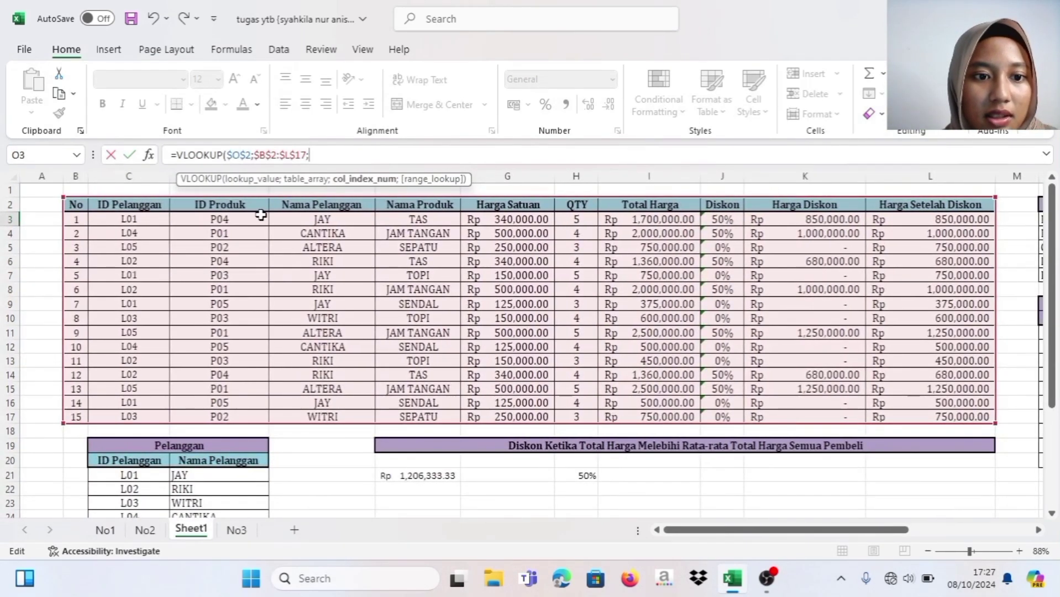
type("4")
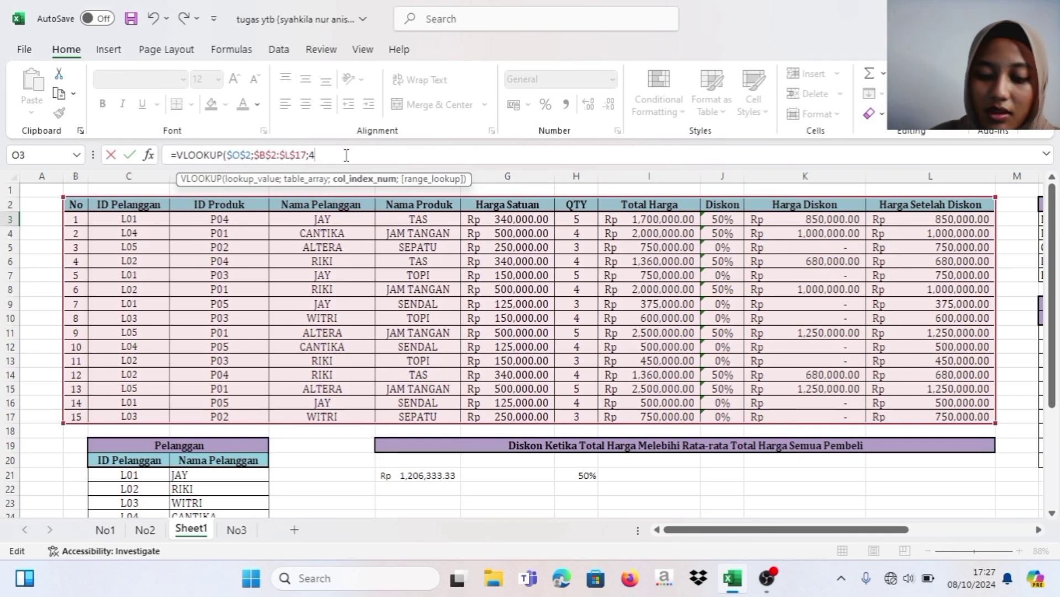
type(";")
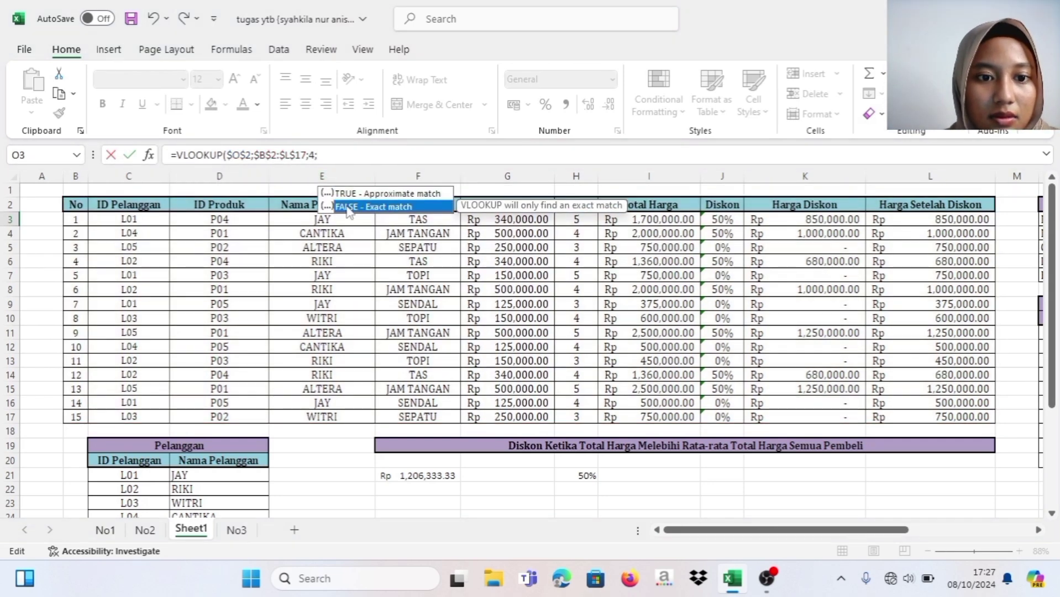
double_click(351, 209)
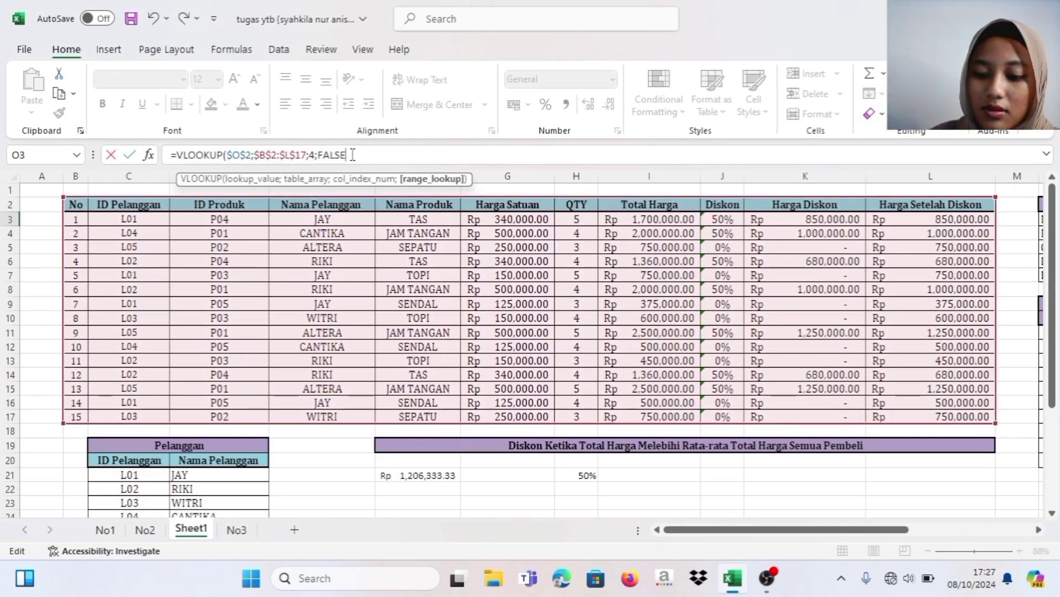
key("Return")
left_click(868, 220)
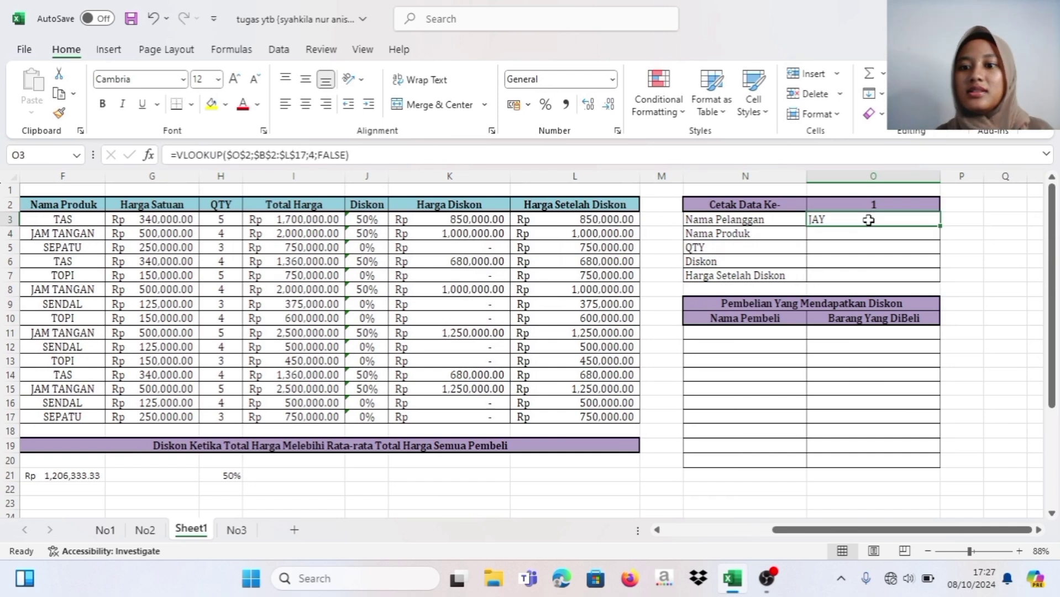
left_click_drag(940, 225, 937, 280)
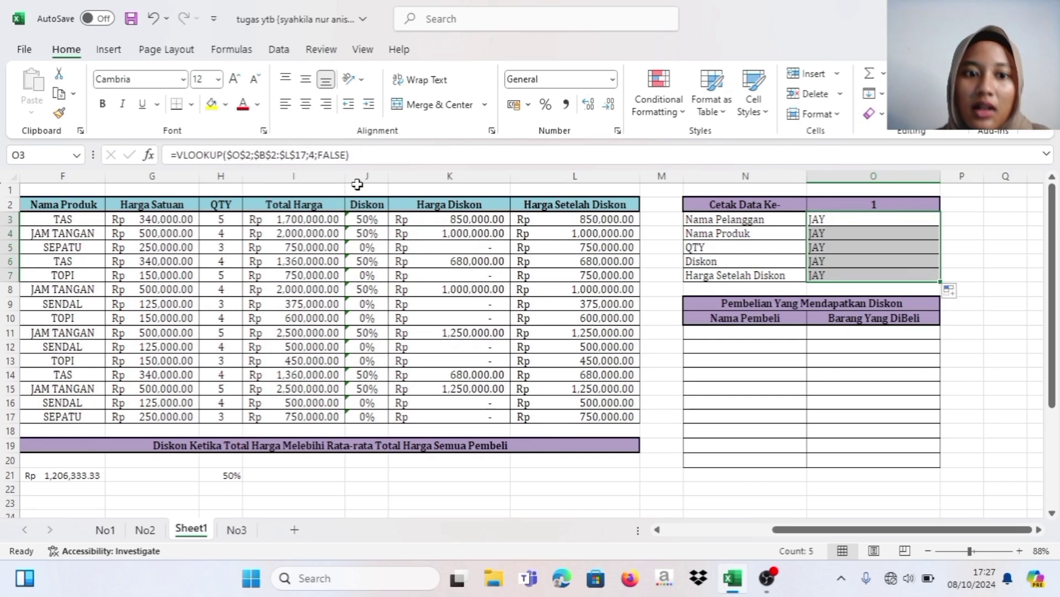
left_click(313, 156)
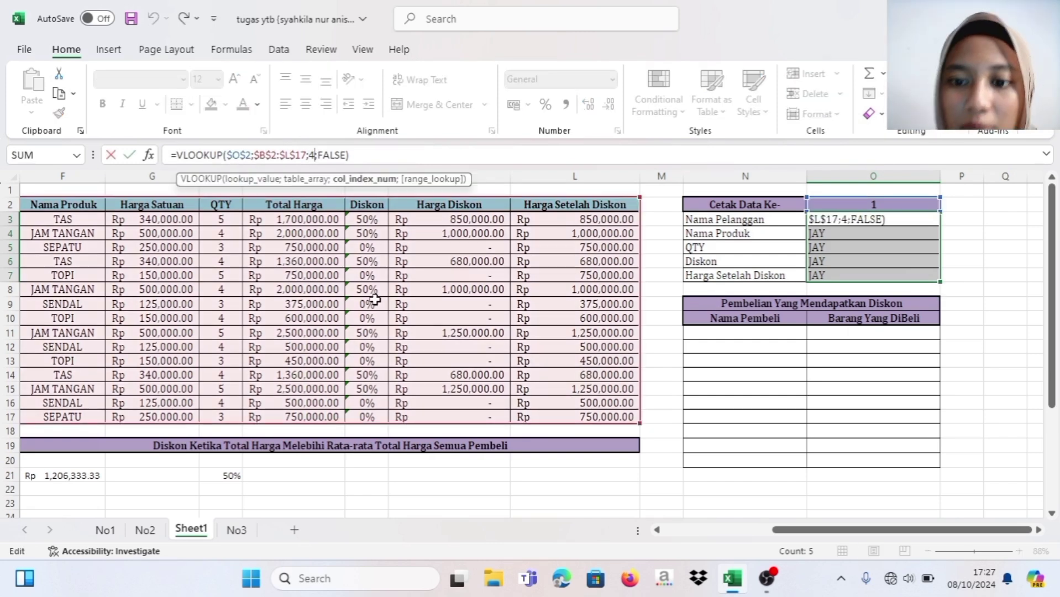
scroll(378, 298, "left", 5)
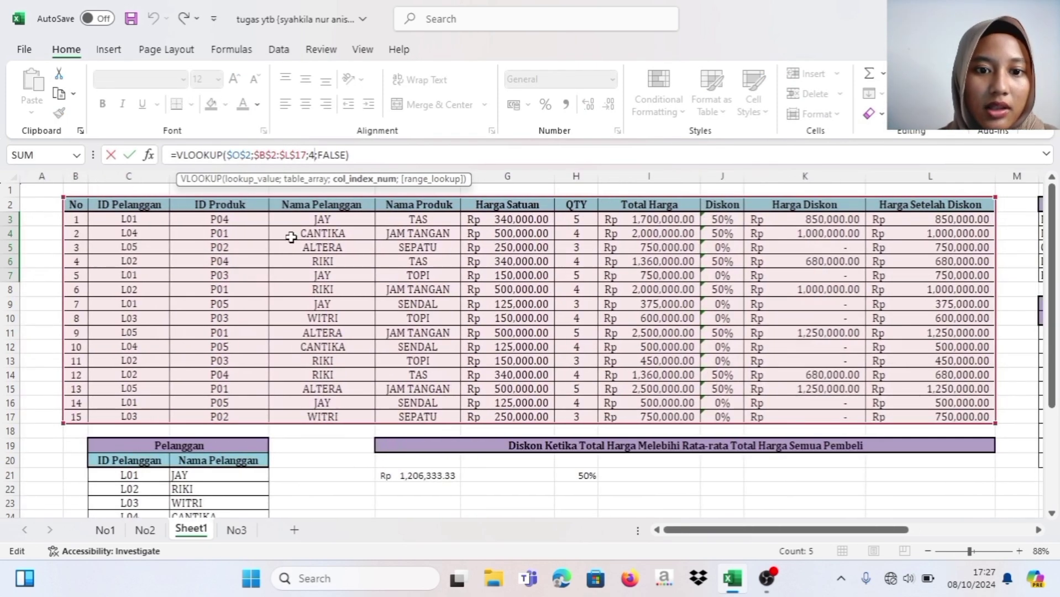
key("BackSpace")
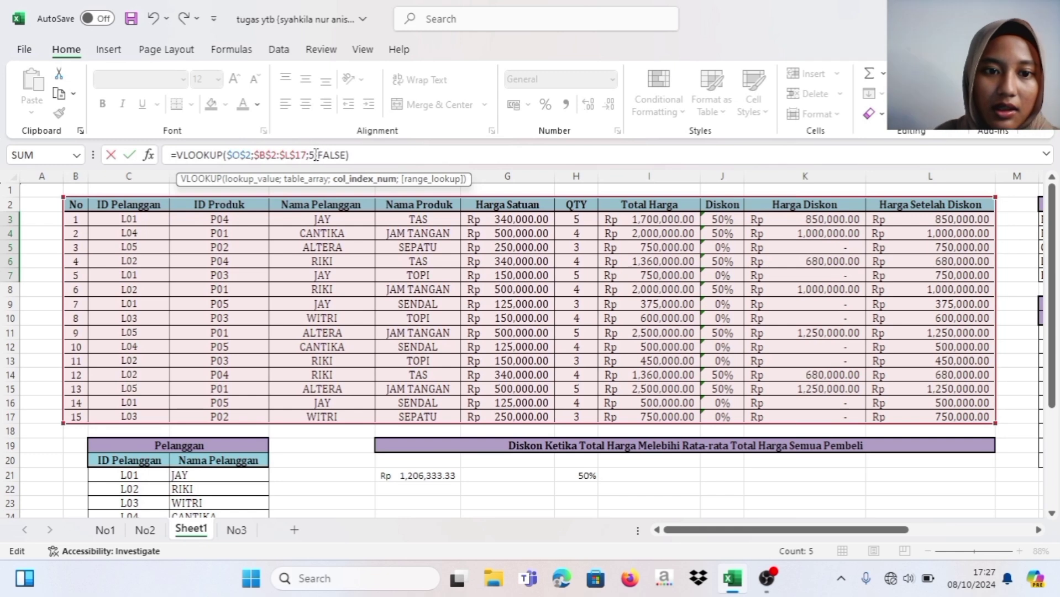
key("Return")
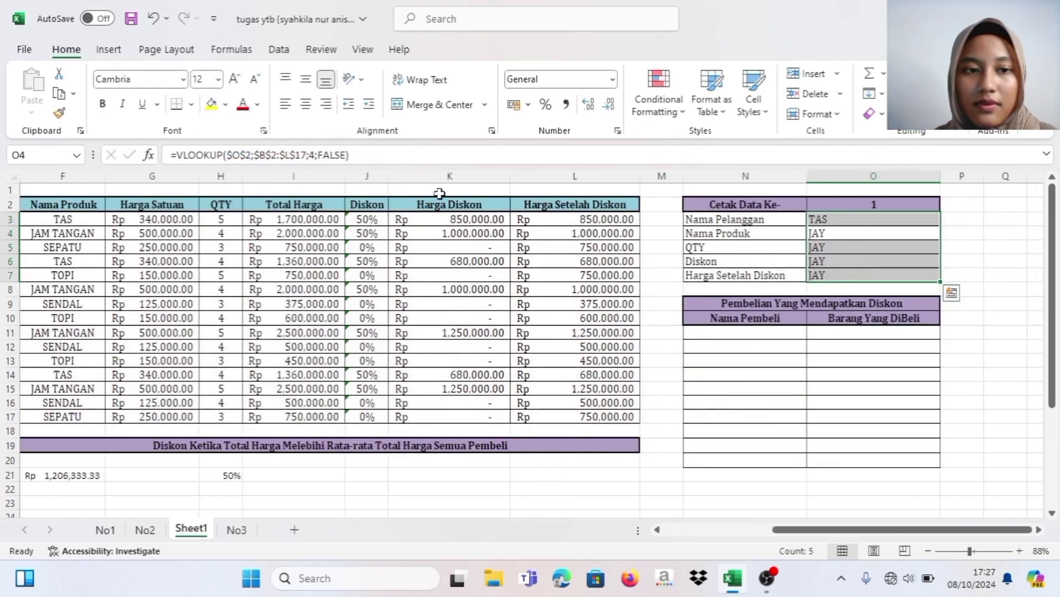
left_click(153, 18)
Step: Change the VLOOKUP column index in O4 to 5 for Nama Produk
left_click(970, 265)
left_click(861, 234)
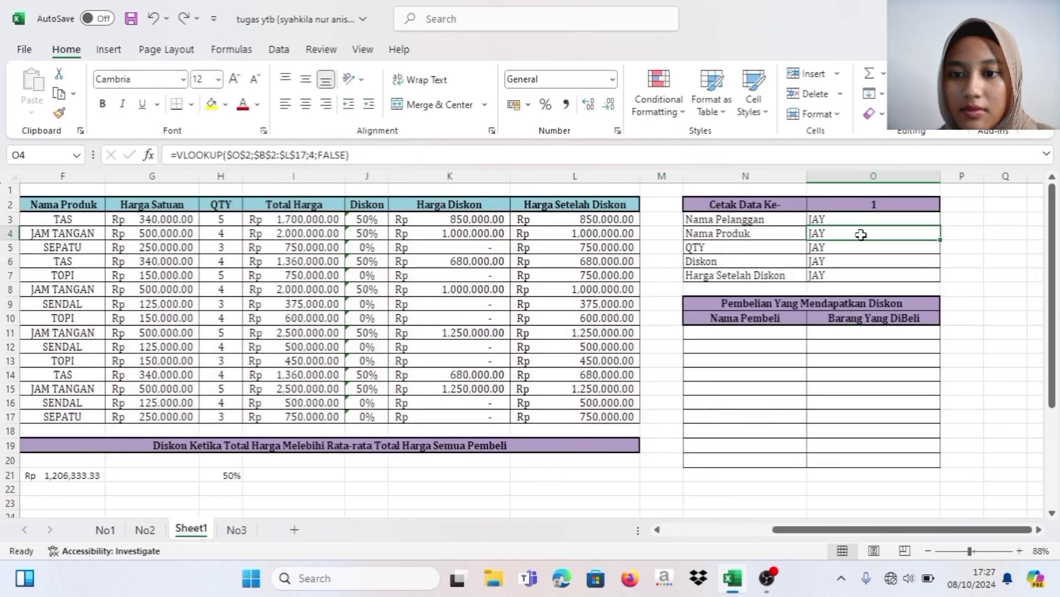
left_click(315, 155)
key("BackSpace")
type("5")
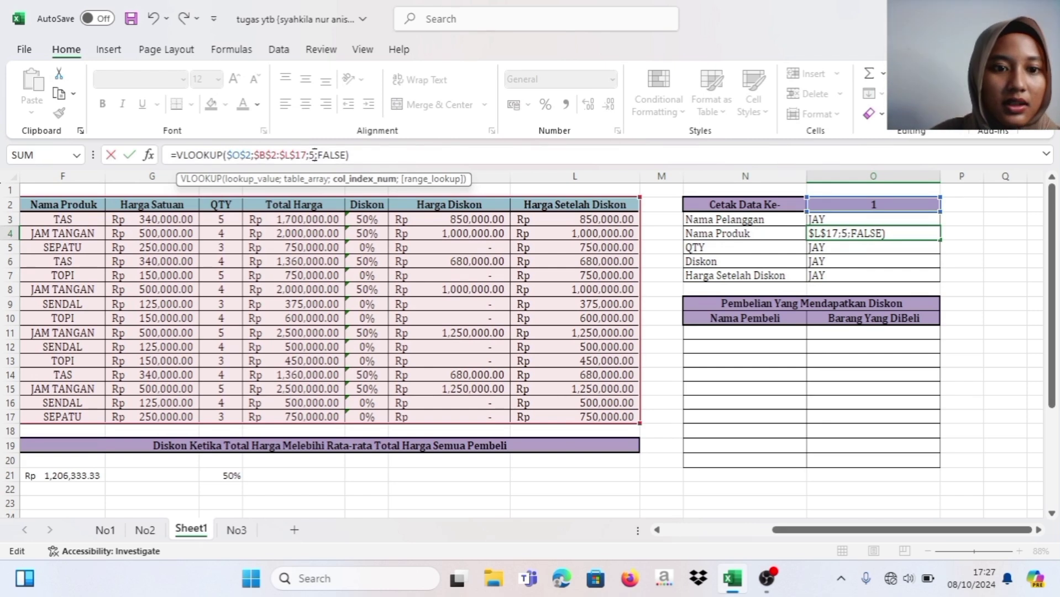
key("Return")
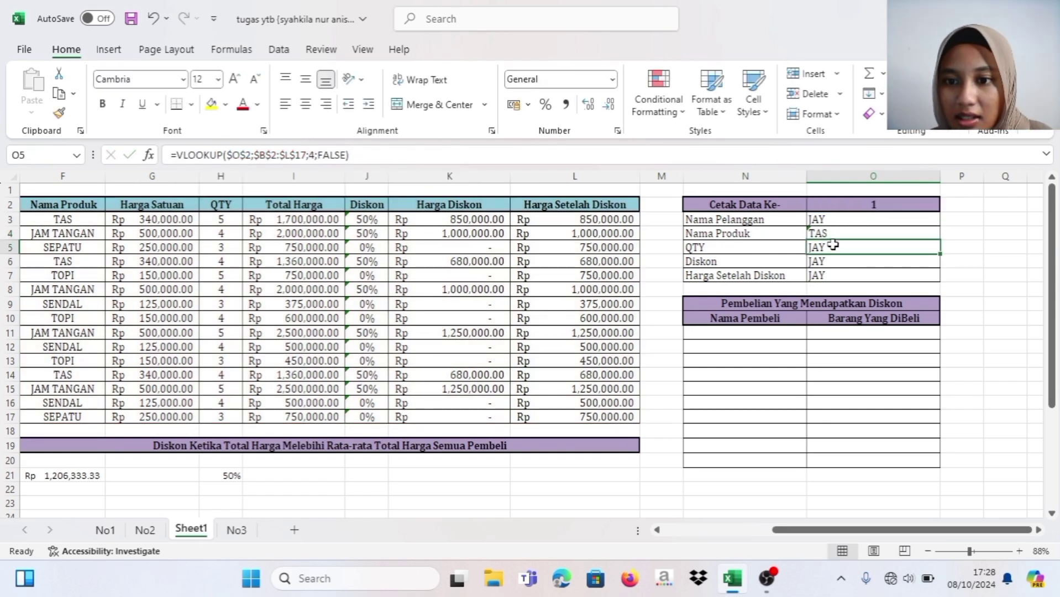
Step: Change the VLOOKUP column index in O5 to 7 for QTY
left_click(319, 154)
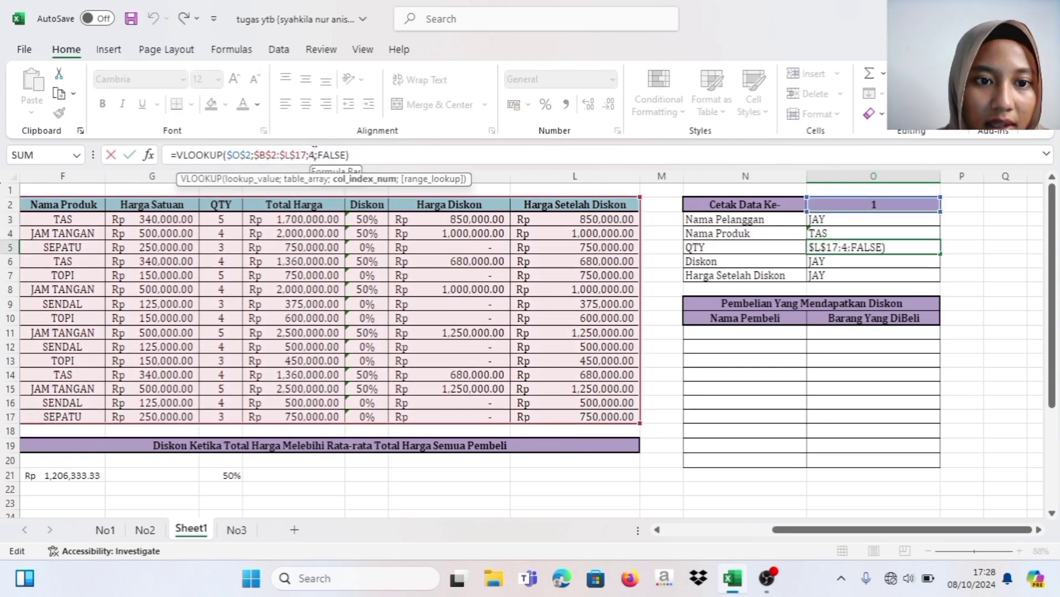
scroll(61, 266, "left", 2)
scroll(128, 268, "left", 3)
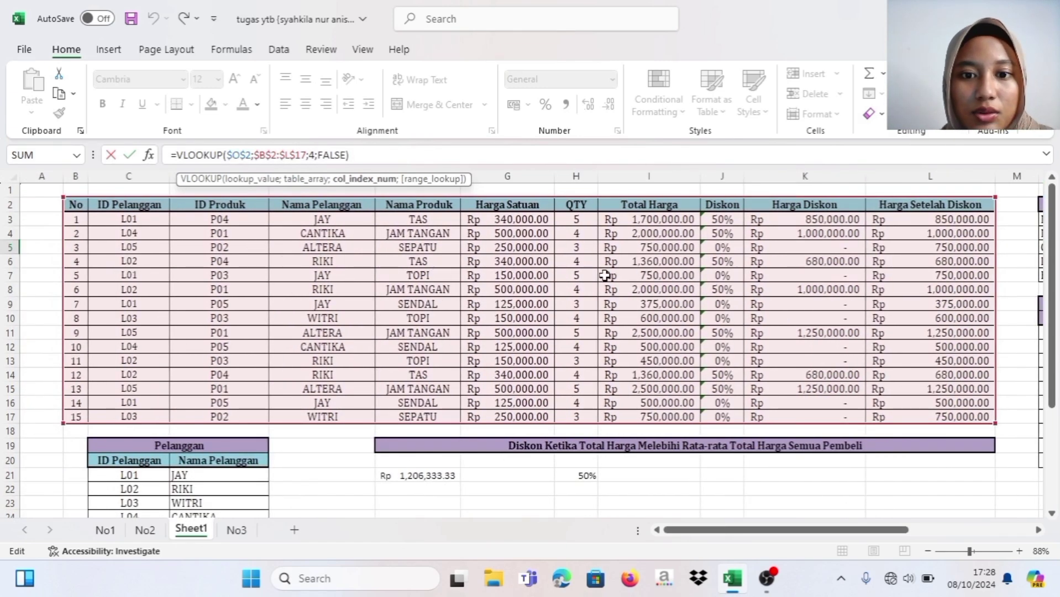
left_click(317, 155)
key("BackSpace")
type("7")
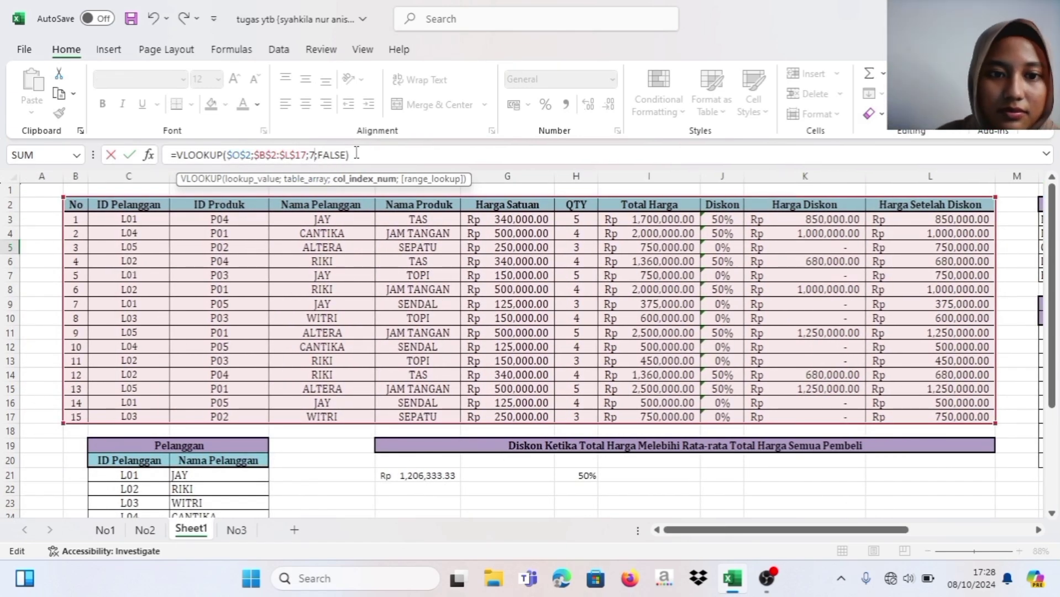
key("Escape")
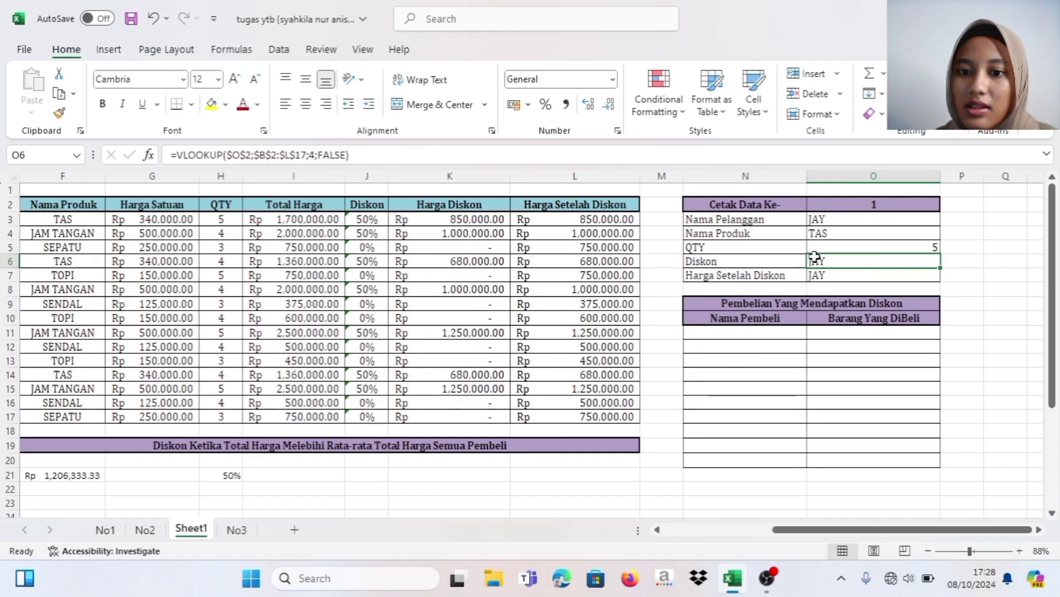
Step: Change the VLOOKUP column index in O6 to 9 for Diskon
left_click(317, 155)
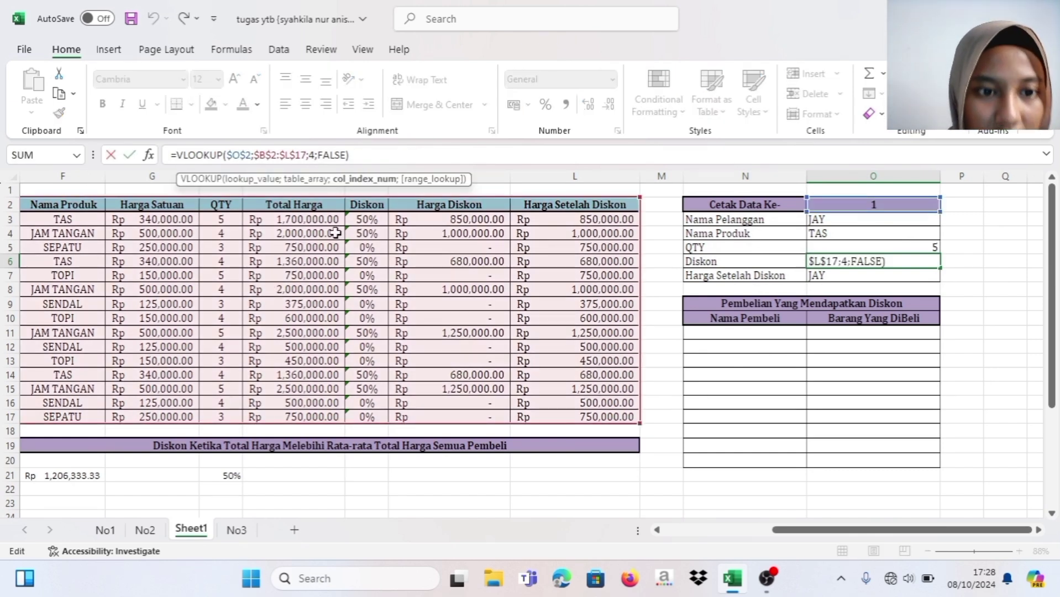
key("BackSpace")
type("9")
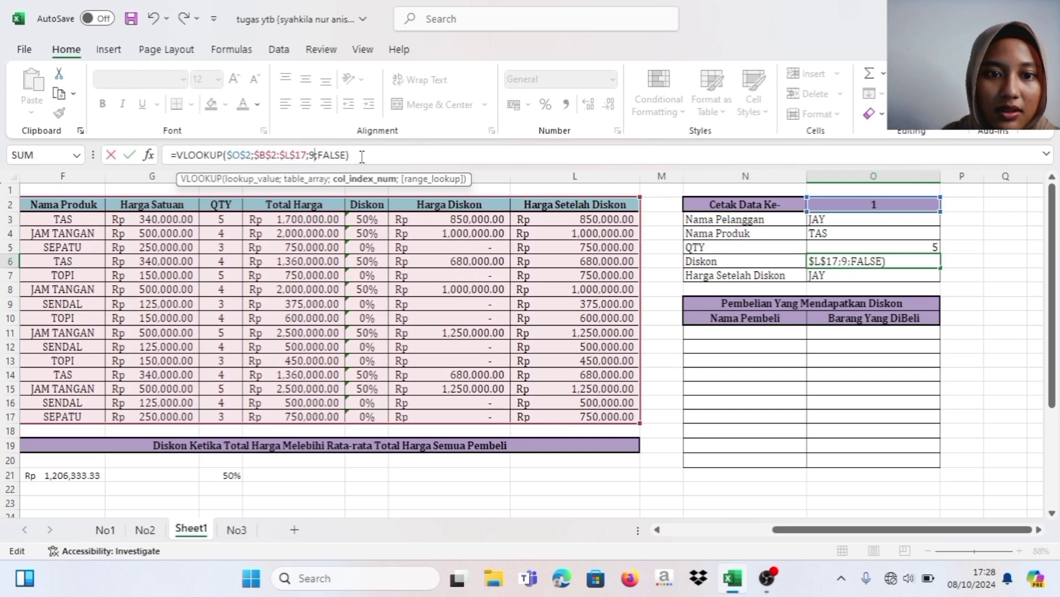
key("Return")
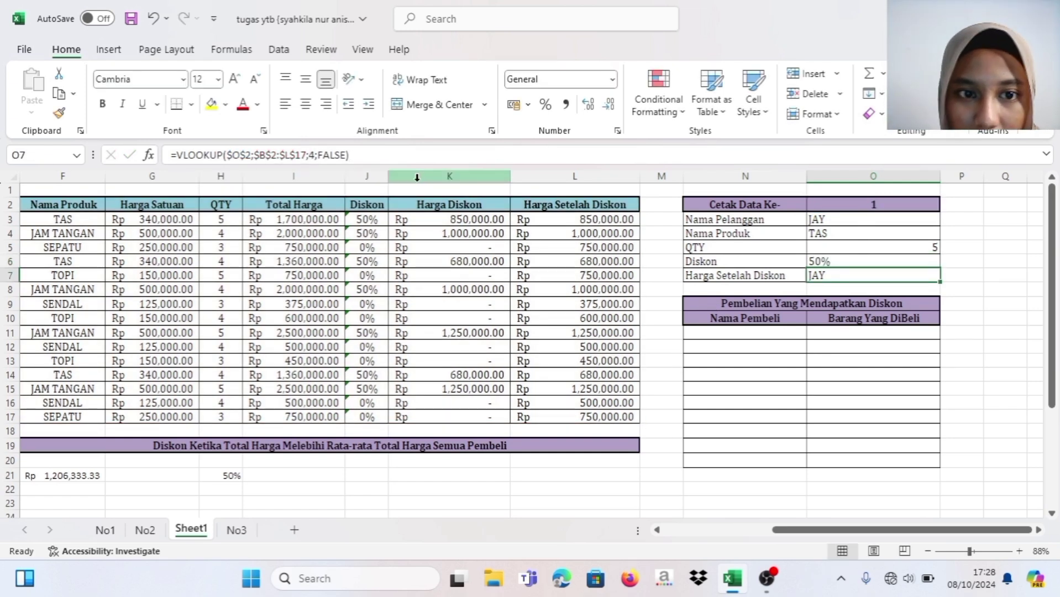
Step: Change the VLOOKUP column index in O7 to 11 for Harga Setelah Diskon
left_click(312, 155)
key("BackSpace")
type("11")
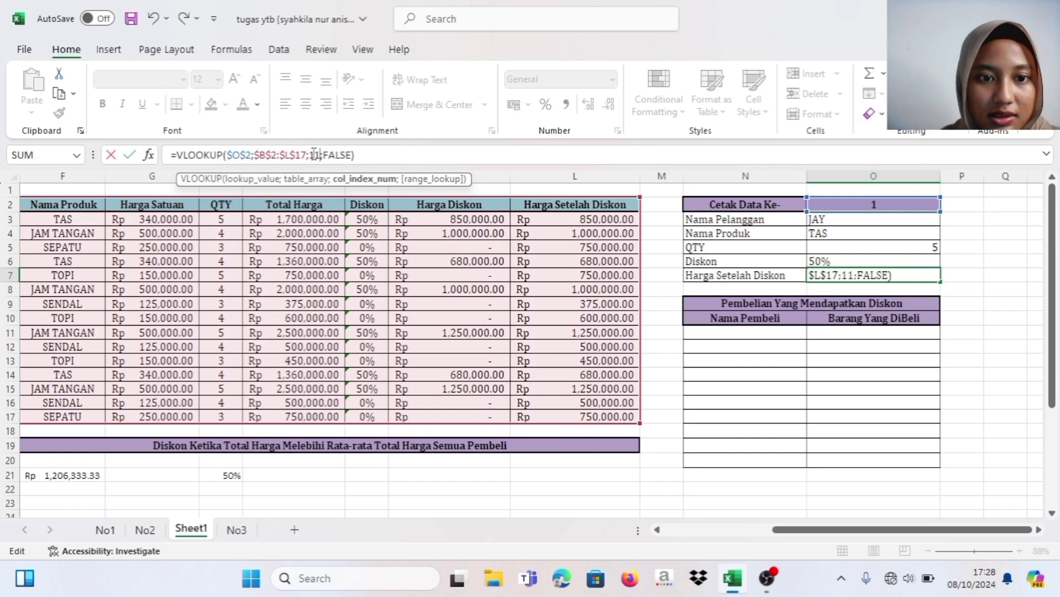
key("Return")
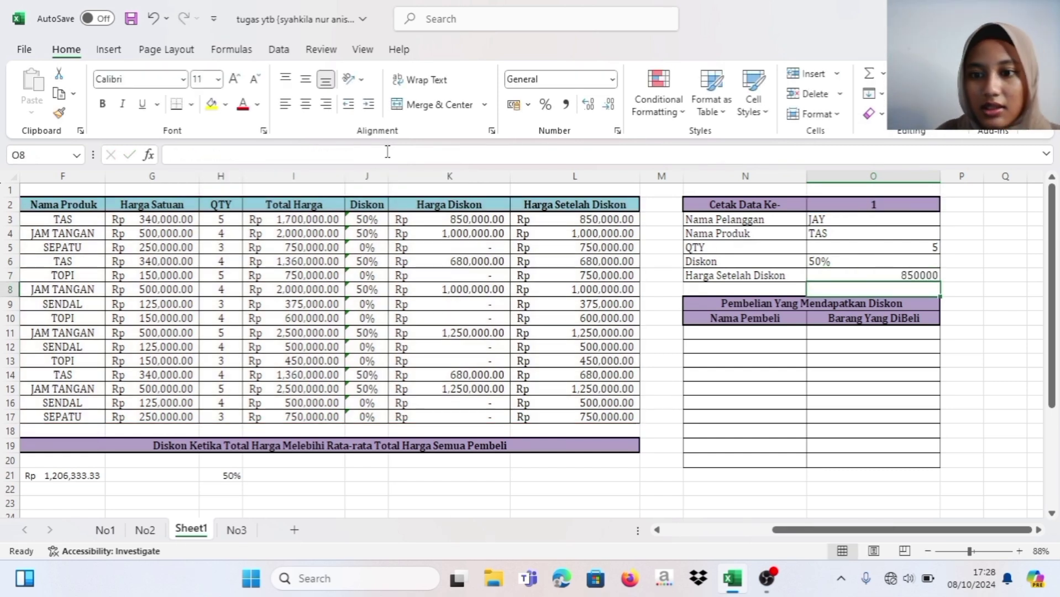
Step: Format the Harga Setelah Diskon result in O7 as Accounting with the Rp symbol and 2 decimal places
right_click(854, 278)
left_click(909, 454)
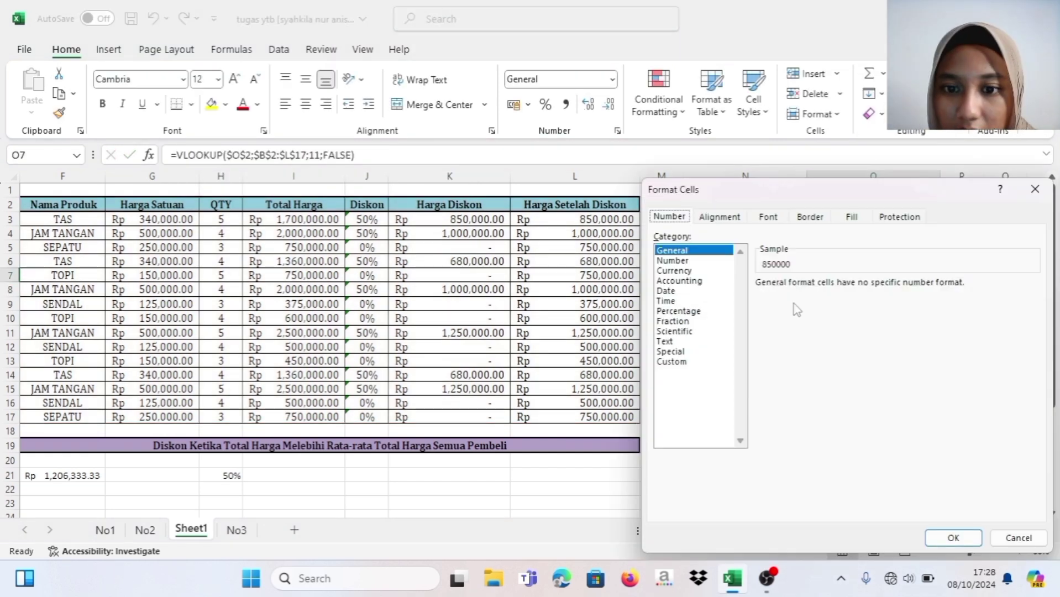
left_click(681, 281)
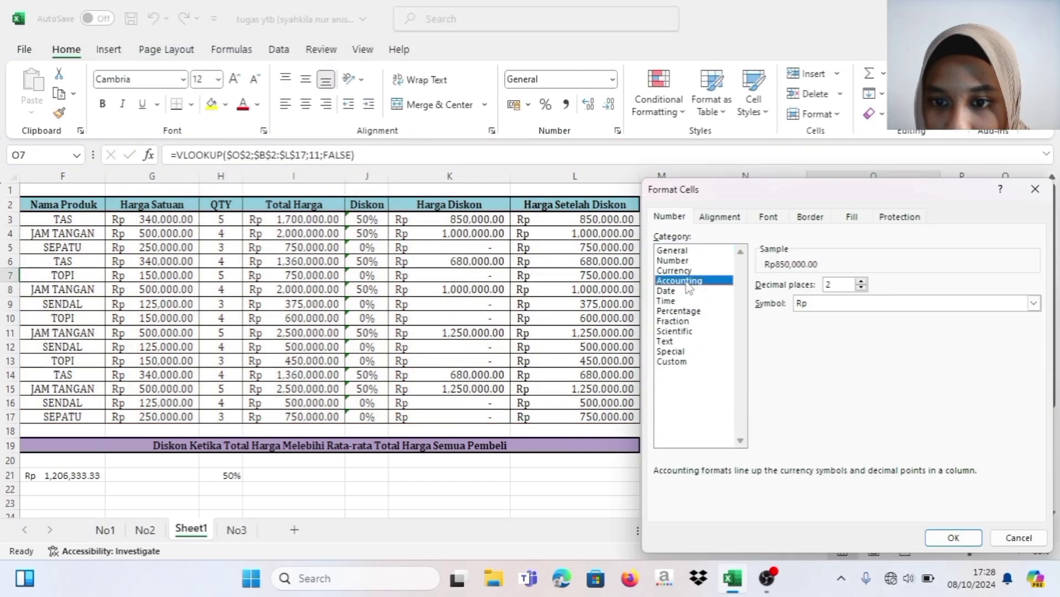
left_click(1032, 305)
left_click(978, 324)
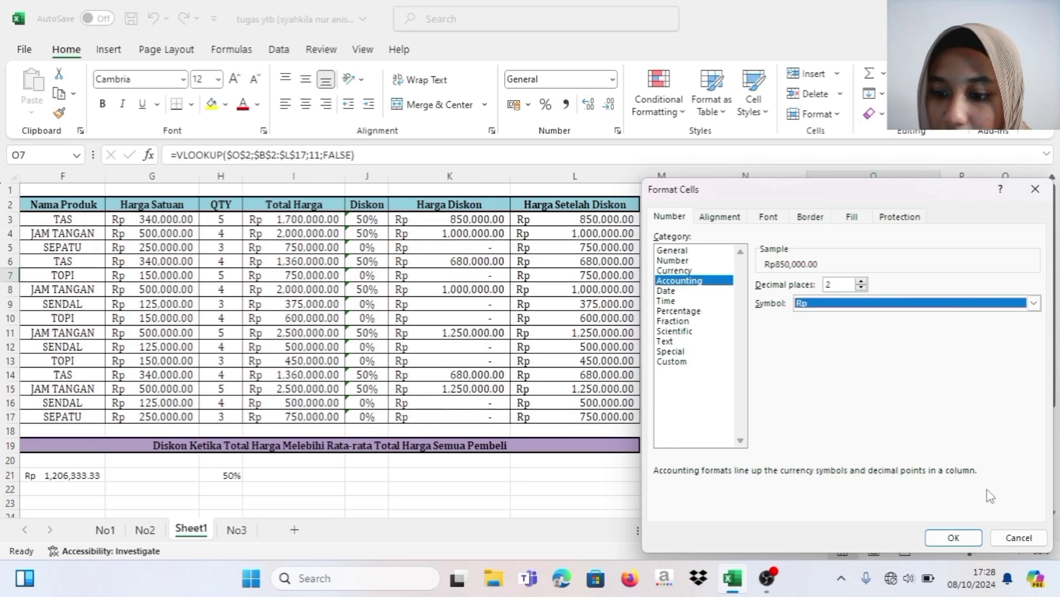
left_click(954, 537)
Step: Set the Cetak Data Ke- record number in O2 to 2 to test the lookup block
left_click(874, 203)
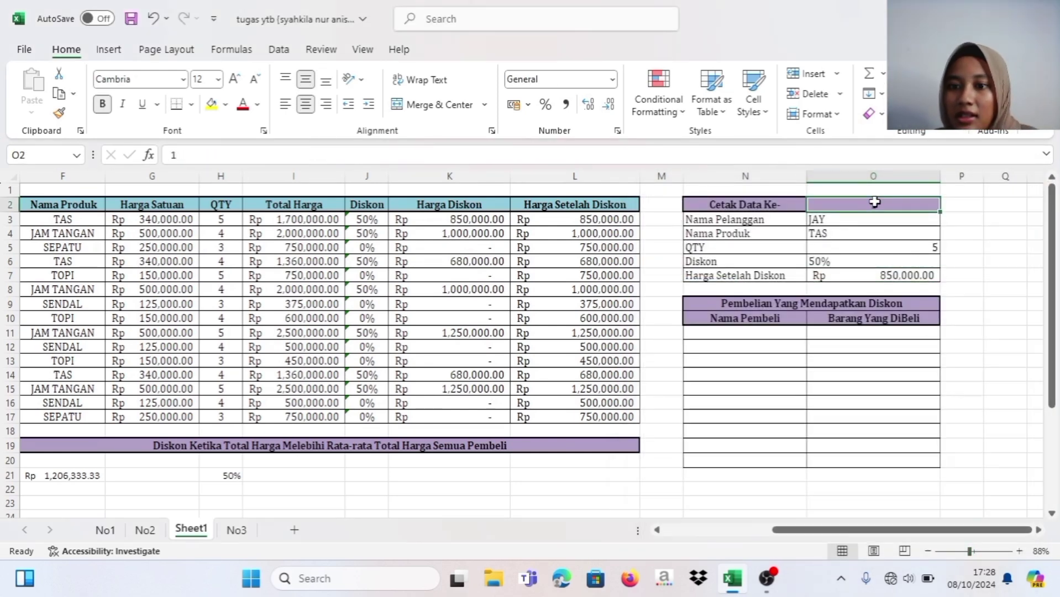
left_click(295, 156)
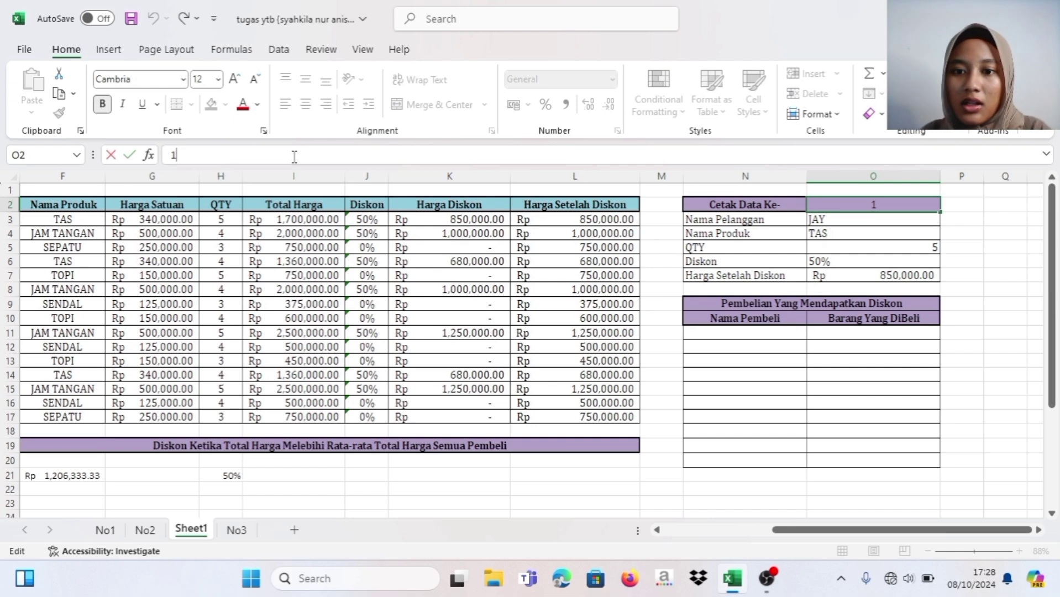
key("Return")
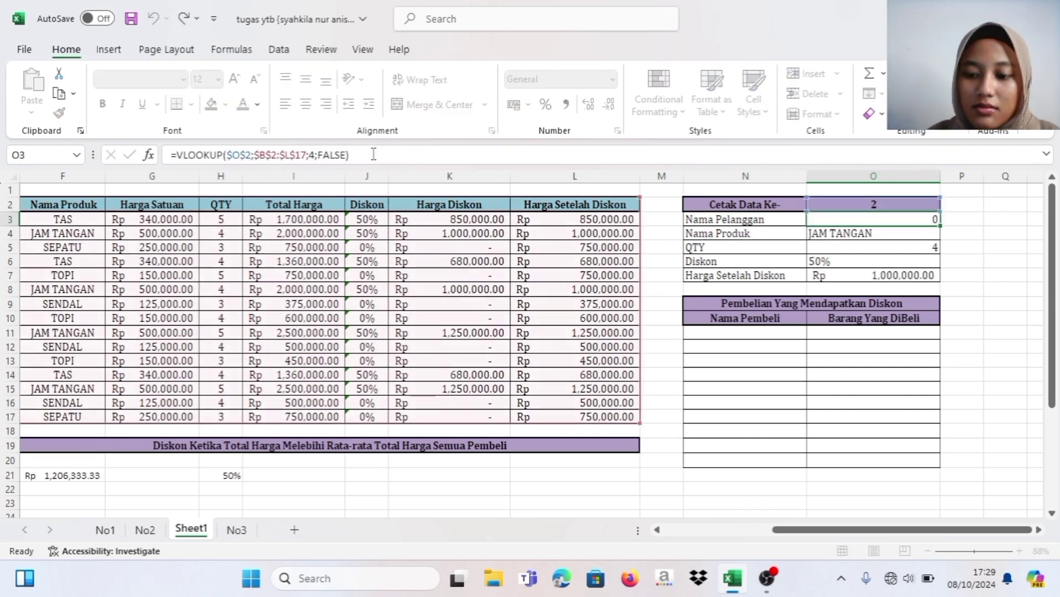
Step: Set the Cetak Data Ke- record number in O2 to 3 to test another record
left_click(899, 202)
left_click(432, 154)
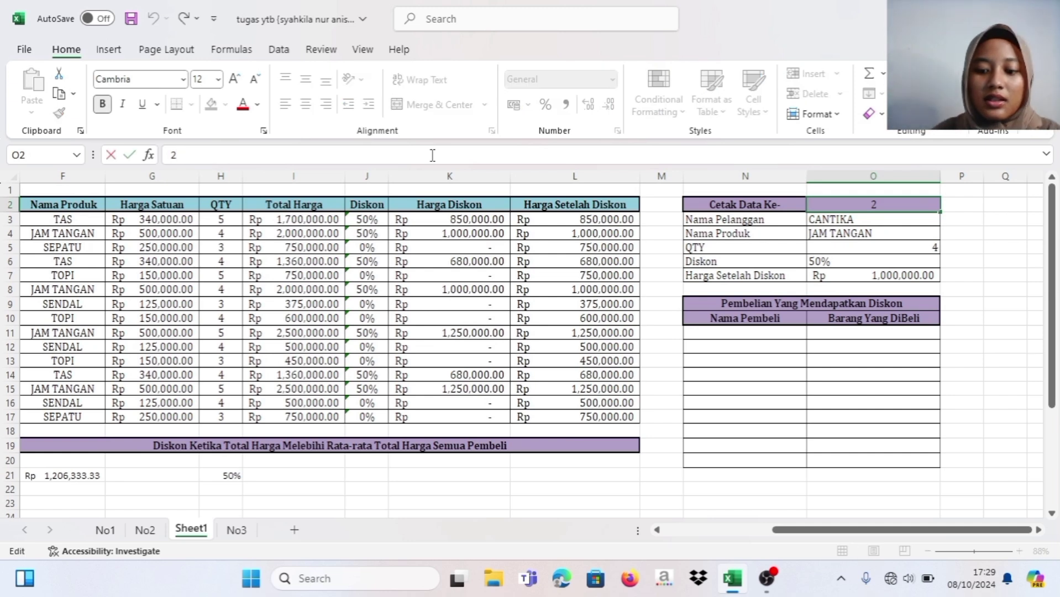
type("3")
key("Return")
Step: Set the Cetak Data Ke- record number in O2 back to 1
left_click(839, 205)
left_click(298, 156)
key("BackSpace")
type("1")
key("Return")
Step: Start a FILTER formula in N11 under Nama Pembeli with the customer and product columns E3:F17 as the array
left_click(735, 333)
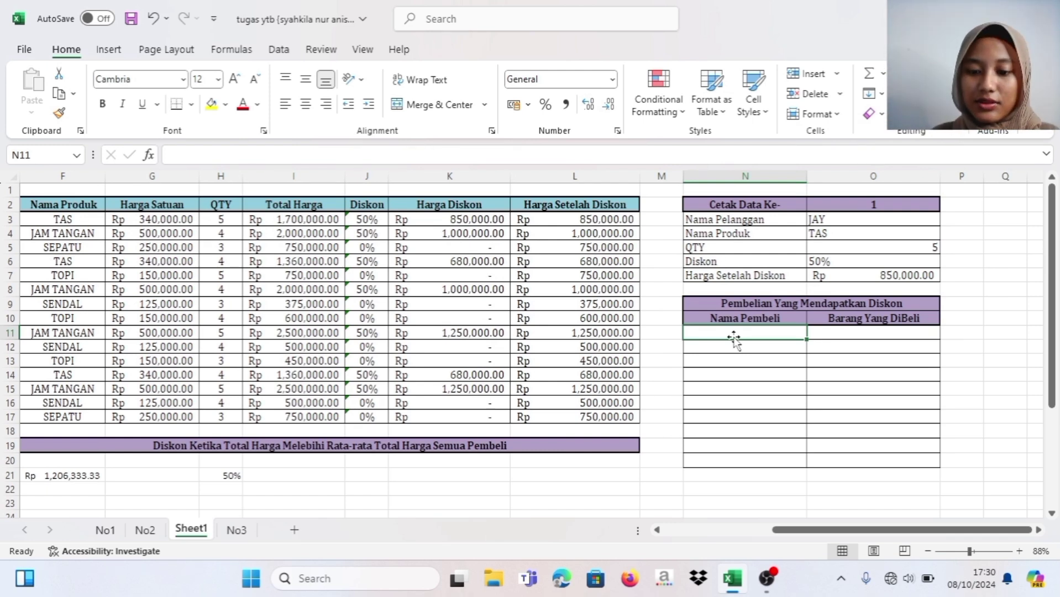
type("=f")
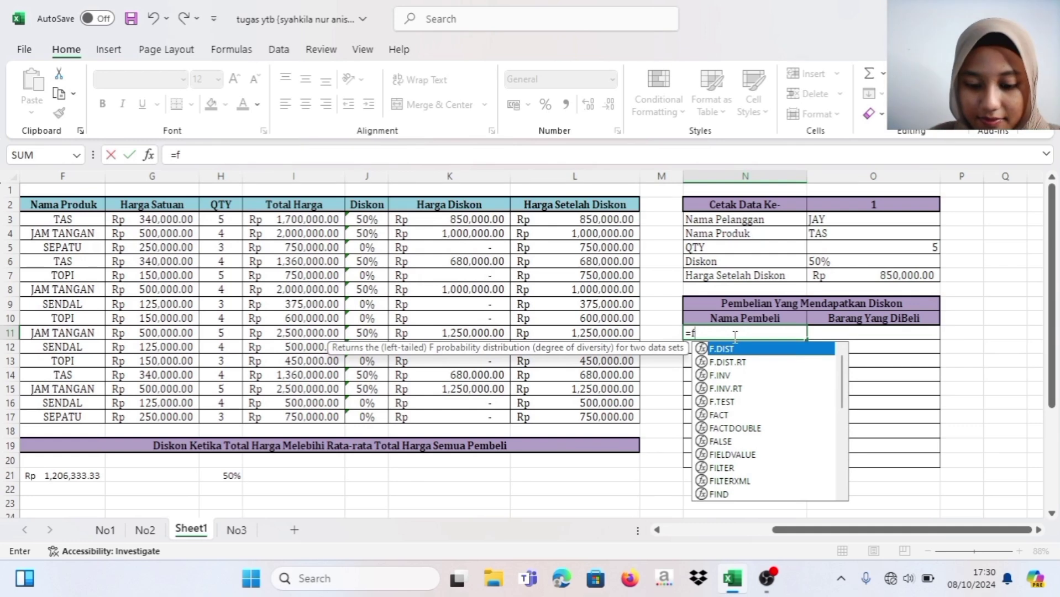
type("il")
key("Tab")
scroll(222, 293, "left", 3)
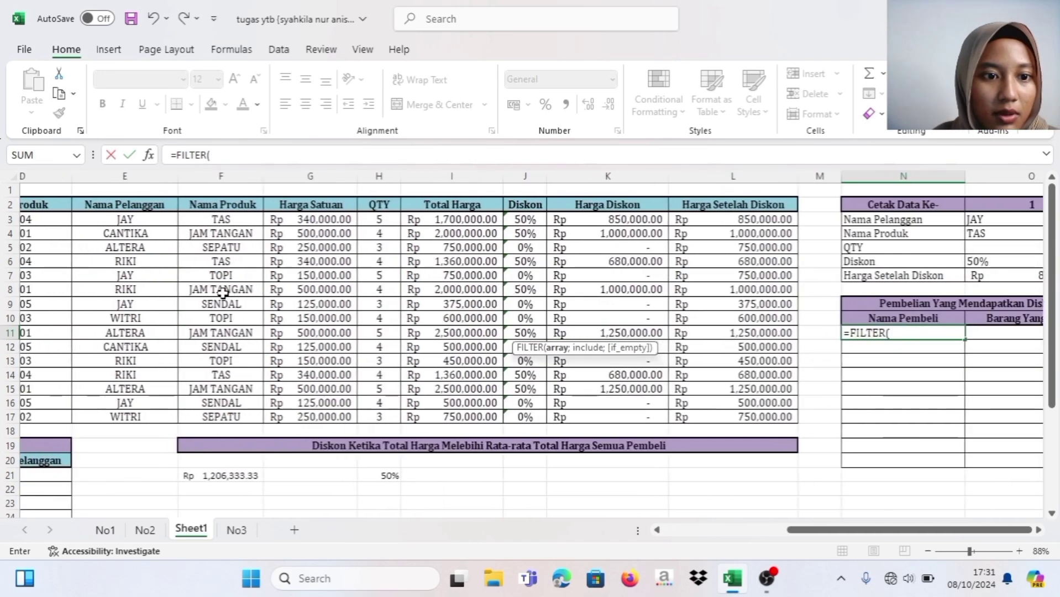
scroll(223, 293, "left", 2)
left_click_drag(178, 219, 229, 420)
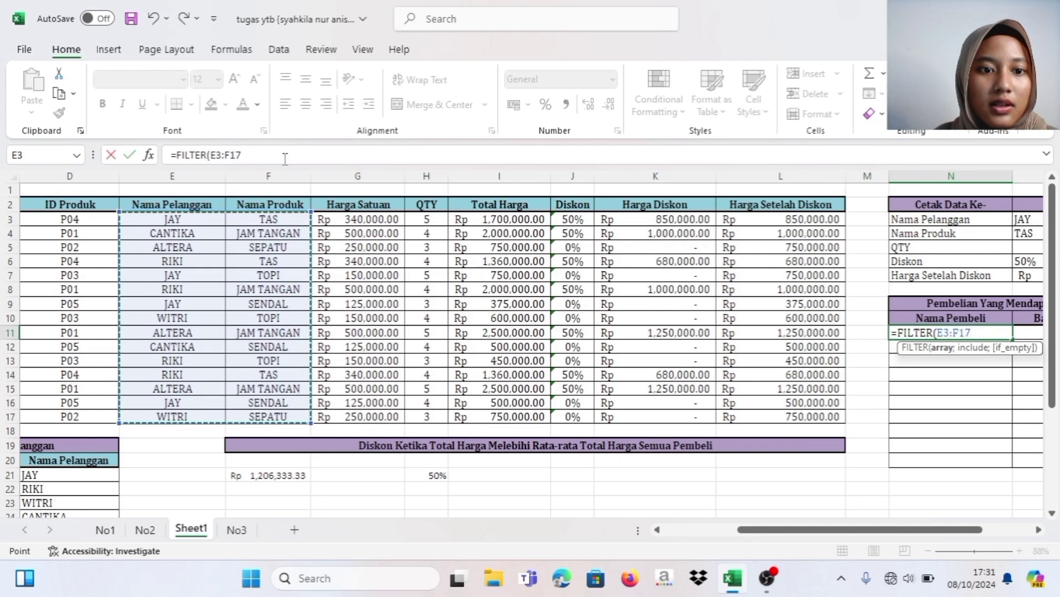
Step: Complete the FILTER formula in N11 with the include condition J3:J17="50%" and enter it
left_click(285, 159)
type(";")
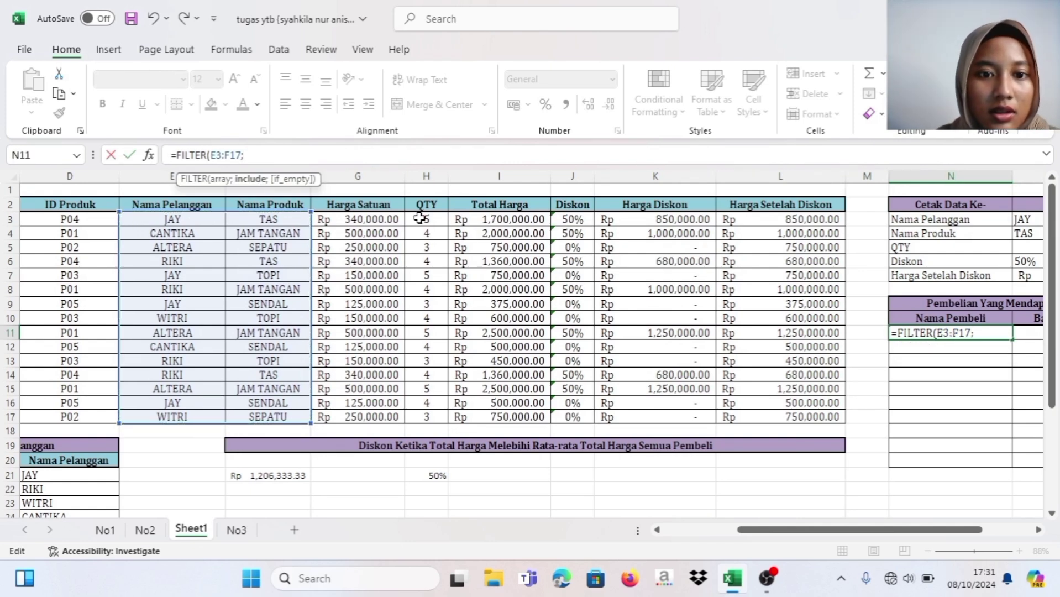
left_click_drag(550, 220, 573, 419)
type("=\"50%\")")
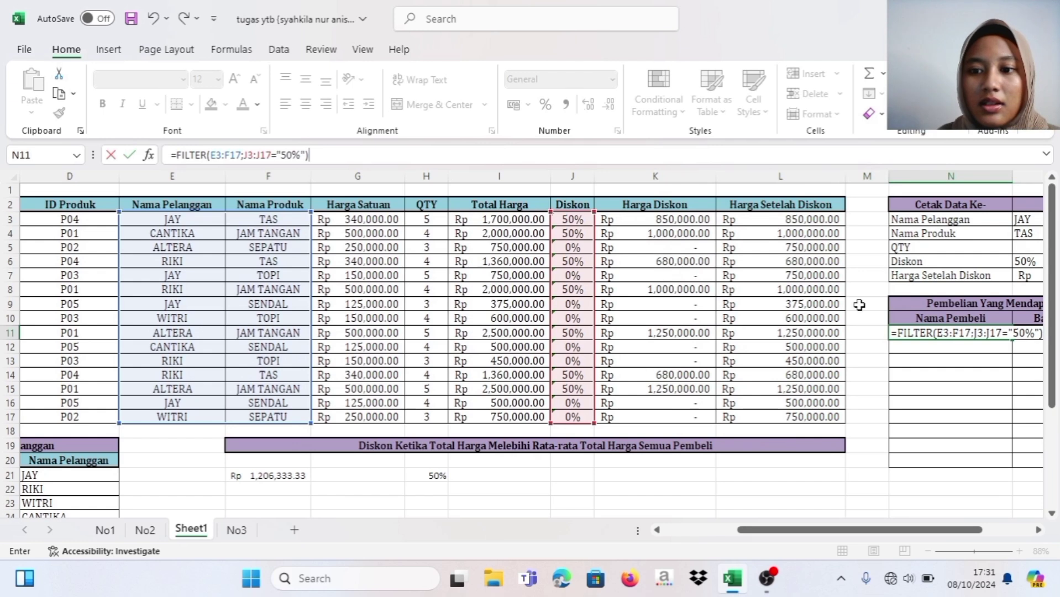
scroll(860, 304, "right", 2)
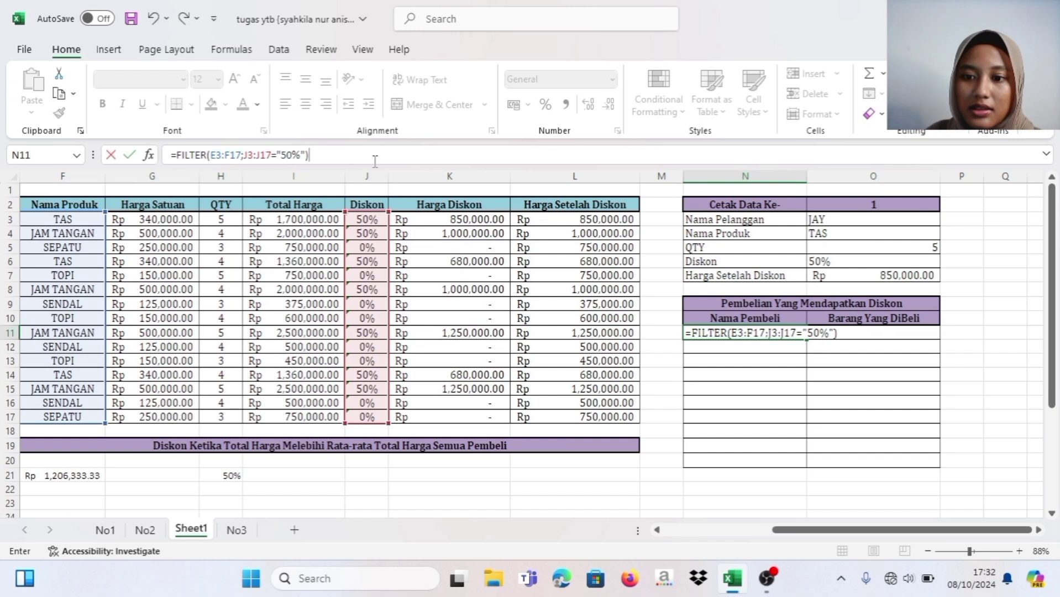
key("Return")
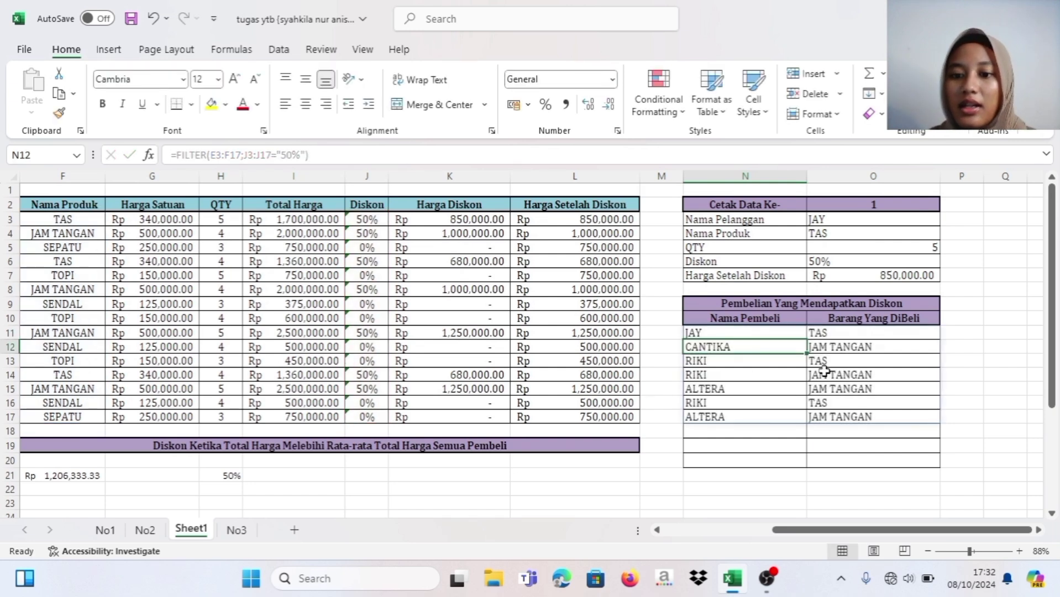
Step: Examine the FILTER formula, the listed buyers and items, and the remaining rows of the Pembelian Yang Mendapatkan Diskon table
left_click(992, 384)
left_click(764, 333)
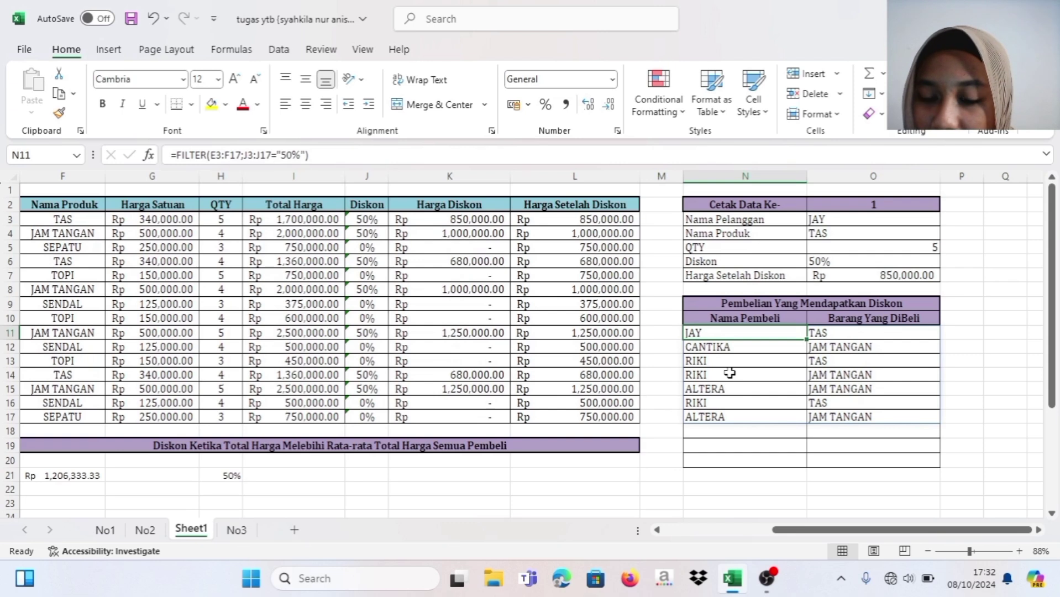
left_click(970, 363)
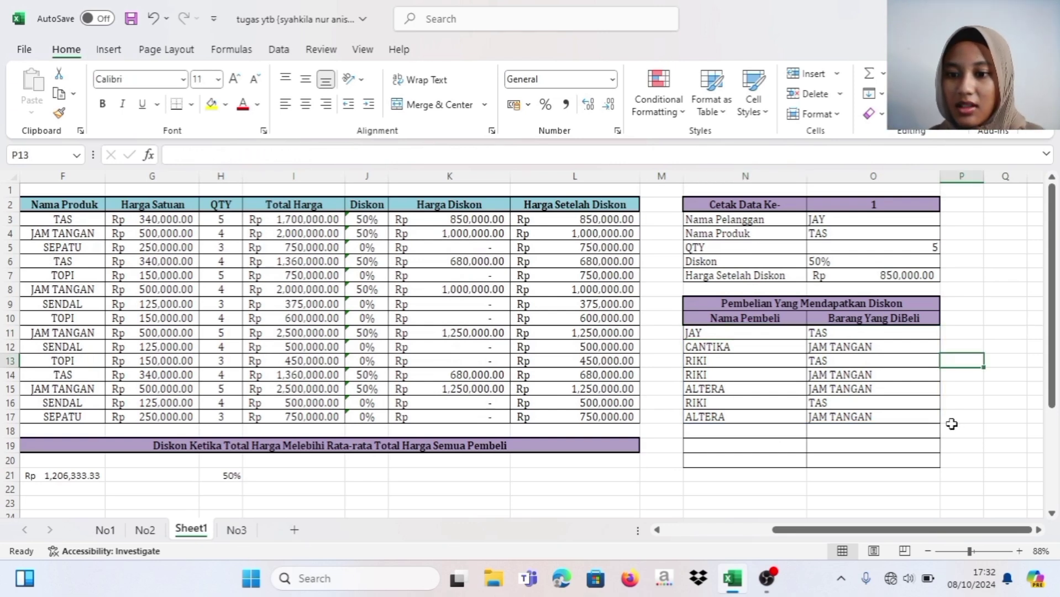
left_click(910, 427)
left_click(896, 416)
left_click(897, 404)
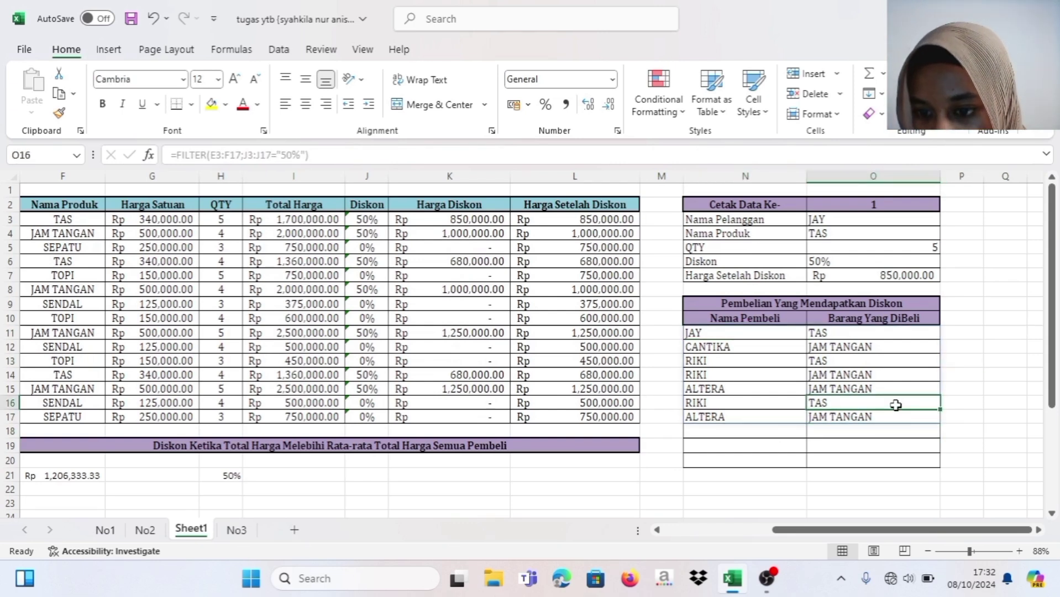
left_click(887, 386)
left_click(979, 375)
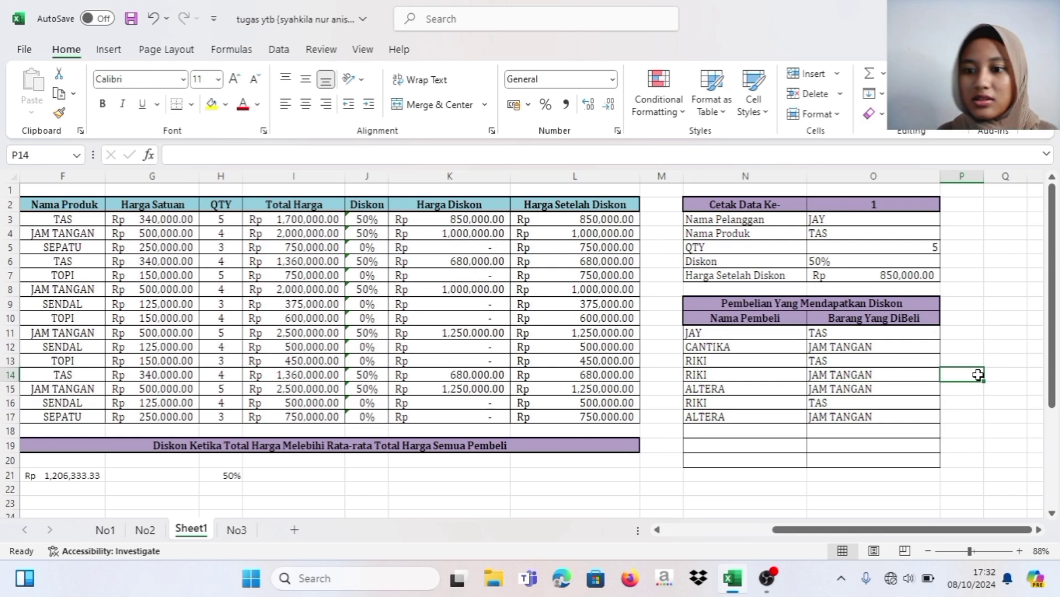
left_click(875, 444)
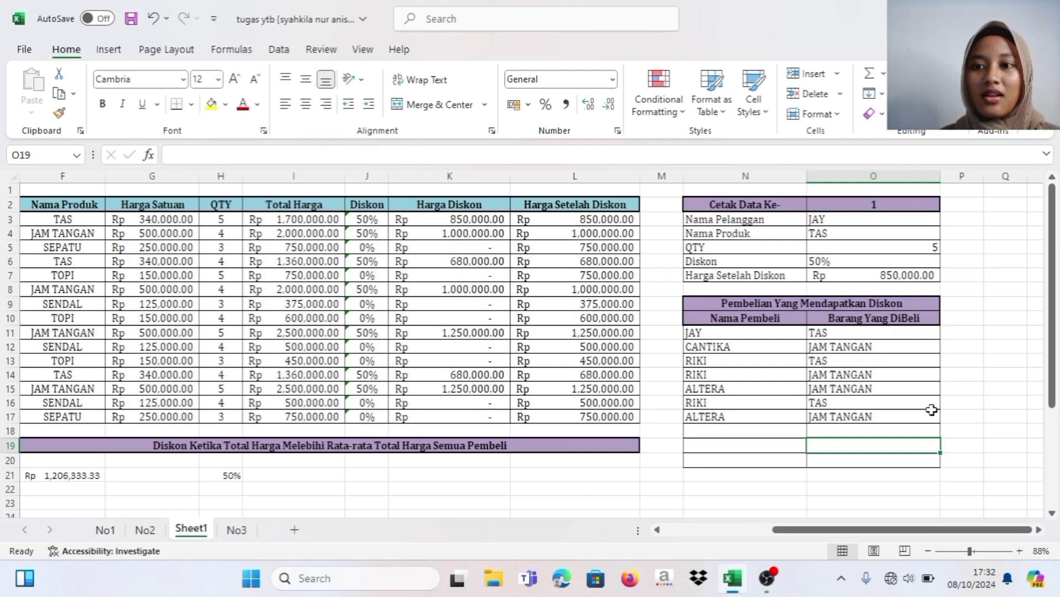
left_click(754, 445)
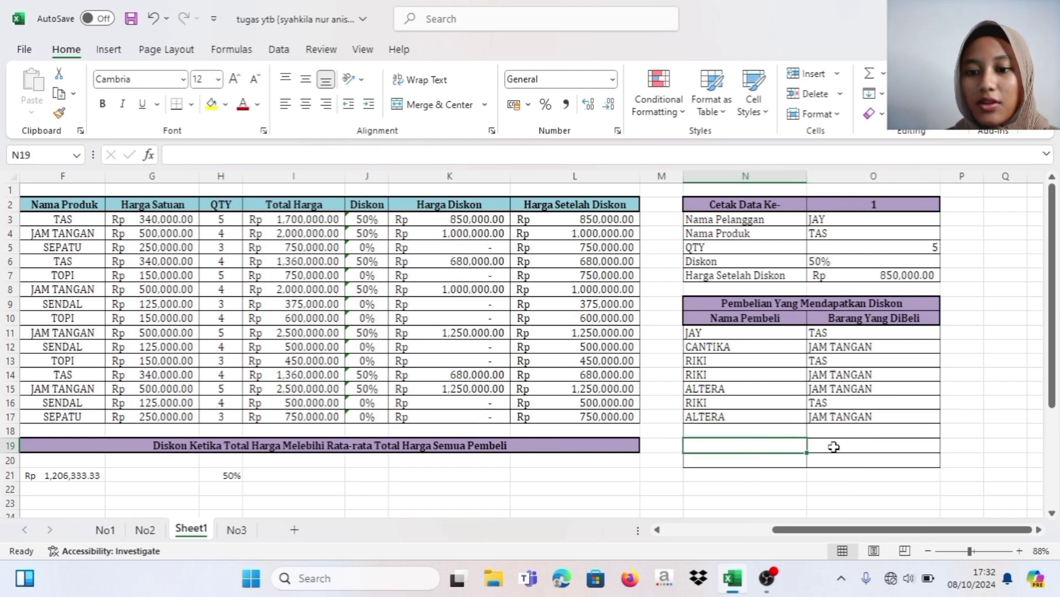